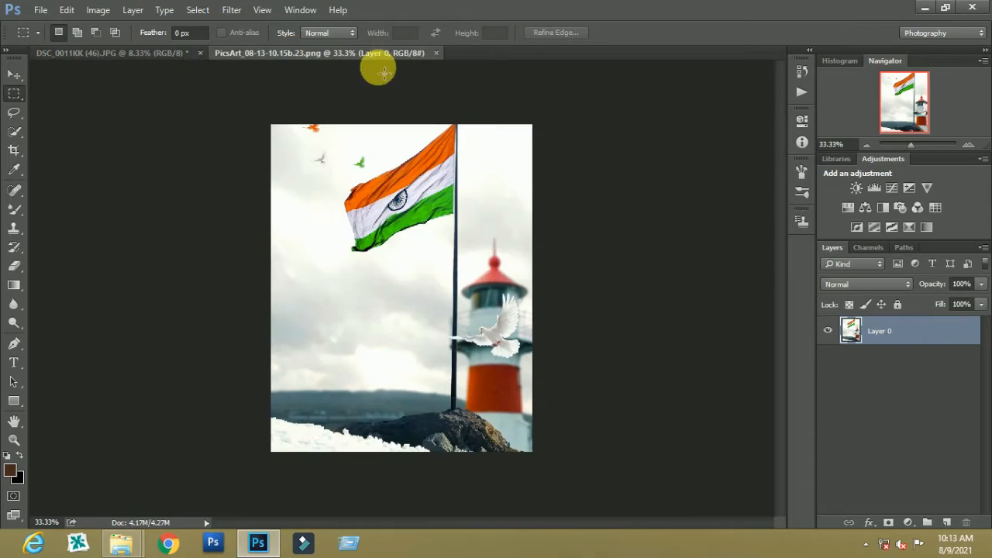
Step: Switch to the DSC_0011KK (46).JPG photo, duplicate its Background layer and unlock the original layer
{"action": "left_click", "coordinate": [159, 51]}
{"action": "scroll", "coordinate": [358, 144], "scroll_direction": "up", "scroll_amount": 3}
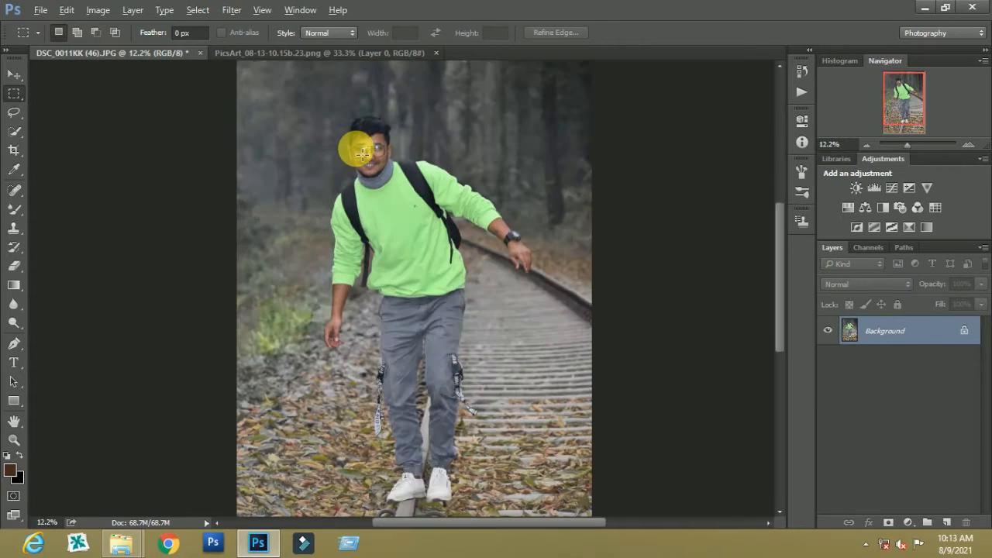
{"action": "scroll", "coordinate": [371, 147], "scroll_direction": "up", "scroll_amount": 2}
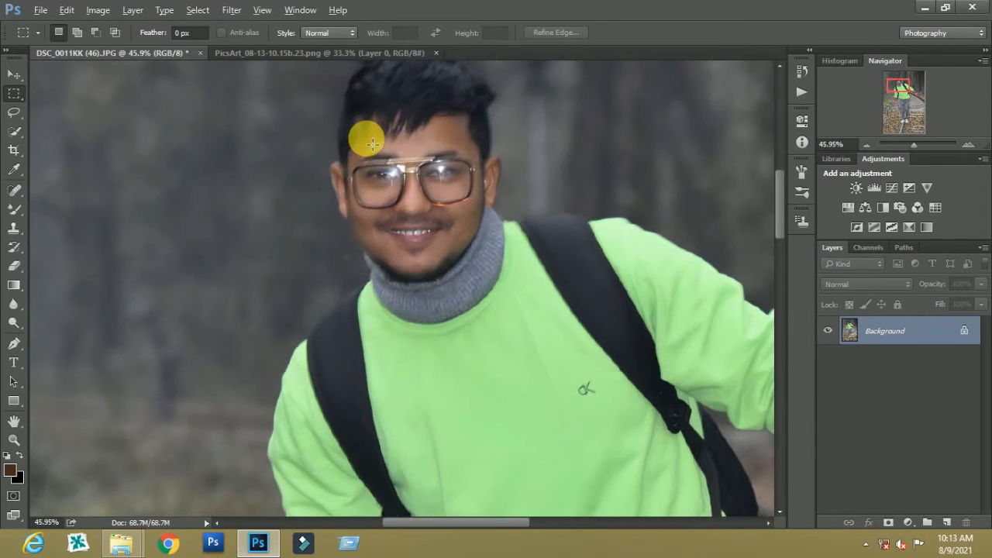
{"action": "scroll", "coordinate": [372, 149], "scroll_direction": "down", "scroll_amount": 4}
{"action": "scroll", "coordinate": [373, 151], "scroll_direction": "down", "scroll_amount": 2}
{"action": "left_click_drag", "start_coordinate": [890, 336], "coordinate": [947, 522]}
{"action": "left_click", "coordinate": [963, 362]}
{"action": "scroll", "coordinate": [357, 139], "scroll_direction": "up", "scroll_amount": 4}
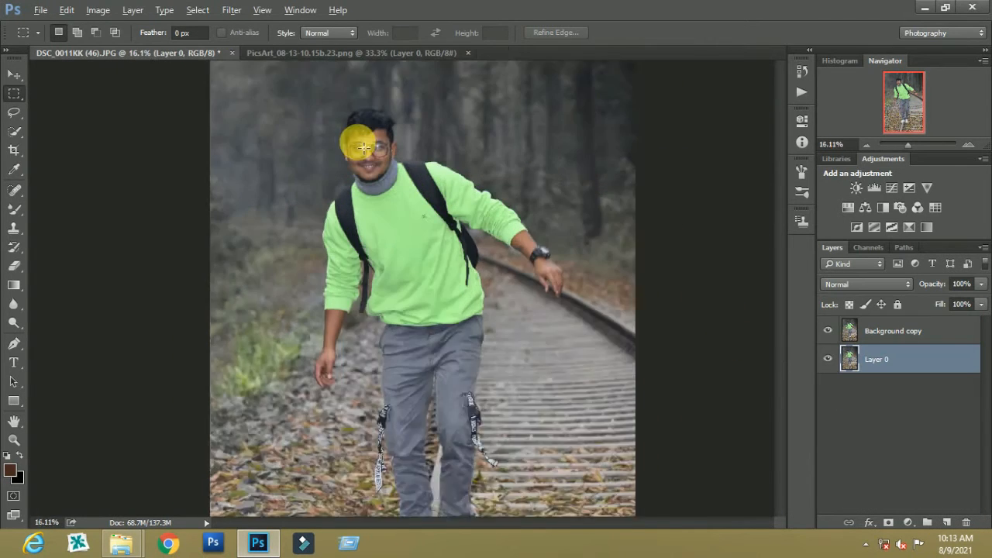
Step: Activate the Quick Selection tool and set its brush size to 72
{"action": "left_click", "coordinate": [14, 131]}
{"action": "scroll", "coordinate": [385, 175], "scroll_direction": "up", "scroll_amount": 1}
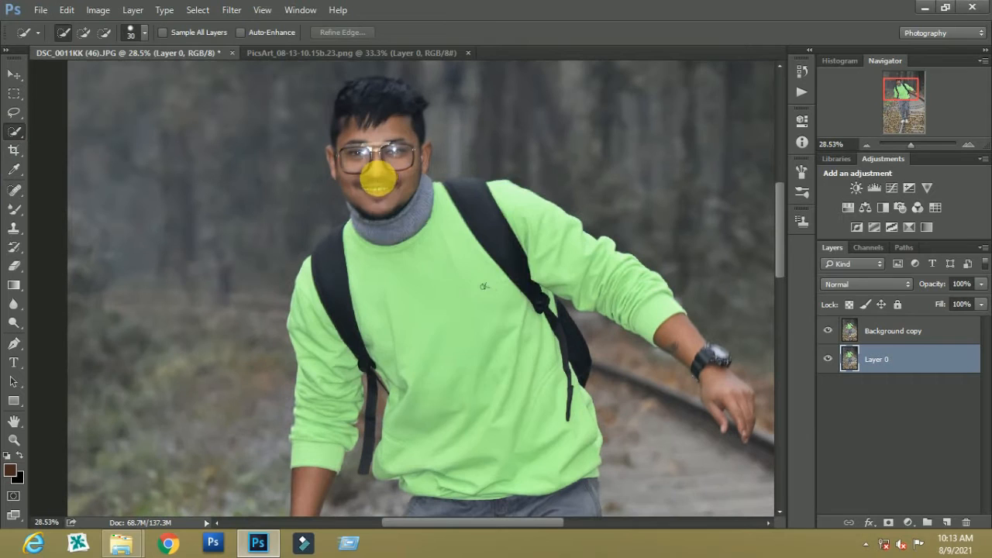
{"action": "right_click", "coordinate": [379, 179]}
{"action": "right_click", "coordinate": [19, 133]}
{"action": "left_click", "coordinate": [41, 131]}
{"action": "left_click", "coordinate": [400, 155]}
{"action": "left_click", "coordinate": [145, 33]}
{"action": "left_click", "coordinate": [115, 74]}
{"action": "left_click", "coordinate": [460, 60]}
Step: Select the man's face, hair, ears, grey collar and the backpack strap beside the shirt logo
{"action": "scroll", "coordinate": [420, 108], "scroll_direction": "up", "scroll_amount": 3}
{"action": "scroll", "coordinate": [419, 148], "scroll_direction": "up", "scroll_amount": 1}
{"action": "left_click", "coordinate": [413, 186]}
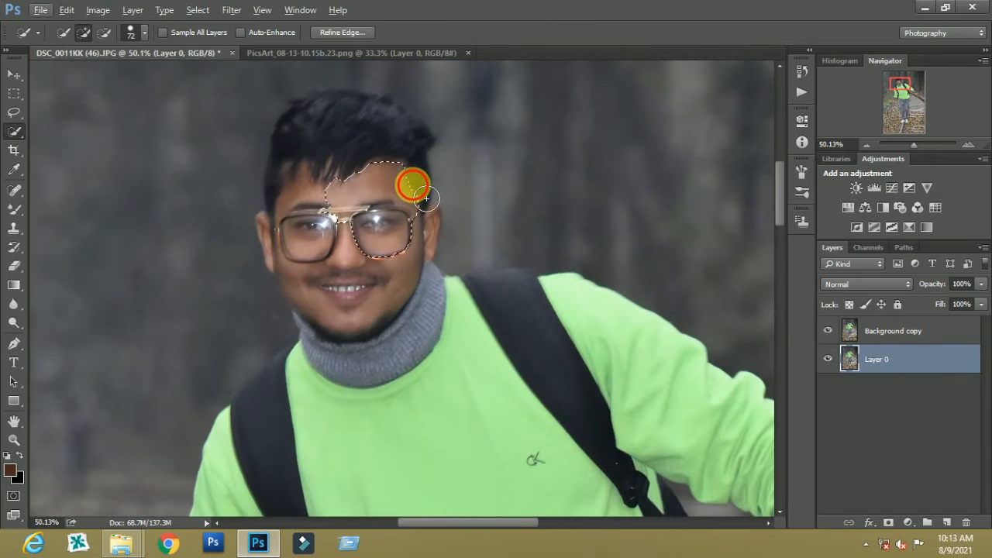
{"action": "left_click_drag", "start_coordinate": [414, 145], "coordinate": [402, 132]}
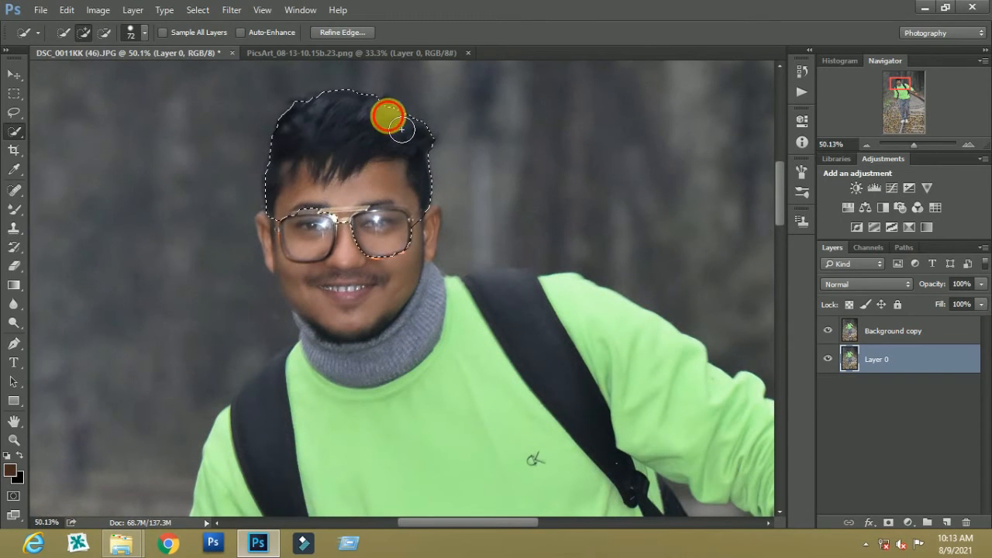
{"action": "mouse_move", "coordinate": [287, 241]}
{"action": "left_mouse_down"}
{"action": "mouse_move", "coordinate": [411, 225]}
{"action": "mouse_move", "coordinate": [441, 243]}
{"action": "mouse_move", "coordinate": [418, 278]}
{"action": "mouse_move", "coordinate": [388, 275]}
{"action": "mouse_move", "coordinate": [374, 347]}
{"action": "mouse_move", "coordinate": [370, 384]}
{"action": "left_mouse_up"}
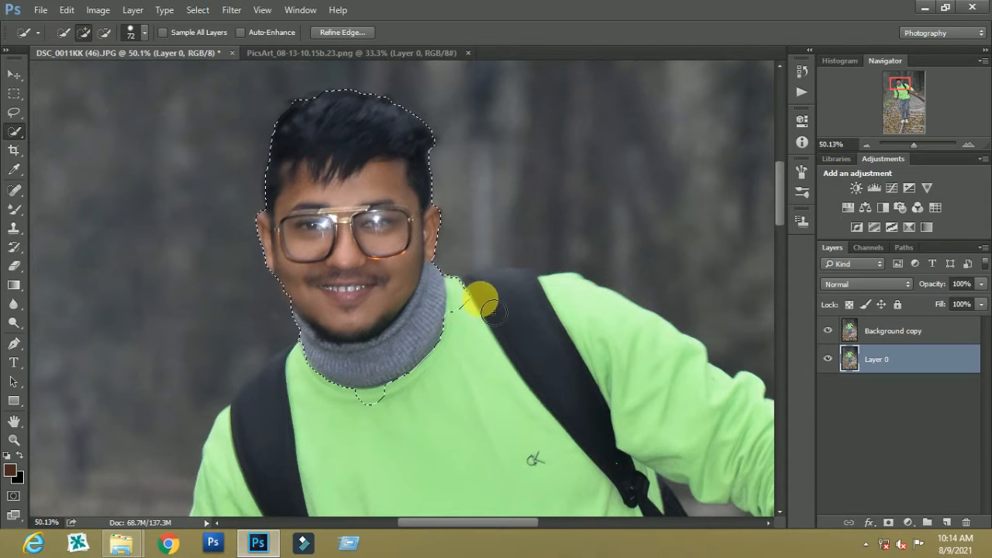
{"action": "left_click_drag", "start_coordinate": [478, 294], "coordinate": [511, 288]}
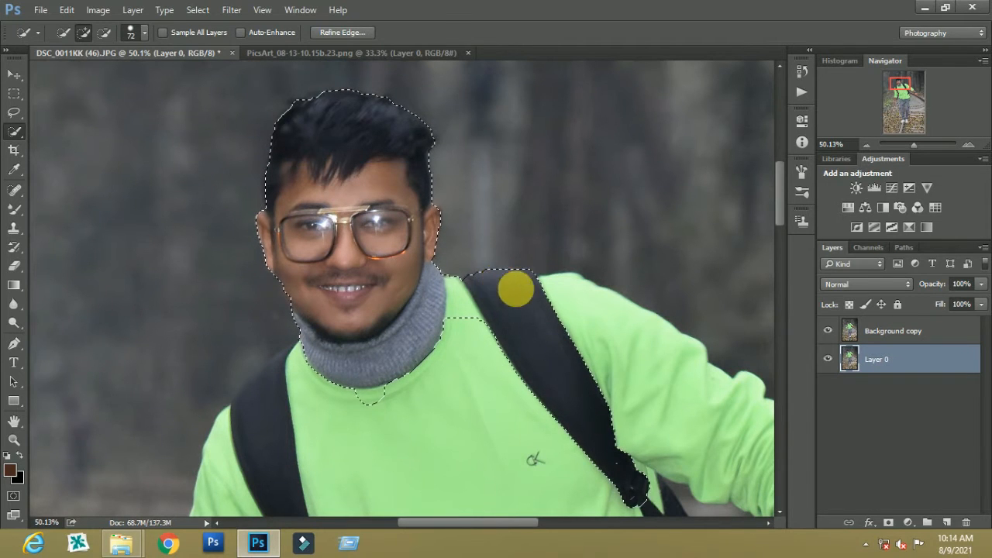
{"action": "scroll", "coordinate": [328, 270], "scroll_direction": "up", "scroll_amount": 2}
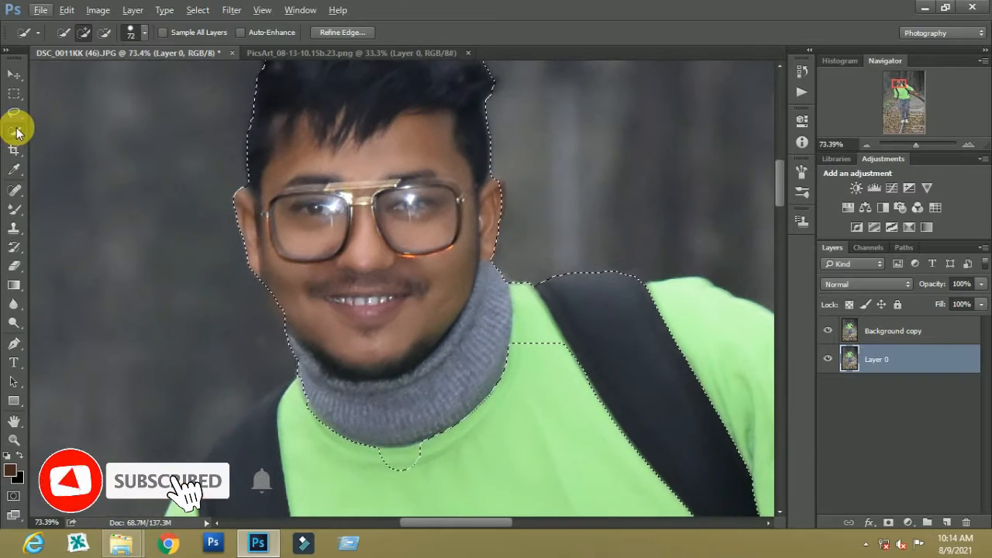
{"action": "right_click", "coordinate": [15, 114]}
{"action": "left_click", "coordinate": [59, 126]}
{"action": "scroll", "coordinate": [320, 347], "scroll_direction": "up", "scroll_amount": 7}
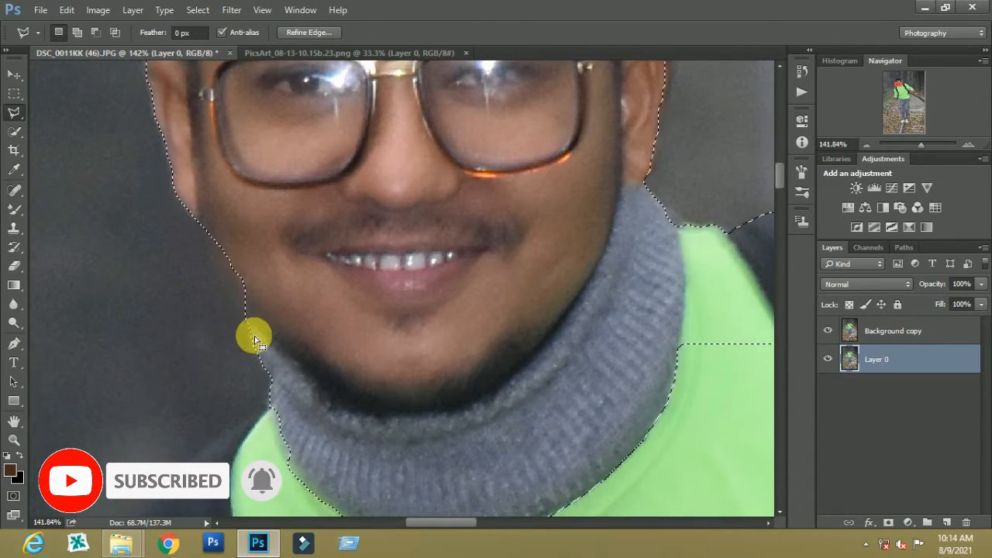
{"action": "key", "text": "ctrl+d"}
{"action": "key", "text": "ctrl+z"}
Step: Extend the quick selection over the green sweater, both shoulders, the backpack straps and the sleeve of the lowered arm
{"action": "scroll", "coordinate": [253, 321], "scroll_direction": "down", "scroll_amount": 4}
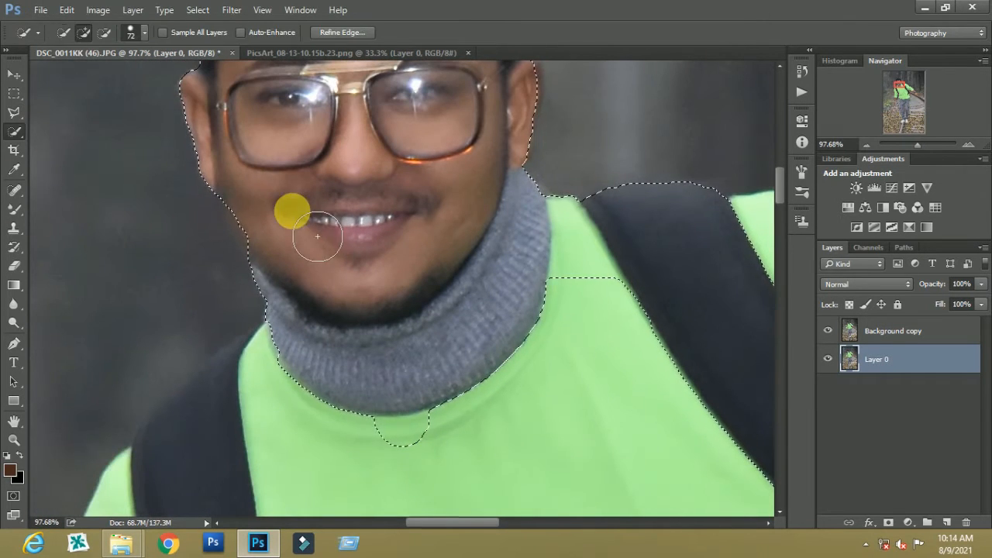
{"action": "left_click", "coordinate": [253, 204]}
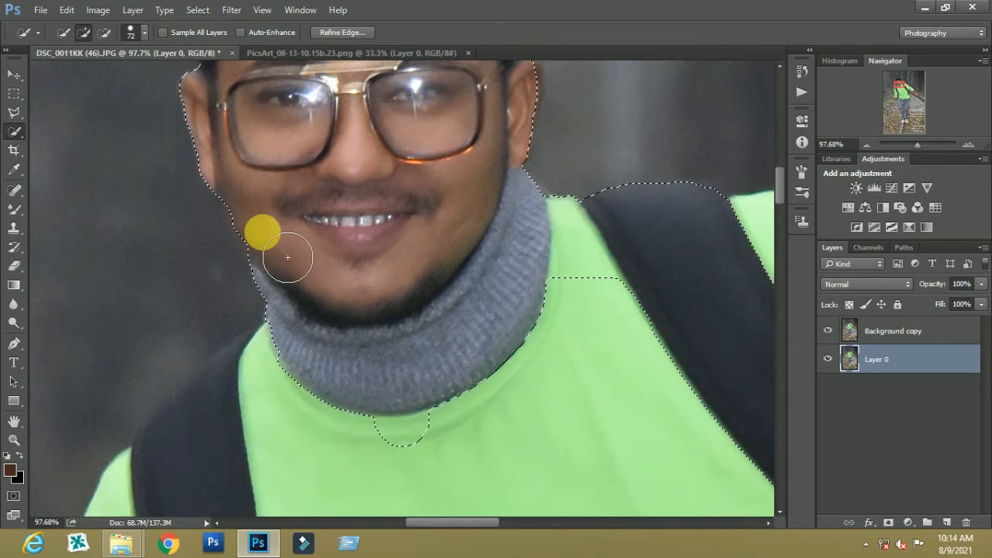
{"action": "scroll", "coordinate": [353, 248], "scroll_direction": "down", "scroll_amount": 3}
{"action": "mouse_move", "coordinate": [537, 317]}
{"action": "left_mouse_down"}
{"action": "mouse_move", "coordinate": [393, 348]}
{"action": "mouse_move", "coordinate": [402, 355]}
{"action": "mouse_move", "coordinate": [392, 393]}
{"action": "mouse_move", "coordinate": [317, 348]}
{"action": "left_mouse_up"}
{"action": "scroll", "coordinate": [315, 310], "scroll_direction": "down", "scroll_amount": 2}
{"action": "mouse_move", "coordinate": [303, 249]}
{"action": "left_mouse_down"}
{"action": "mouse_move", "coordinate": [288, 281]}
{"action": "mouse_move", "coordinate": [305, 295]}
{"action": "mouse_move", "coordinate": [315, 254]}
{"action": "mouse_move", "coordinate": [297, 261]}
{"action": "mouse_move", "coordinate": [257, 346]}
{"action": "left_mouse_up"}
{"action": "scroll", "coordinate": [266, 308], "scroll_direction": "down", "scroll_amount": 1}
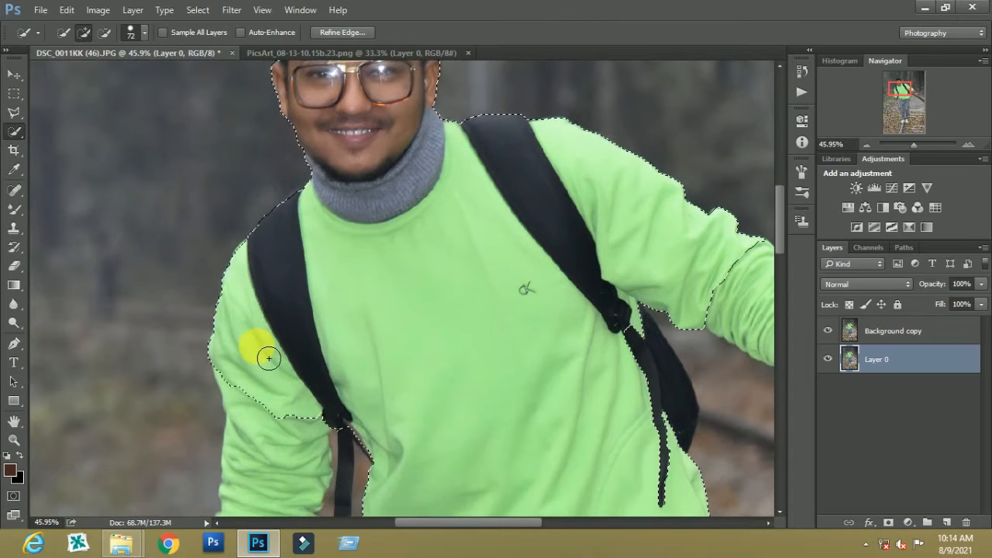
{"action": "scroll", "coordinate": [399, 304], "scroll_direction": "down", "scroll_amount": 5}
{"action": "mouse_move", "coordinate": [249, 214]}
{"action": "left_mouse_down"}
{"action": "mouse_move", "coordinate": [266, 239]}
{"action": "mouse_move", "coordinate": [267, 274]}
{"action": "left_mouse_up"}
{"action": "scroll", "coordinate": [388, 292], "scroll_direction": "down", "scroll_amount": 2}
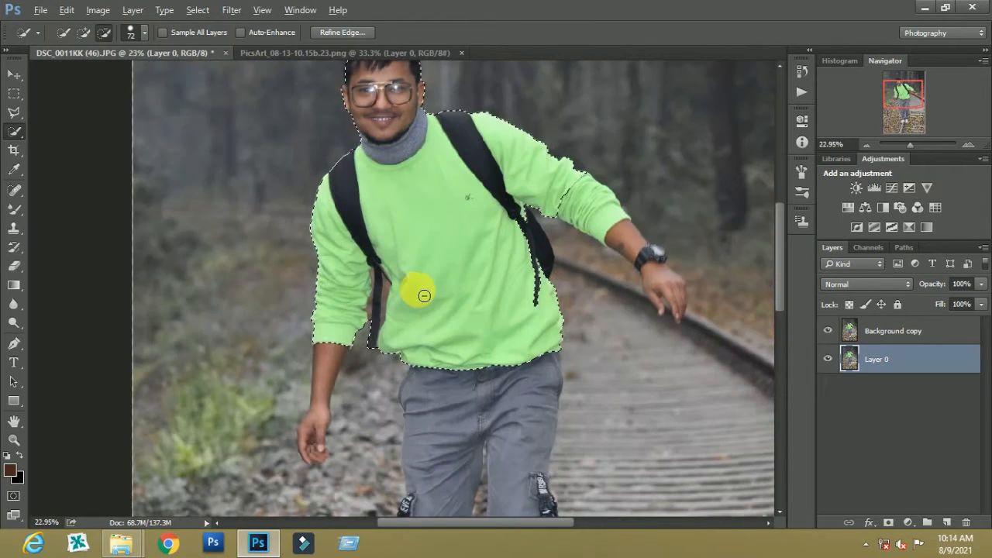
Step: Add the outstretched forearm, the wristwatch, the hand and the visible side of the backpack to the selection
{"action": "scroll", "coordinate": [682, 292], "scroll_direction": "up", "scroll_amount": 2}
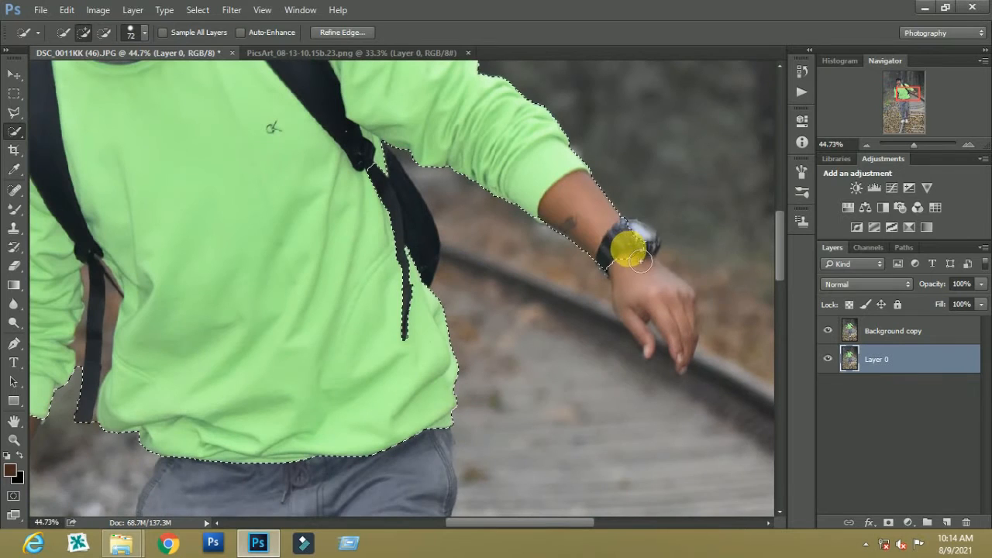
{"action": "mouse_move", "coordinate": [638, 241]}
{"action": "left_mouse_down"}
{"action": "mouse_move", "coordinate": [640, 230]}
{"action": "mouse_move", "coordinate": [640, 277]}
{"action": "mouse_move", "coordinate": [669, 308]}
{"action": "mouse_move", "coordinate": [671, 295]}
{"action": "mouse_move", "coordinate": [695, 359]}
{"action": "mouse_move", "coordinate": [643, 323]}
{"action": "mouse_move", "coordinate": [671, 336]}
{"action": "left_mouse_up"}
{"action": "left_click_drag", "start_coordinate": [380, 164], "coordinate": [413, 223]}
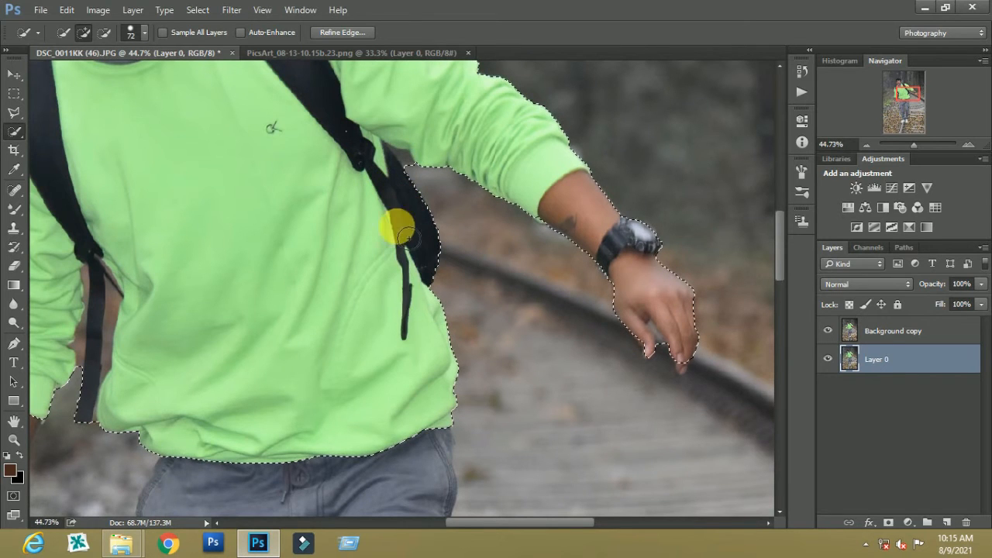
{"action": "scroll", "coordinate": [656, 376], "scroll_direction": "up", "scroll_amount": 3}
{"action": "left_click_drag", "start_coordinate": [554, 524], "coordinate": [583, 524]}
{"action": "mouse_move", "coordinate": [550, 277]}
{"action": "left_mouse_down"}
{"action": "mouse_move", "coordinate": [550, 314]}
{"action": "mouse_move", "coordinate": [525, 350]}
{"action": "left_mouse_up"}
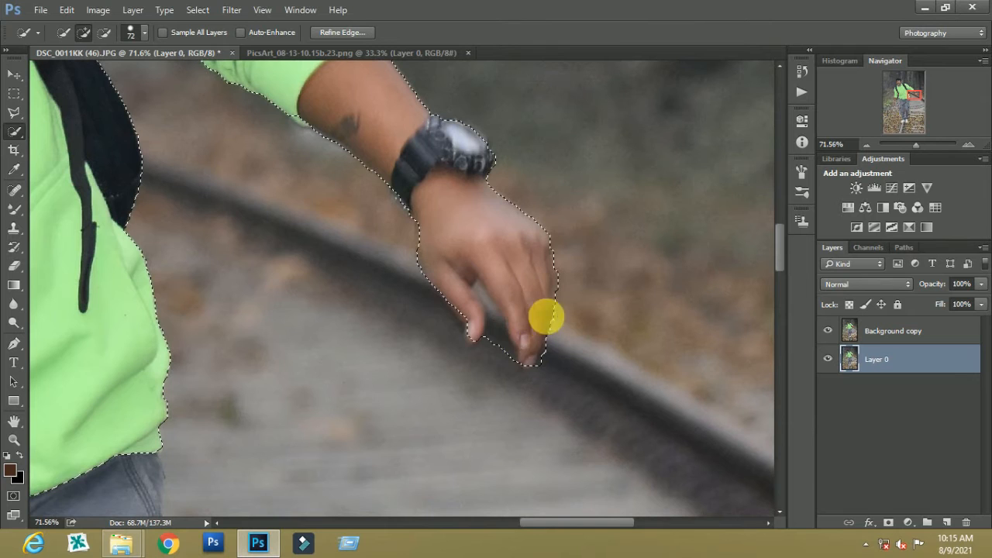
{"action": "mouse_move", "coordinate": [476, 328]}
{"action": "left_mouse_down"}
{"action": "mouse_move", "coordinate": [474, 309]}
{"action": "mouse_move", "coordinate": [525, 310]}
{"action": "left_mouse_up"}
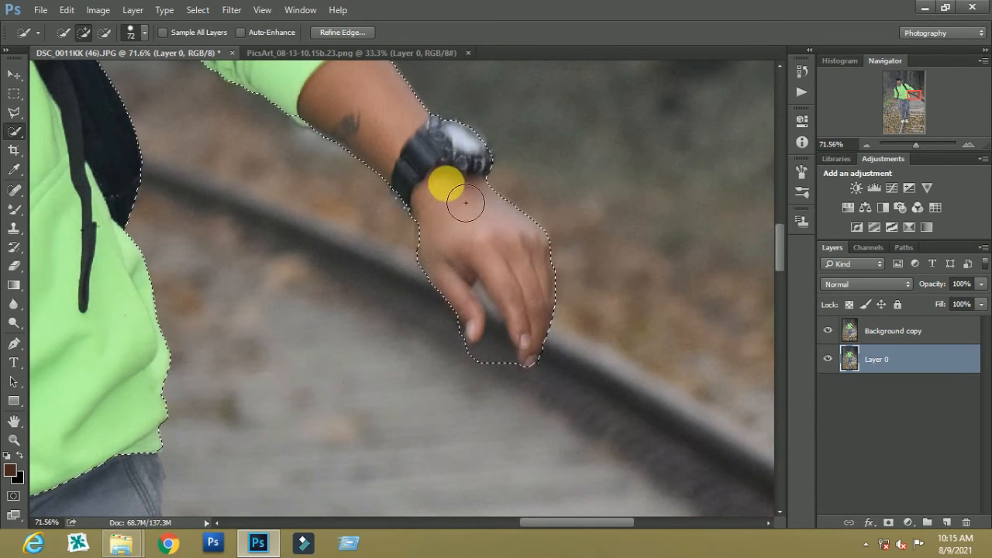
Step: Subtract the background gap between the thumb and fingers of the outstretched hand with the Polygonal Lasso
{"action": "scroll", "coordinate": [454, 194], "scroll_direction": "up", "scroll_amount": 3}
{"action": "left_click", "coordinate": [13, 113]}
{"action": "scroll", "coordinate": [518, 318], "scroll_direction": "up", "scroll_amount": 2}
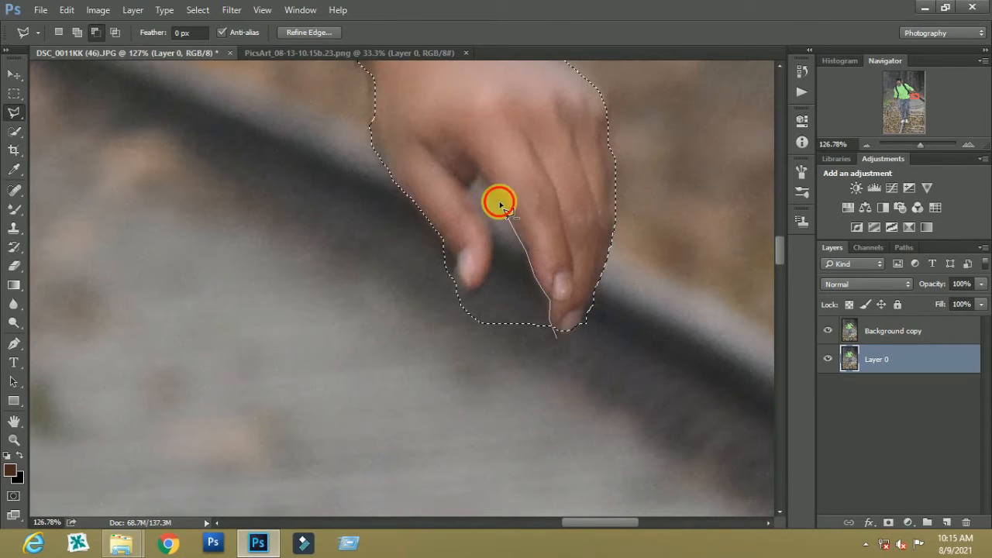
{"action": "left_click", "coordinate": [469, 181]}
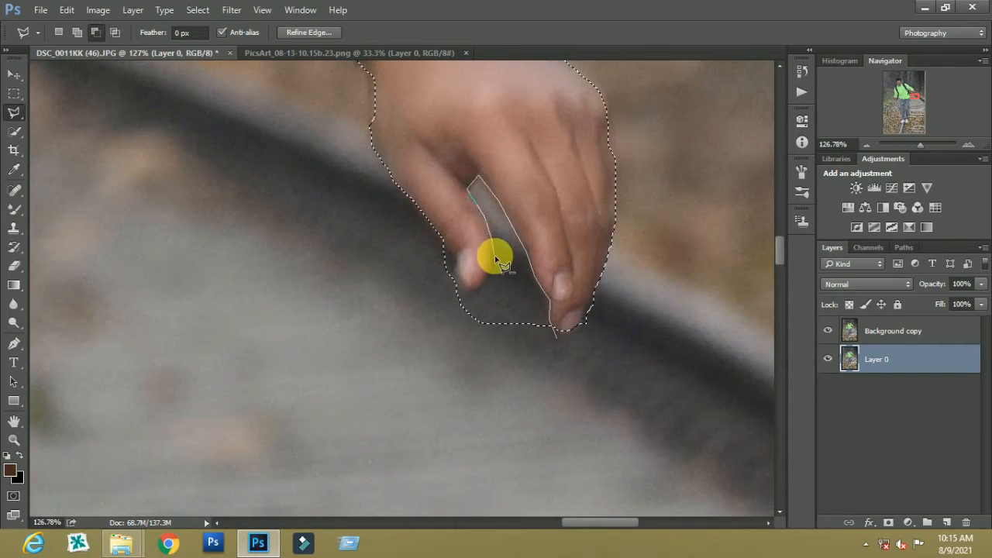
{"action": "left_click", "coordinate": [443, 243]}
{"action": "left_click", "coordinate": [388, 293]}
{"action": "left_click", "coordinate": [421, 387]}
{"action": "left_click", "coordinate": [556, 340]}
{"action": "scroll", "coordinate": [578, 350], "scroll_direction": "down", "scroll_amount": 4}
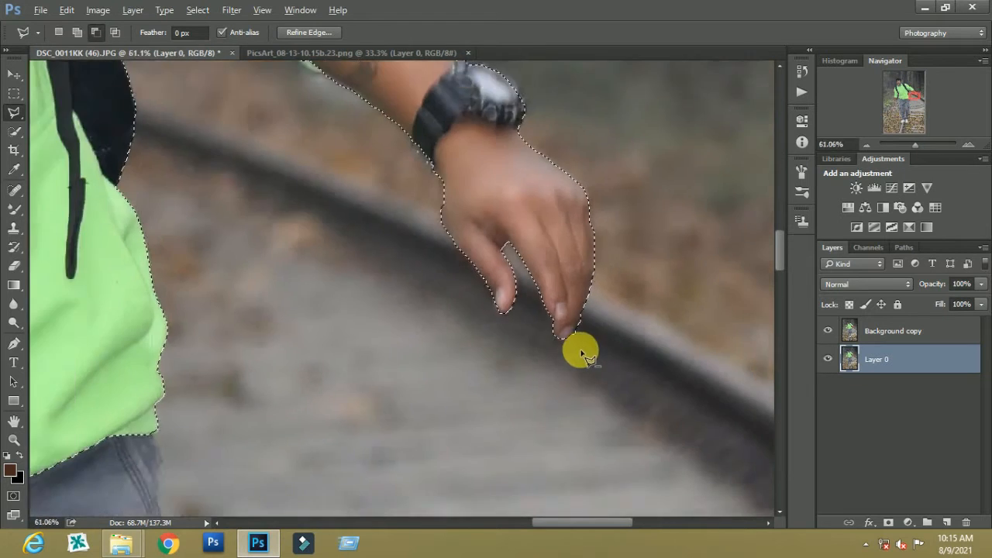
Step: Subtract the small background gap between the backpack and the raised sleeve from the selection
{"action": "scroll", "coordinate": [380, 148], "scroll_direction": "down", "scroll_amount": 1}
{"action": "scroll", "coordinate": [321, 193], "scroll_direction": "up", "scroll_amount": 4}
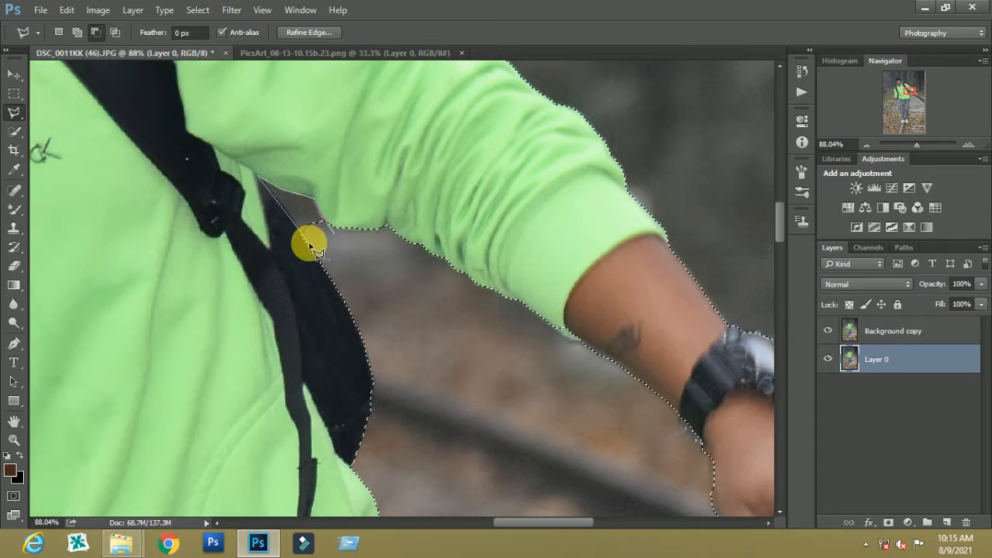
{"action": "left_click", "coordinate": [334, 237]}
{"action": "scroll", "coordinate": [421, 255], "scroll_direction": "down", "scroll_amount": 6}
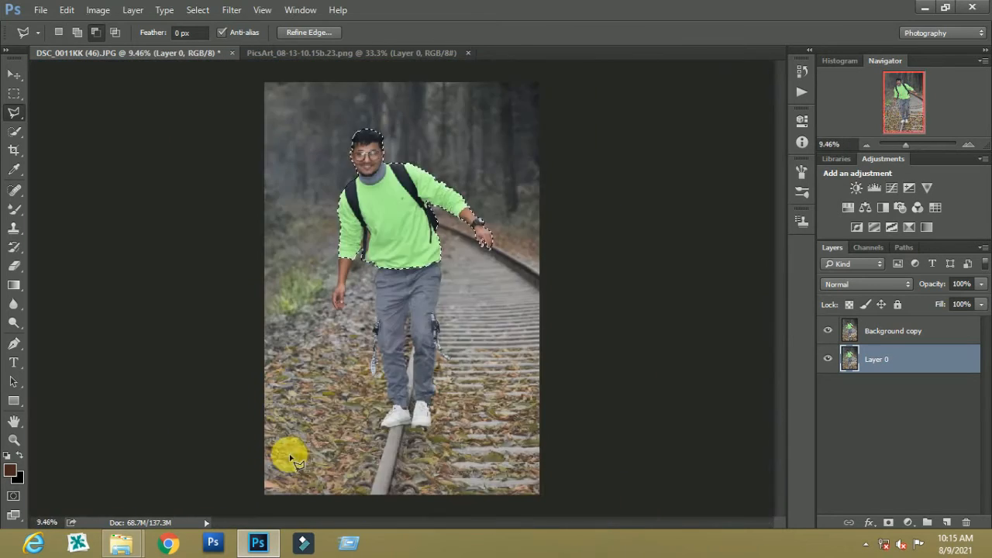
Step: Add the lowered forearm and its hand down to the fingertips with the Quick Selection tool
{"action": "scroll", "coordinate": [371, 176], "scroll_direction": "up", "scroll_amount": 3}
{"action": "left_click", "coordinate": [14, 132]}
{"action": "mouse_move", "coordinate": [335, 157]}
{"action": "left_mouse_down"}
{"action": "mouse_move", "coordinate": [324, 239]}
{"action": "mouse_move", "coordinate": [350, 210]}
{"action": "mouse_move", "coordinate": [333, 248]}
{"action": "left_mouse_up"}
{"action": "scroll", "coordinate": [320, 240], "scroll_direction": "up", "scroll_amount": 3}
{"action": "scroll", "coordinate": [329, 233], "scroll_direction": "down", "scroll_amount": 1}
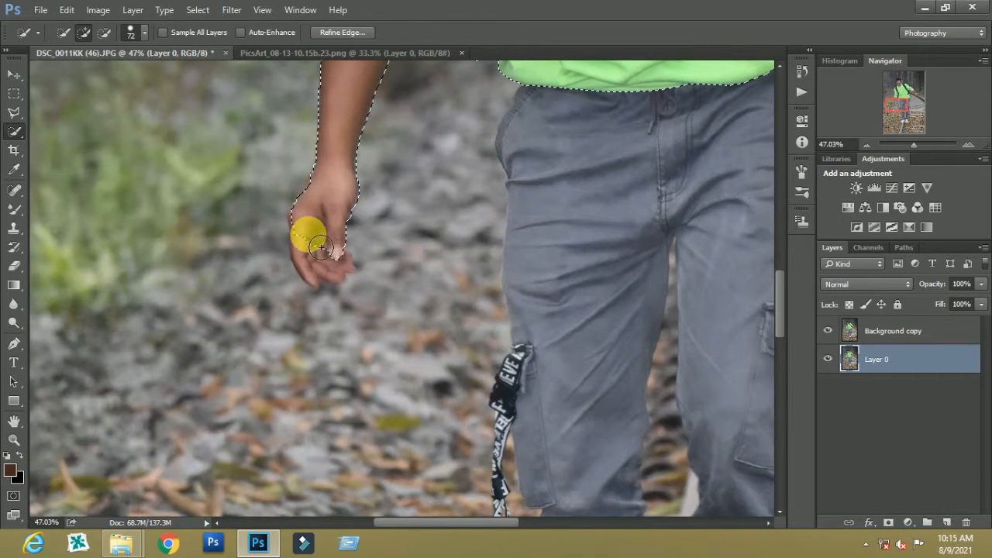
{"action": "scroll", "coordinate": [325, 287], "scroll_direction": "up", "scroll_amount": 2}
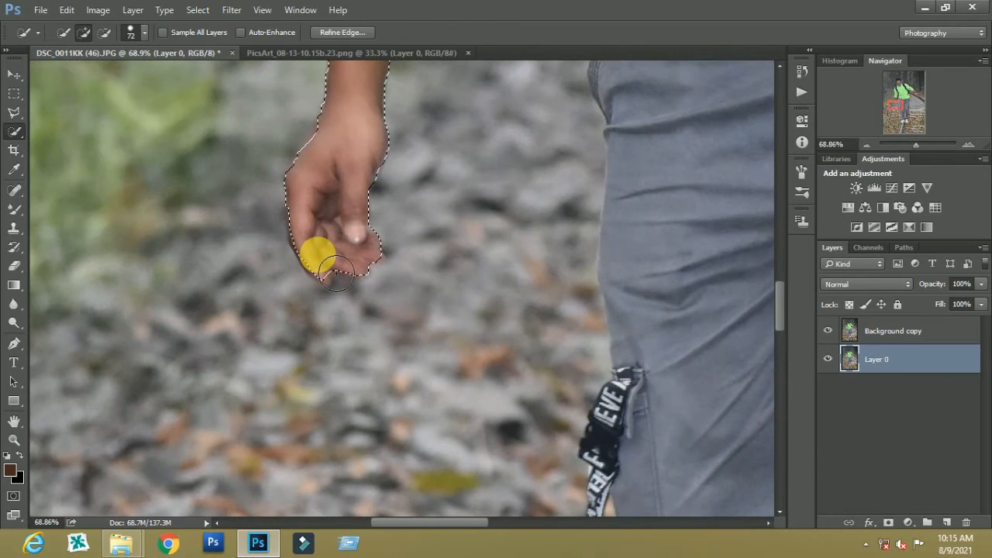
{"action": "scroll", "coordinate": [340, 267], "scroll_direction": "down", "scroll_amount": 1}
{"action": "left_click", "coordinate": [341, 248]}
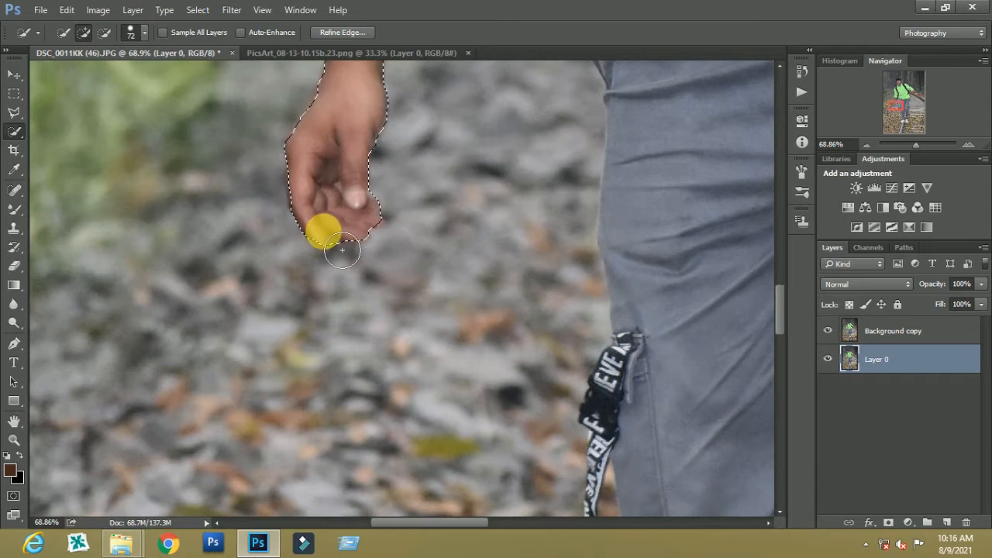
{"action": "scroll", "coordinate": [274, 261], "scroll_direction": "up", "scroll_amount": 1}
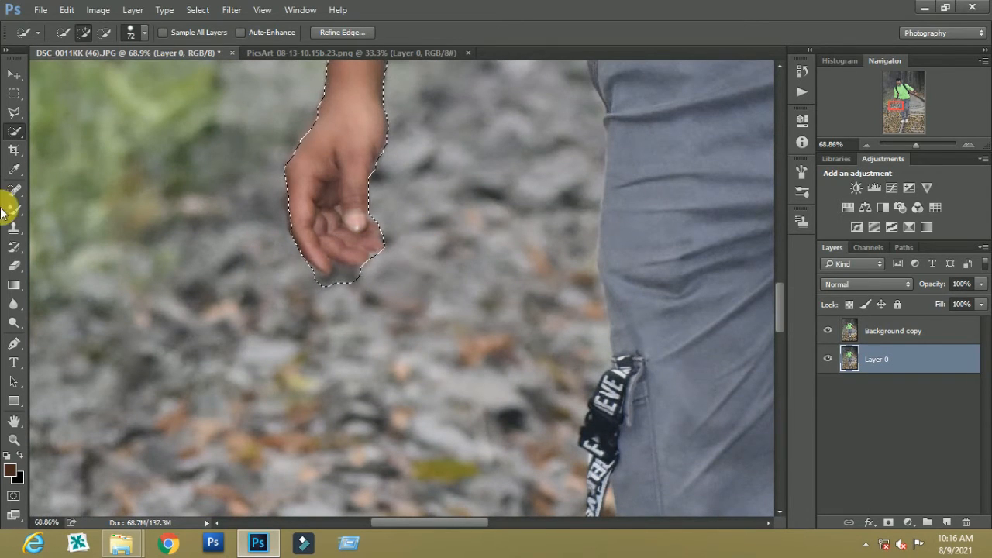
Step: Trim the excess background below the lowered hand's fingertips out of the selection with the Polygonal Lasso
{"action": "left_click", "coordinate": [14, 112]}
{"action": "scroll", "coordinate": [298, 246], "scroll_direction": "up", "scroll_amount": 2}
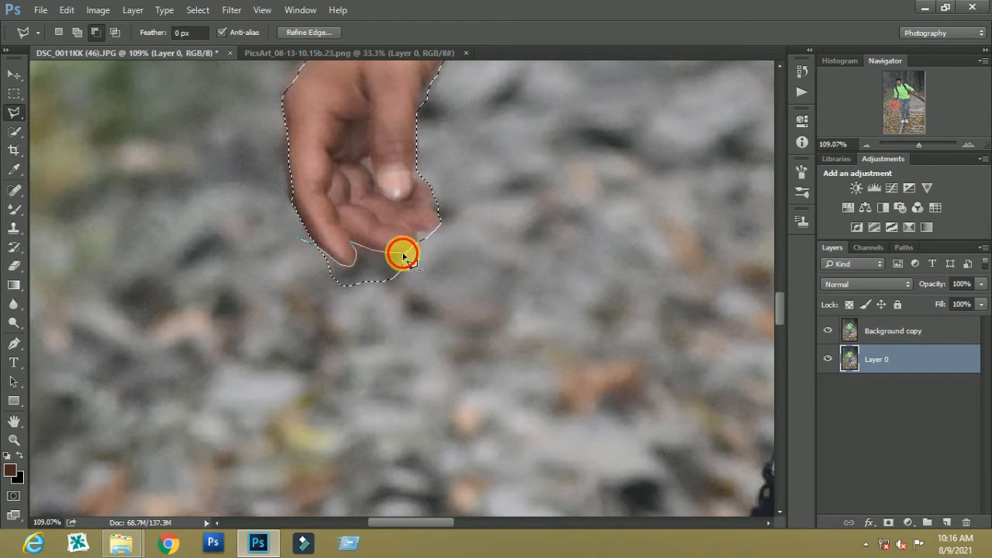
{"action": "left_click", "coordinate": [451, 236]}
{"action": "left_click", "coordinate": [447, 355]}
{"action": "left_click", "coordinate": [290, 372]}
{"action": "left_click", "coordinate": [311, 246]}
{"action": "scroll", "coordinate": [320, 283], "scroll_direction": "down", "scroll_amount": 2}
{"action": "scroll", "coordinate": [321, 285], "scroll_direction": "up", "scroll_amount": 2}
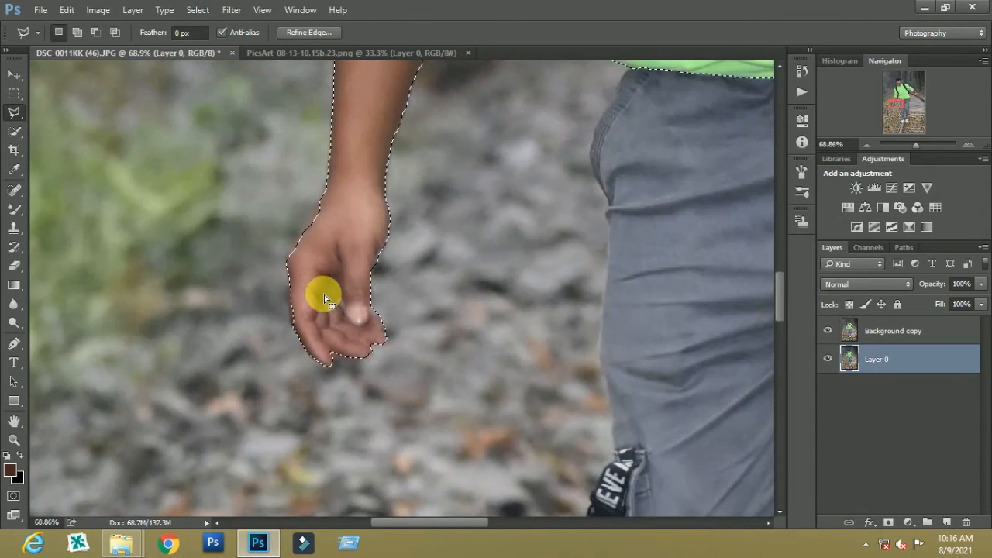
{"action": "scroll", "coordinate": [326, 293], "scroll_direction": "down", "scroll_amount": 3}
{"action": "scroll", "coordinate": [436, 162], "scroll_direction": "up", "scroll_amount": 1}
{"action": "scroll", "coordinate": [441, 215], "scroll_direction": "up", "scroll_amount": 1}
Step: Add the upper part of the grey trousers and the printed side straps to the quick selection
{"action": "left_click", "coordinate": [15, 133]}
{"action": "scroll", "coordinate": [434, 303], "scroll_direction": "down", "scroll_amount": 3}
{"action": "left_click_drag", "start_coordinate": [456, 325], "coordinate": [473, 392]}
{"action": "scroll", "coordinate": [496, 380], "scroll_direction": "up", "scroll_amount": 2}
{"action": "scroll", "coordinate": [509, 346], "scroll_direction": "down", "scroll_amount": 1}
{"action": "left_click_drag", "start_coordinate": [570, 223], "coordinate": [566, 249]}
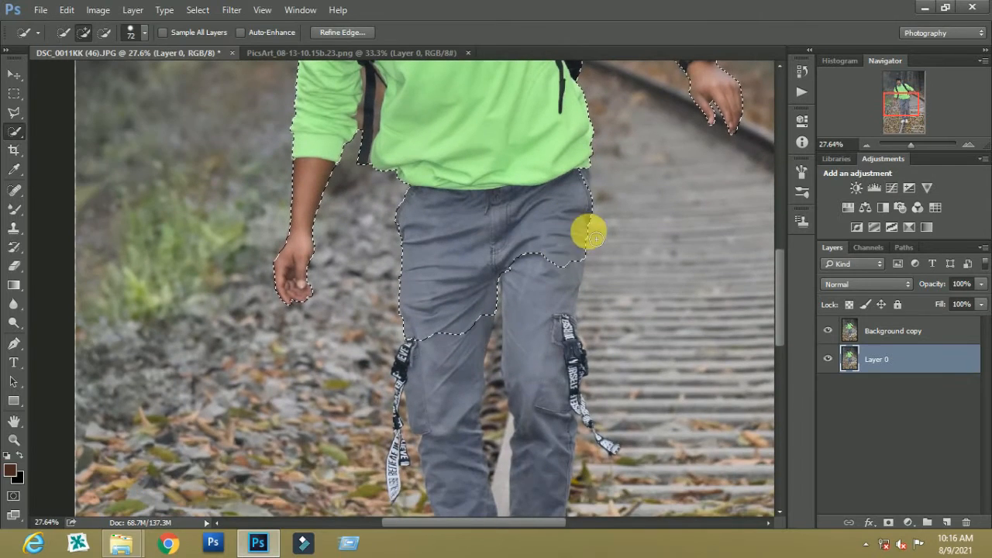
{"action": "scroll", "coordinate": [604, 205], "scroll_direction": "up", "scroll_amount": 2}
{"action": "scroll", "coordinate": [543, 205], "scroll_direction": "down", "scroll_amount": 2}
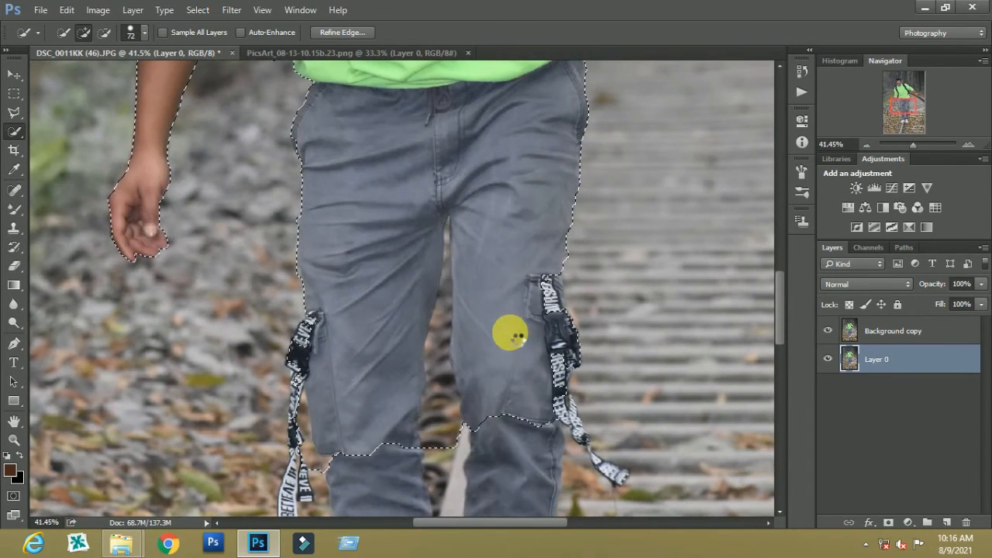
{"action": "left_click_drag", "start_coordinate": [540, 284], "coordinate": [558, 314]}
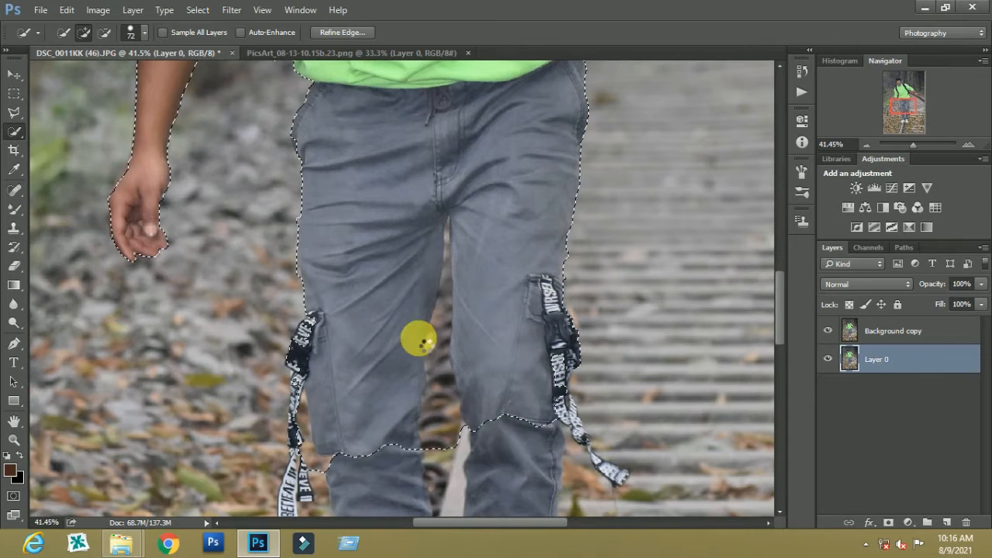
Step: Extend the quick selection over the lower trouser legs and both white shoes
{"action": "scroll", "coordinate": [317, 333], "scroll_direction": "down", "scroll_amount": 1}
{"action": "scroll", "coordinate": [518, 337], "scroll_direction": "down", "scroll_amount": 2}
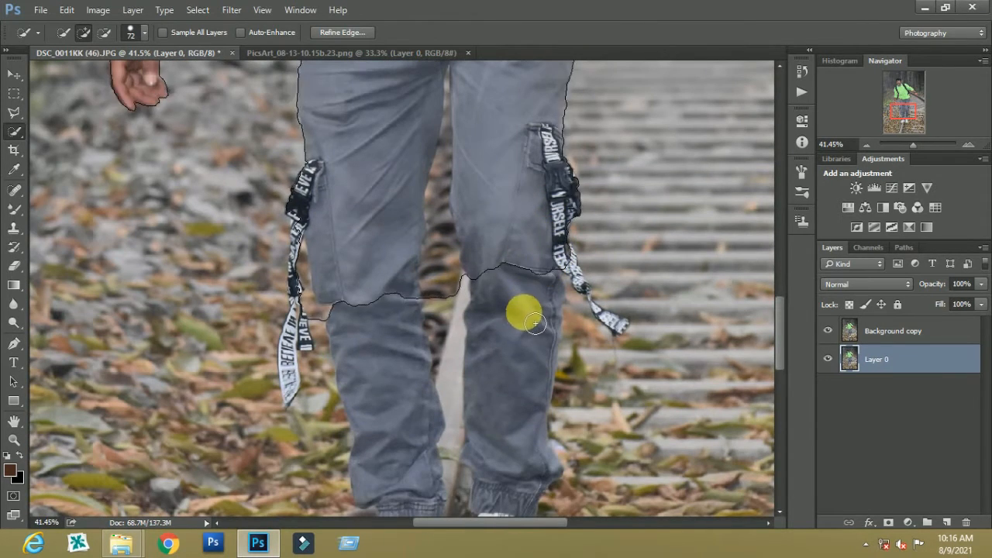
{"action": "scroll", "coordinate": [534, 324], "scroll_direction": "down", "scroll_amount": 1}
{"action": "left_click", "coordinate": [516, 259]}
{"action": "scroll", "coordinate": [418, 310], "scroll_direction": "down", "scroll_amount": 1}
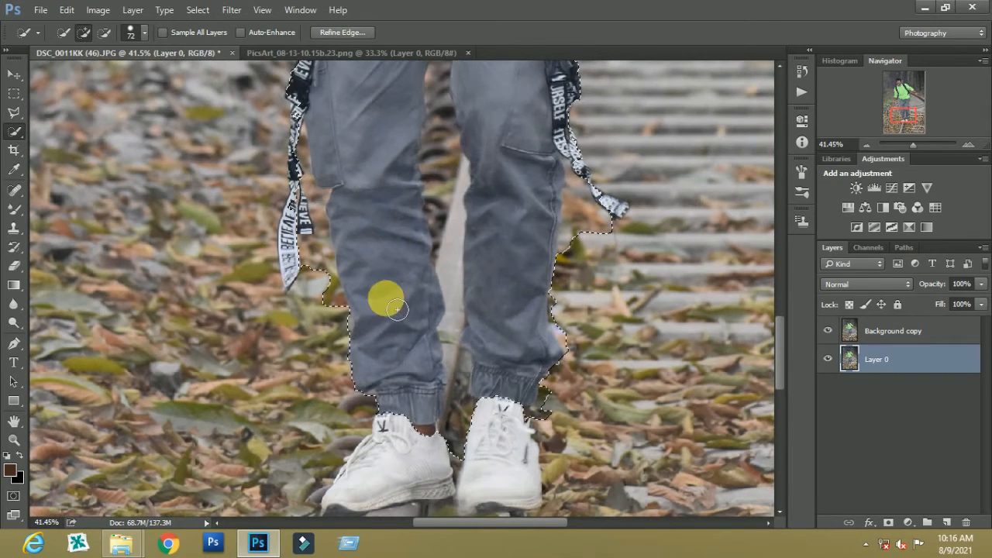
{"action": "scroll", "coordinate": [485, 399], "scroll_direction": "down", "scroll_amount": 1}
{"action": "left_click", "coordinate": [512, 351]}
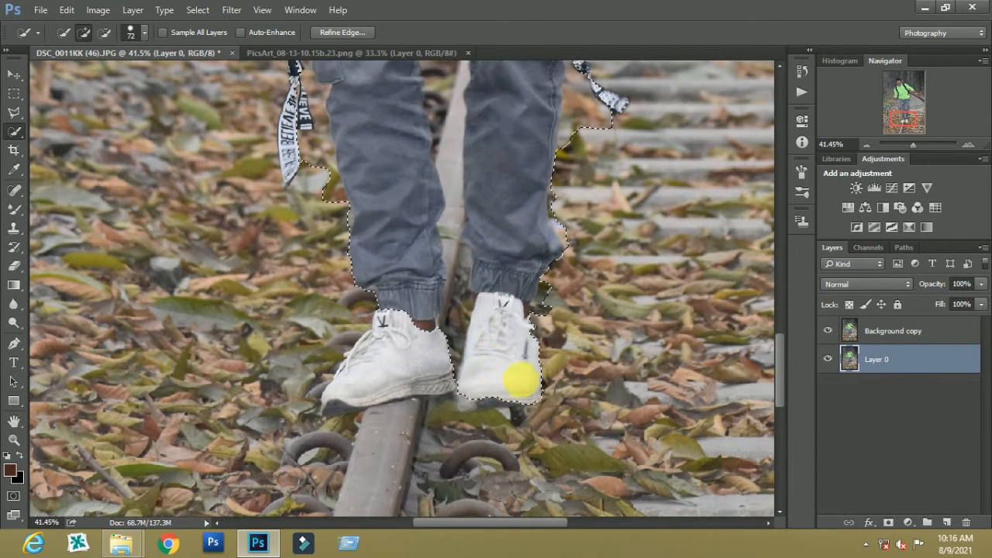
Step: Subtract the ground beneath one shoe and add the other shoe's dark sole with the Quick Selection tool
{"action": "mouse_move", "coordinate": [495, 406]}
{"action": "left_mouse_down"}
{"action": "mouse_move", "coordinate": [471, 396]}
{"action": "mouse_move", "coordinate": [480, 388]}
{"action": "mouse_move", "coordinate": [509, 425]}
{"action": "mouse_move", "coordinate": [463, 425]}
{"action": "left_mouse_up"}
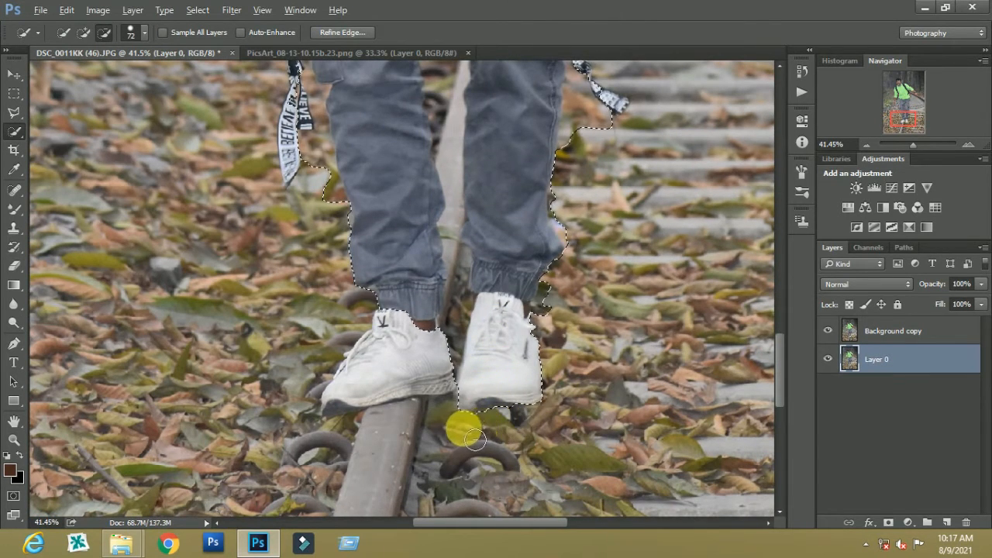
{"action": "mouse_move", "coordinate": [388, 360]}
{"action": "left_mouse_down"}
{"action": "mouse_move", "coordinate": [421, 362]}
{"action": "mouse_move", "coordinate": [336, 380]}
{"action": "mouse_move", "coordinate": [332, 407]}
{"action": "mouse_move", "coordinate": [338, 354]}
{"action": "mouse_move", "coordinate": [388, 359]}
{"action": "left_mouse_up"}
{"action": "scroll", "coordinate": [336, 380], "scroll_direction": "up", "scroll_amount": 1}
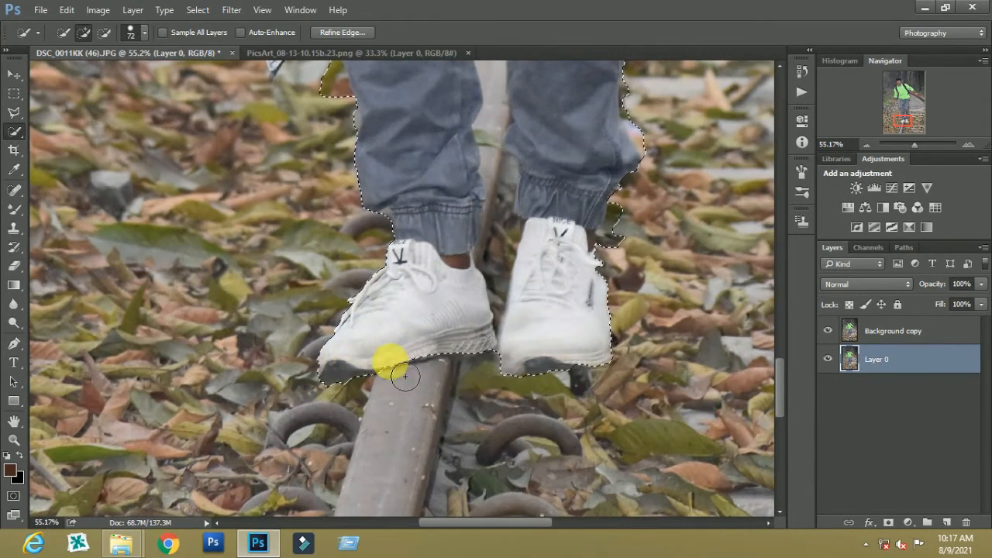
{"action": "scroll", "coordinate": [387, 359], "scroll_direction": "down", "scroll_amount": 1}
Step: Subtract the leafy background patches beside the outer trouser legs and strap ends with the Quick Selection tool
{"action": "scroll", "coordinate": [450, 284], "scroll_direction": "up", "scroll_amount": 2}
{"action": "scroll", "coordinate": [350, 266], "scroll_direction": "up", "scroll_amount": 2}
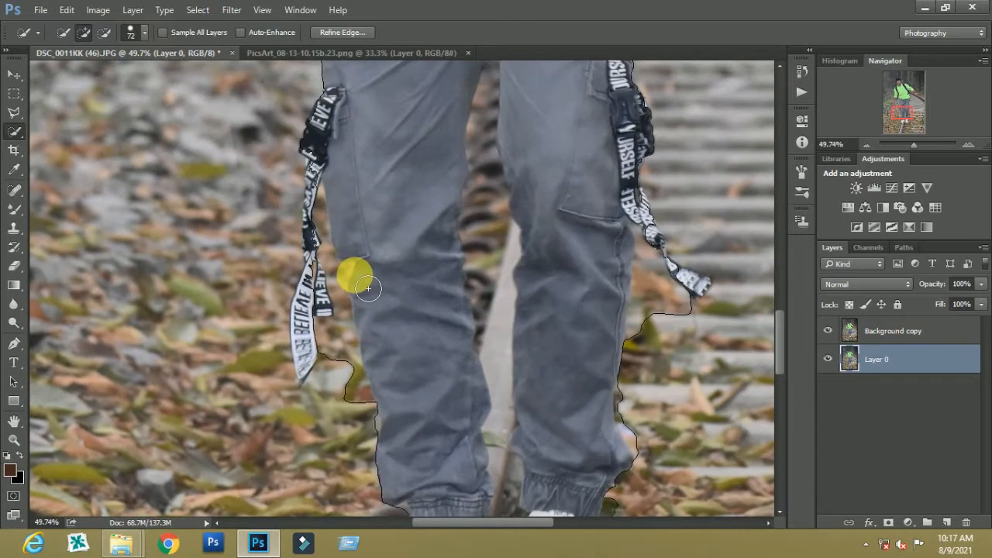
{"action": "scroll", "coordinate": [538, 234], "scroll_direction": "up", "scroll_amount": 1}
{"action": "scroll", "coordinate": [538, 235], "scroll_direction": "down", "scroll_amount": 2}
{"action": "scroll", "coordinate": [642, 326], "scroll_direction": "up", "scroll_amount": 1}
{"action": "mouse_move", "coordinate": [654, 340]}
{"action": "left_mouse_down"}
{"action": "mouse_move", "coordinate": [623, 255]}
{"action": "mouse_move", "coordinate": [633, 269]}
{"action": "mouse_move", "coordinate": [627, 346]}
{"action": "mouse_move", "coordinate": [617, 315]}
{"action": "mouse_move", "coordinate": [614, 381]}
{"action": "mouse_move", "coordinate": [311, 404]}
{"action": "mouse_move", "coordinate": [274, 417]}
{"action": "mouse_move", "coordinate": [252, 188]}
{"action": "mouse_move", "coordinate": [246, 220]}
{"action": "mouse_move", "coordinate": [287, 429]}
{"action": "left_mouse_up"}
{"action": "mouse_move", "coordinate": [258, 372]}
{"action": "left_mouse_down"}
{"action": "mouse_move", "coordinate": [237, 351]}
{"action": "mouse_move", "coordinate": [233, 327]}
{"action": "mouse_move", "coordinate": [249, 343]}
{"action": "mouse_move", "coordinate": [246, 374]}
{"action": "left_mouse_up"}
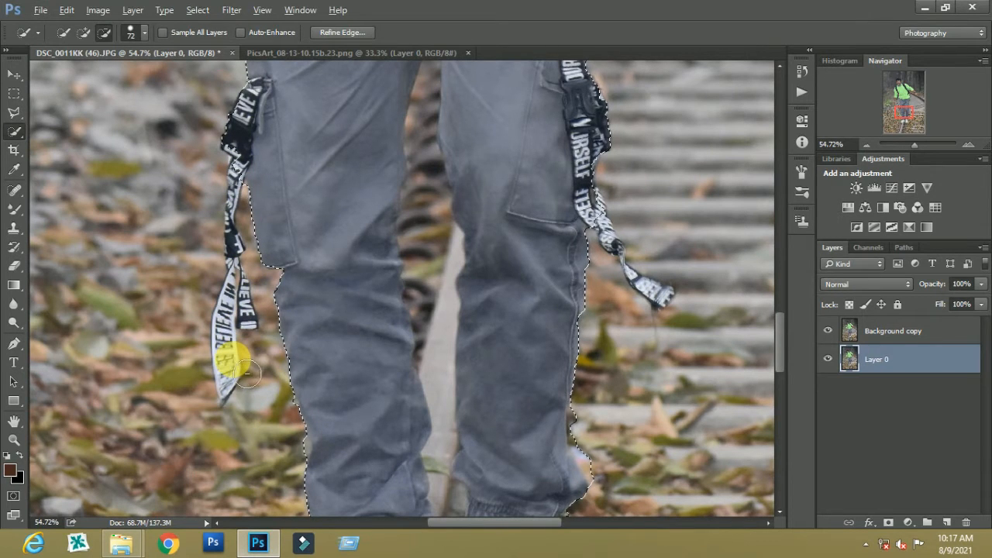
Step: Cut the patch of leaves beside the outer trouser cuff and ankle out of the selection with the Polygonal Lasso
{"action": "scroll", "coordinate": [548, 262], "scroll_direction": "down", "scroll_amount": 3}
{"action": "scroll", "coordinate": [551, 369], "scroll_direction": "up", "scroll_amount": 3}
{"action": "scroll", "coordinate": [582, 380], "scroll_direction": "up", "scroll_amount": 1}
{"action": "left_click", "coordinate": [13, 112]}
{"action": "scroll", "coordinate": [552, 237], "scroll_direction": "up", "scroll_amount": 2}
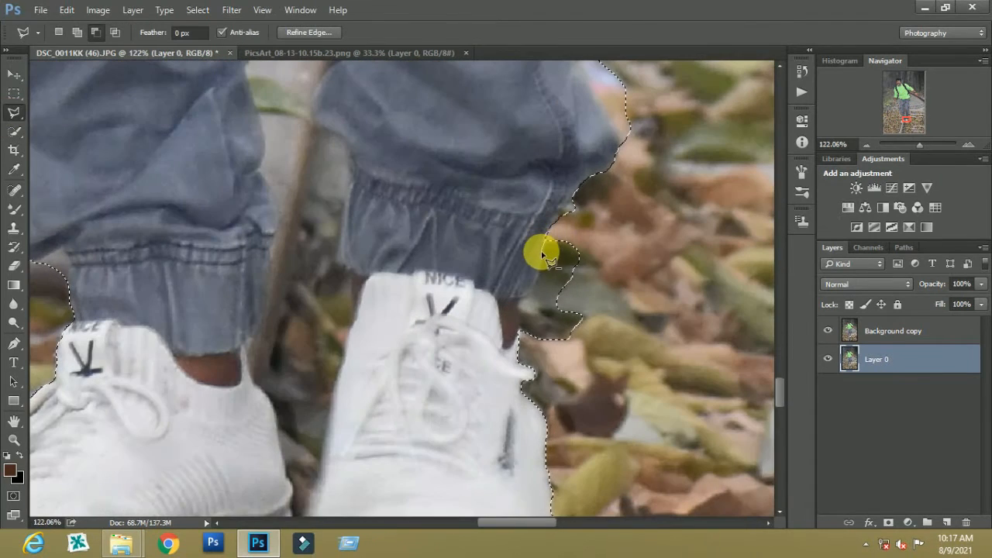
{"action": "left_click", "coordinate": [519, 332]}
{"action": "left_click", "coordinate": [545, 359]}
{"action": "left_click", "coordinate": [631, 362]}
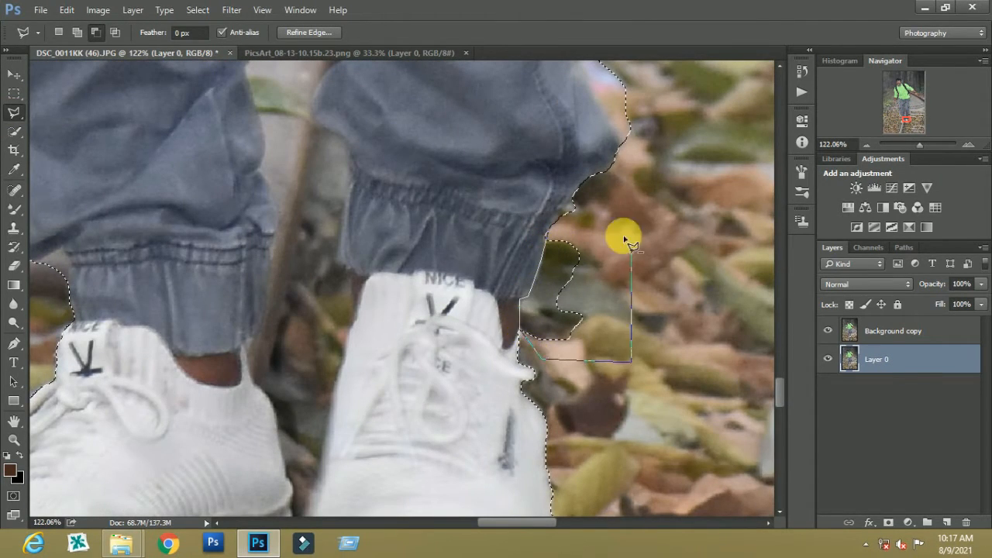
{"action": "left_click", "coordinate": [547, 235]}
{"action": "scroll", "coordinate": [651, 276], "scroll_direction": "down", "scroll_amount": 4}
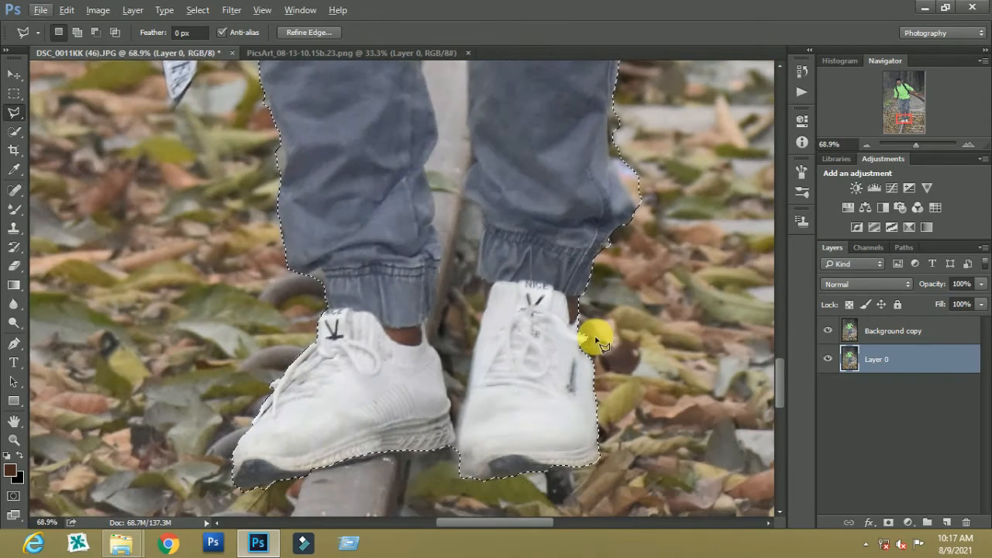
Step: Touch up the selection edge under the sideways-turned shoe's sole with the Polygonal Lasso
{"action": "scroll", "coordinate": [280, 489], "scroll_direction": "up", "scroll_amount": 2}
{"action": "left_click", "coordinate": [196, 467]}
{"action": "left_click", "coordinate": [299, 442]}
{"action": "left_click", "coordinate": [299, 485]}
{"action": "scroll", "coordinate": [199, 471], "scroll_direction": "down", "scroll_amount": 2}
{"action": "scroll", "coordinate": [620, 465], "scroll_direction": "up", "scroll_amount": 3}
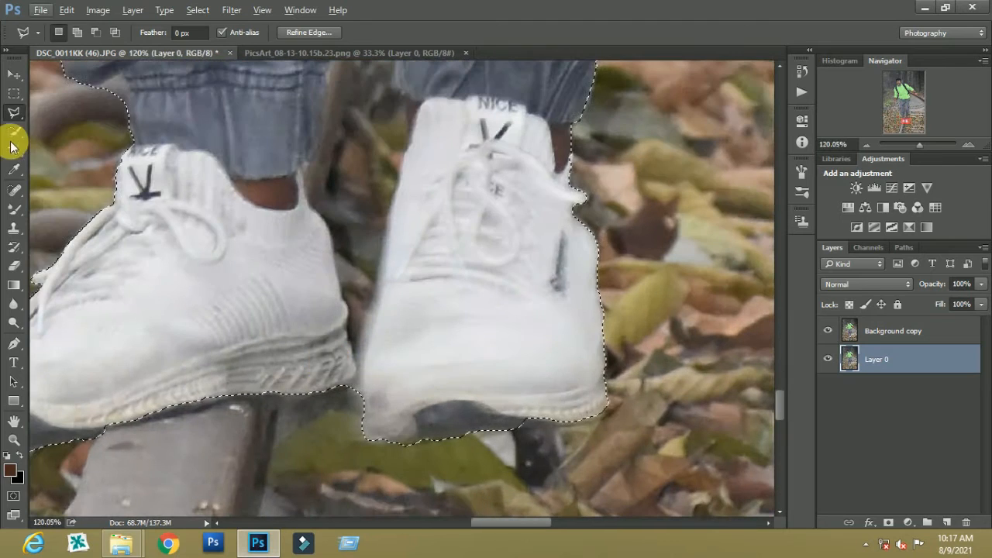
Step: Quick-select the forward-facing shoe's remaining sole edge and cut away the dark patch beneath it with the Polygonal Lasso
{"action": "left_click", "coordinate": [14, 132]}
{"action": "left_click", "coordinate": [587, 422]}
{"action": "left_click", "coordinate": [13, 113]}
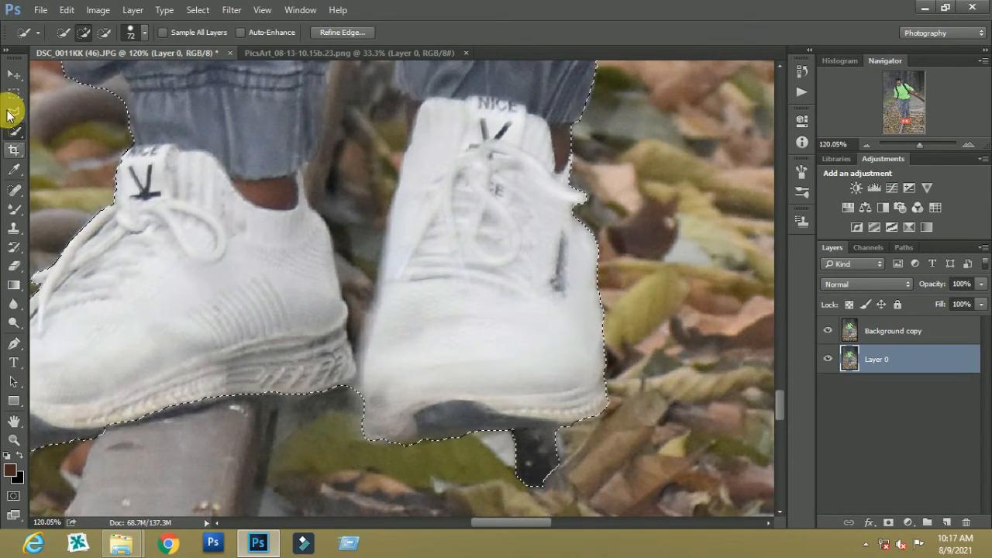
{"action": "left_click", "coordinate": [606, 423]}
{"action": "left_click", "coordinate": [506, 437]}
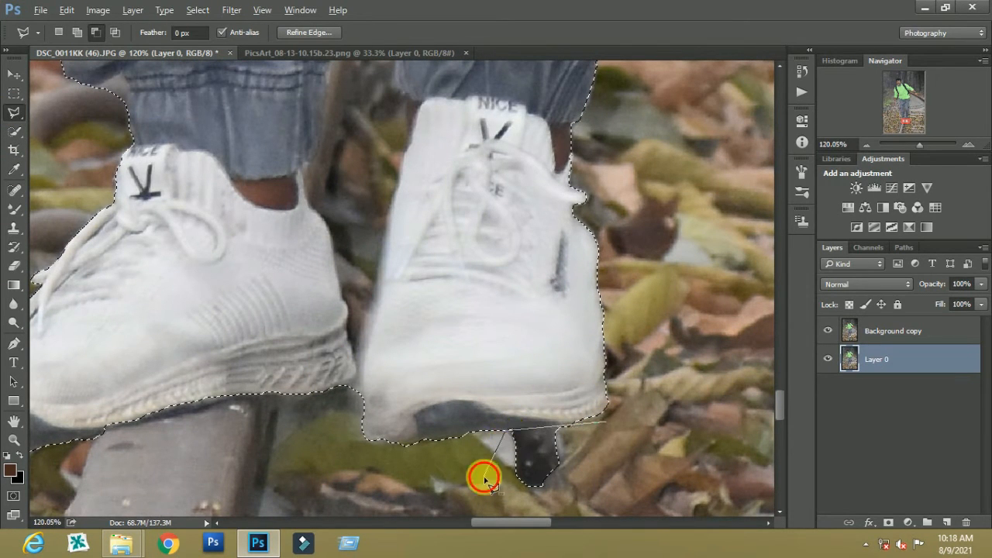
{"action": "left_click", "coordinate": [515, 501]}
{"action": "left_click", "coordinate": [593, 493]}
{"action": "left_click", "coordinate": [607, 424]}
Step: Subtract the gap between the two shoes and lower trouser legs with the Polygonal Lasso
{"action": "scroll", "coordinate": [522, 465], "scroll_direction": "down", "scroll_amount": 3}
{"action": "scroll", "coordinate": [522, 457], "scroll_direction": "up", "scroll_amount": 3}
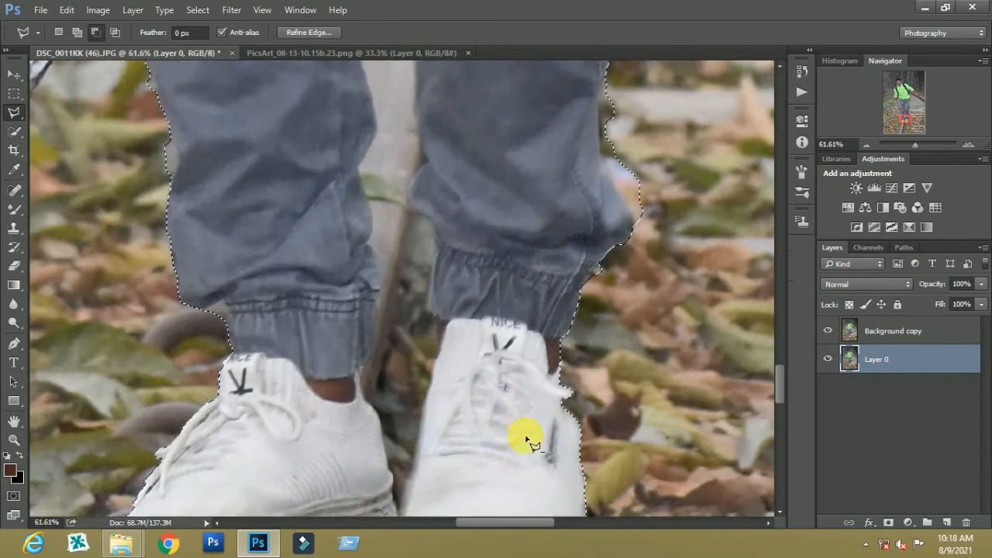
{"action": "scroll", "coordinate": [521, 428], "scroll_direction": "down", "scroll_amount": 6}
{"action": "scroll", "coordinate": [437, 439], "scroll_direction": "up", "scroll_amount": 4}
{"action": "scroll", "coordinate": [436, 439], "scroll_direction": "down", "scroll_amount": 3}
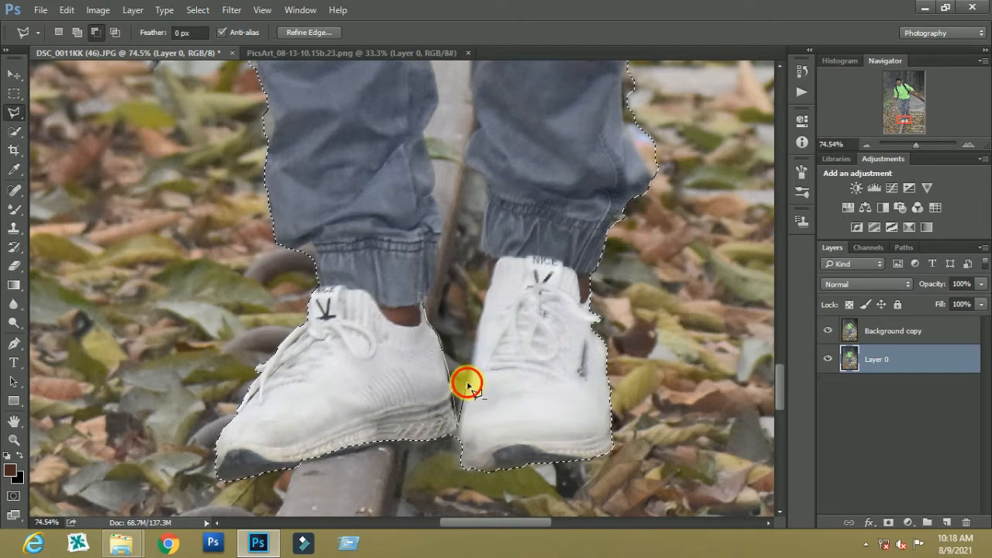
{"action": "left_click", "coordinate": [484, 254]}
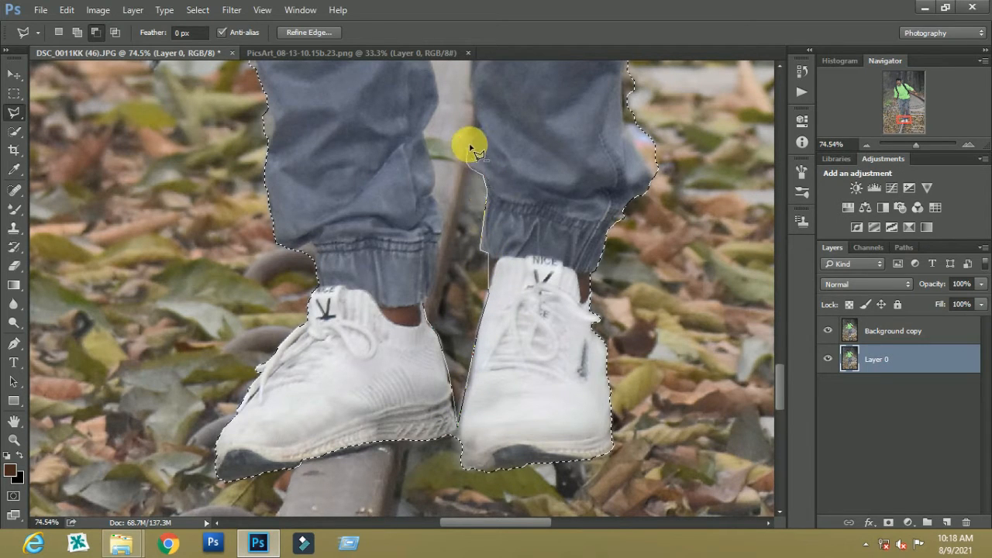
{"action": "left_click", "coordinate": [477, 101]}
{"action": "mouse_move", "coordinate": [481, 40]}
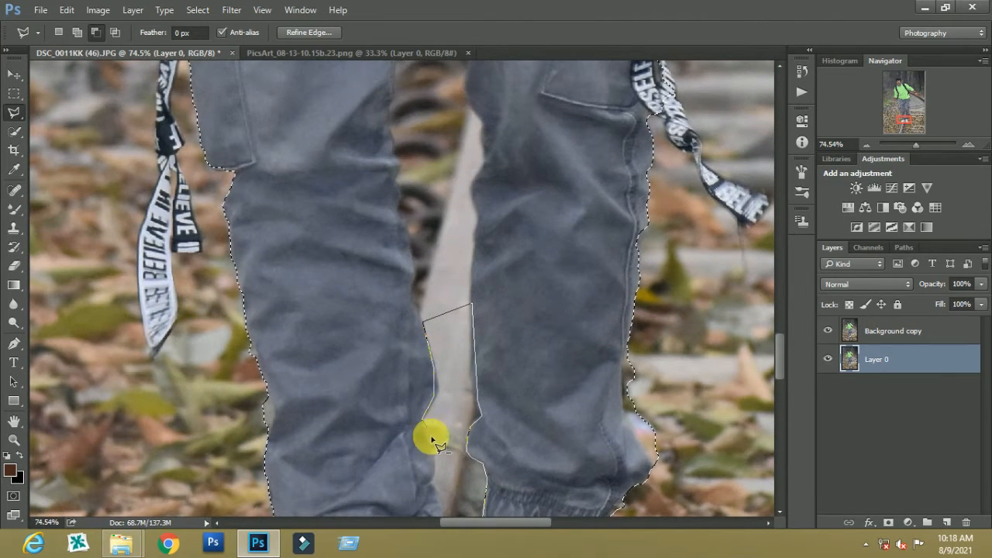
{"action": "mouse_move", "coordinate": [471, 531]}
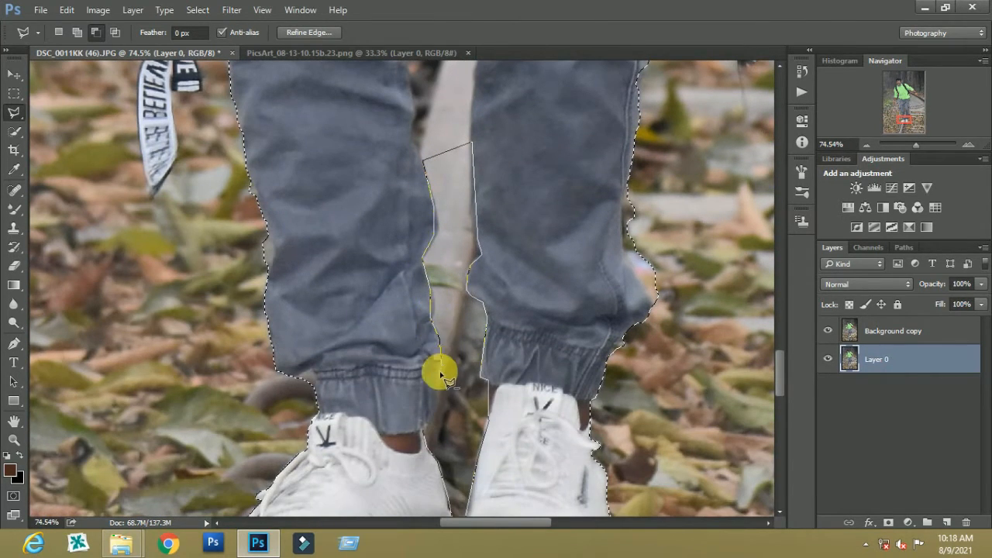
{"action": "left_click", "coordinate": [424, 434]}
{"action": "scroll", "coordinate": [419, 428], "scroll_direction": "down", "scroll_amount": 2}
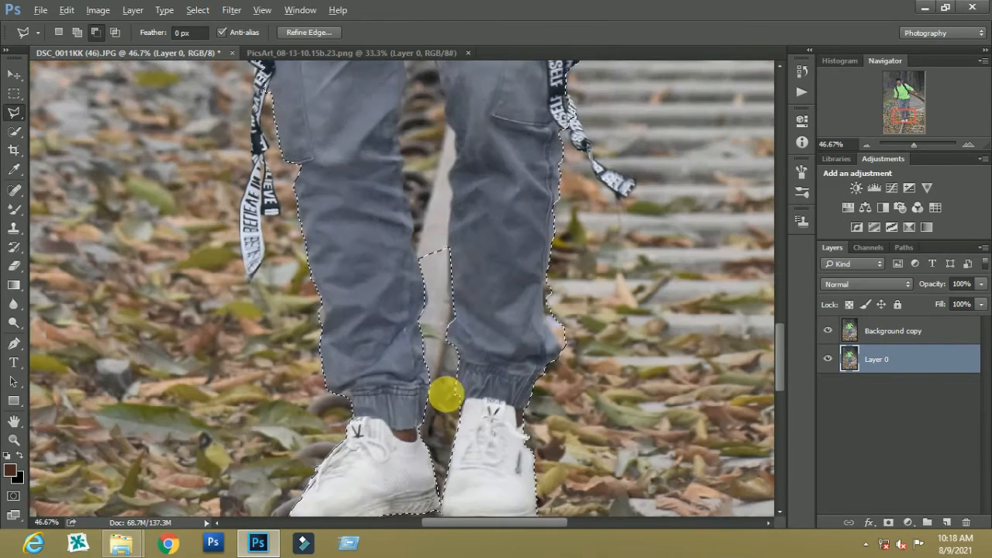
Step: Subtract the background between the legs from the shins up to the thighs with the Quick Selection tool
{"action": "scroll", "coordinate": [438, 403], "scroll_direction": "up", "scroll_amount": 4}
{"action": "left_click", "coordinate": [14, 132]}
{"action": "left_click_drag", "start_coordinate": [434, 295], "coordinate": [437, 258]}
{"action": "scroll", "coordinate": [436, 249], "scroll_direction": "up", "scroll_amount": 1}
{"action": "left_click_drag", "start_coordinate": [433, 293], "coordinate": [418, 231]}
{"action": "scroll", "coordinate": [429, 320], "scroll_direction": "down", "scroll_amount": 1}
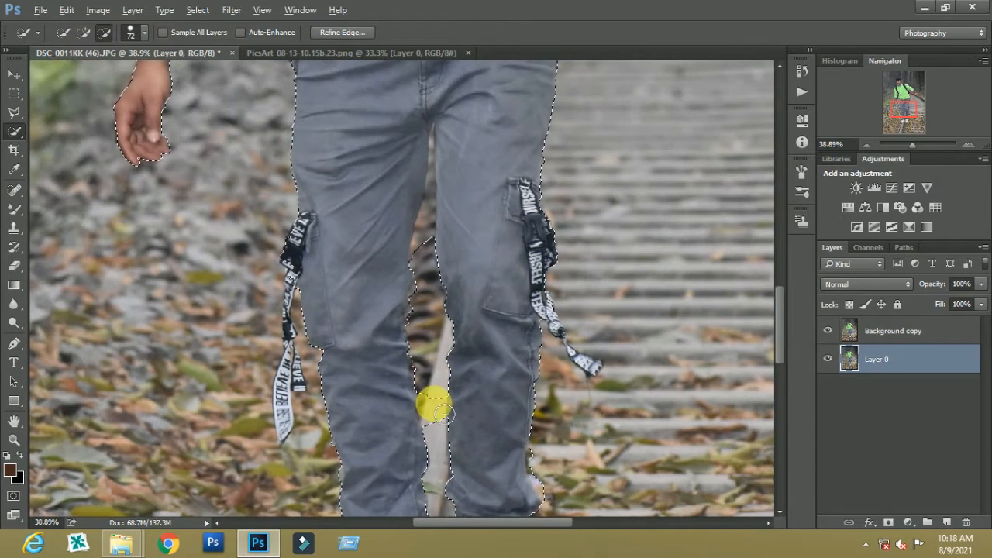
{"action": "scroll", "coordinate": [434, 380], "scroll_direction": "down", "scroll_amount": 2}
{"action": "scroll", "coordinate": [435, 383], "scroll_direction": "up", "scroll_amount": 3}
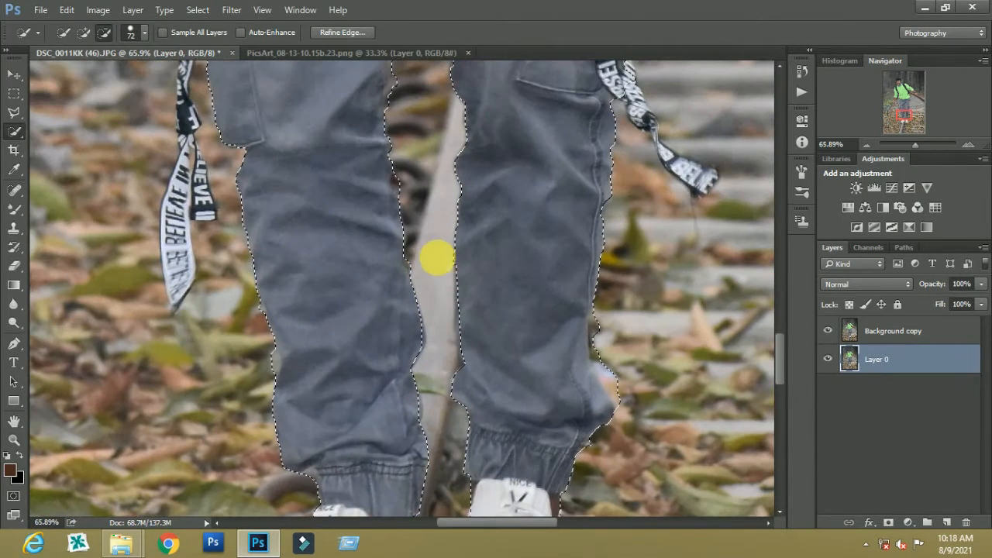
Step: Outline and subtract the narrow gap between the thighs up to the crotch with the Polygonal Lasso
{"action": "scroll", "coordinate": [440, 264], "scroll_direction": "up", "scroll_amount": 3}
{"action": "scroll", "coordinate": [457, 285], "scroll_direction": "up", "scroll_amount": 3}
{"action": "key", "text": "l"}
{"action": "left_click", "coordinate": [435, 256]}
{"action": "left_click", "coordinate": [438, 169]}
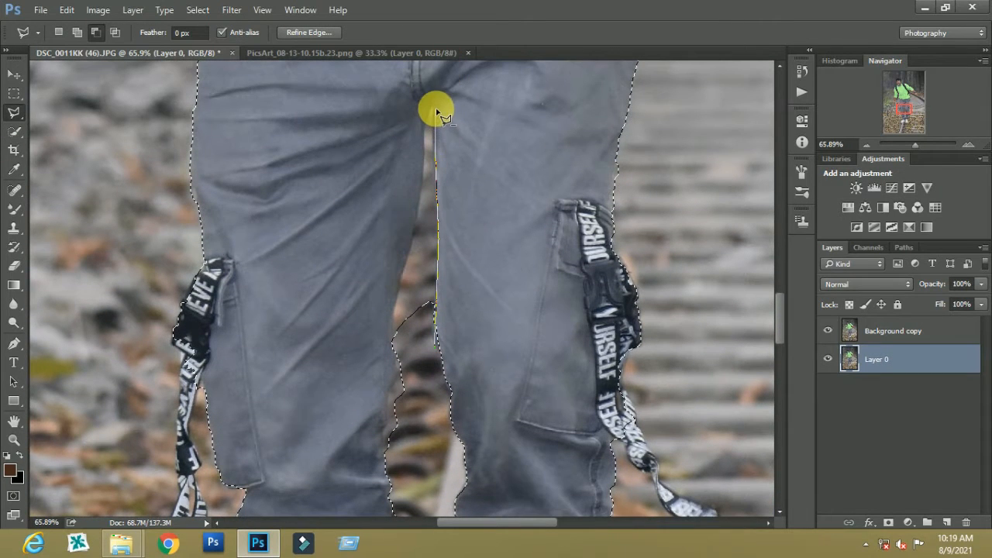
{"action": "left_click", "coordinate": [423, 215]}
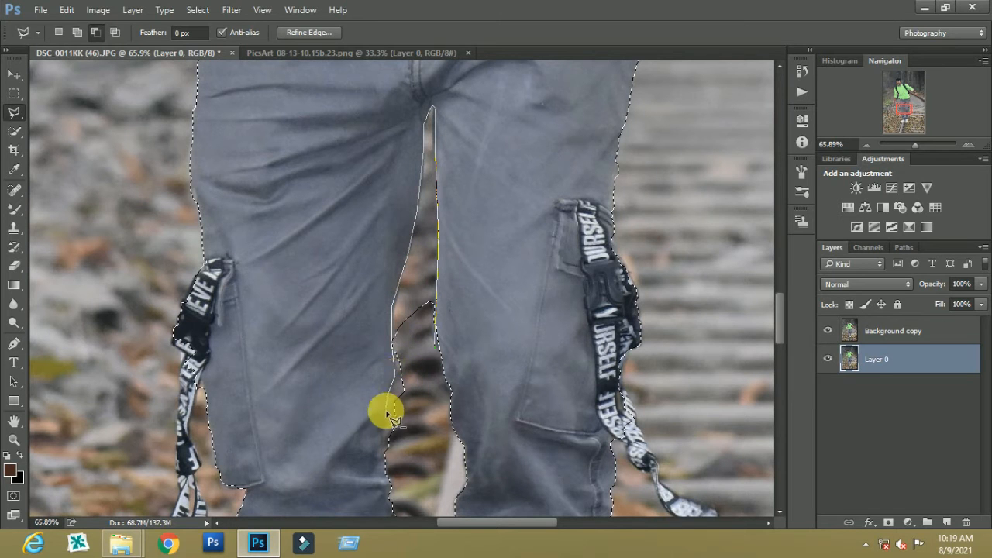
{"action": "left_click", "coordinate": [386, 456]}
{"action": "left_click", "coordinate": [438, 439]}
{"action": "left_click", "coordinate": [436, 347]}
{"action": "scroll", "coordinate": [442, 352], "scroll_direction": "down", "scroll_amount": 3}
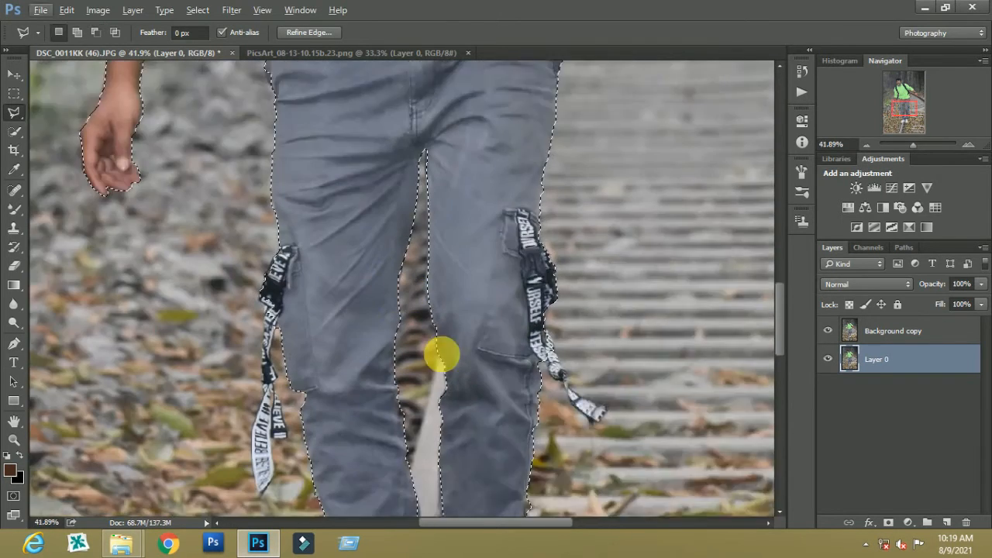
Step: Subtract the background between the hanging backpack strap and the side of the sweatshirt with the Polygonal Lasso
{"action": "scroll", "coordinate": [457, 353], "scroll_direction": "down", "scroll_amount": 3}
{"action": "scroll", "coordinate": [484, 350], "scroll_direction": "up", "scroll_amount": 3}
{"action": "scroll", "coordinate": [484, 351], "scroll_direction": "down", "scroll_amount": 5}
{"action": "scroll", "coordinate": [481, 345], "scroll_direction": "up", "scroll_amount": 5}
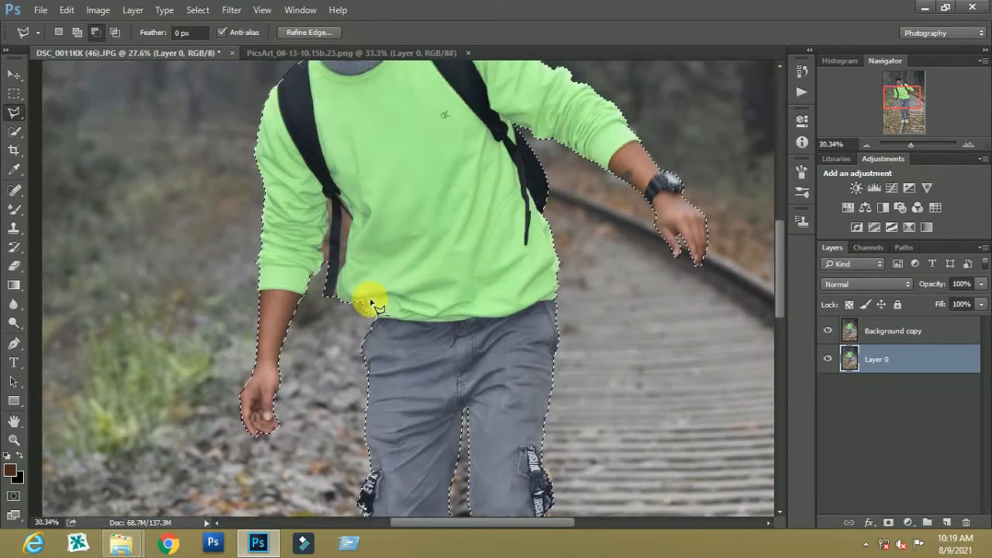
{"action": "scroll", "coordinate": [360, 299], "scroll_direction": "up", "scroll_amount": 5}
{"action": "scroll", "coordinate": [310, 248], "scroll_direction": "up", "scroll_amount": 1}
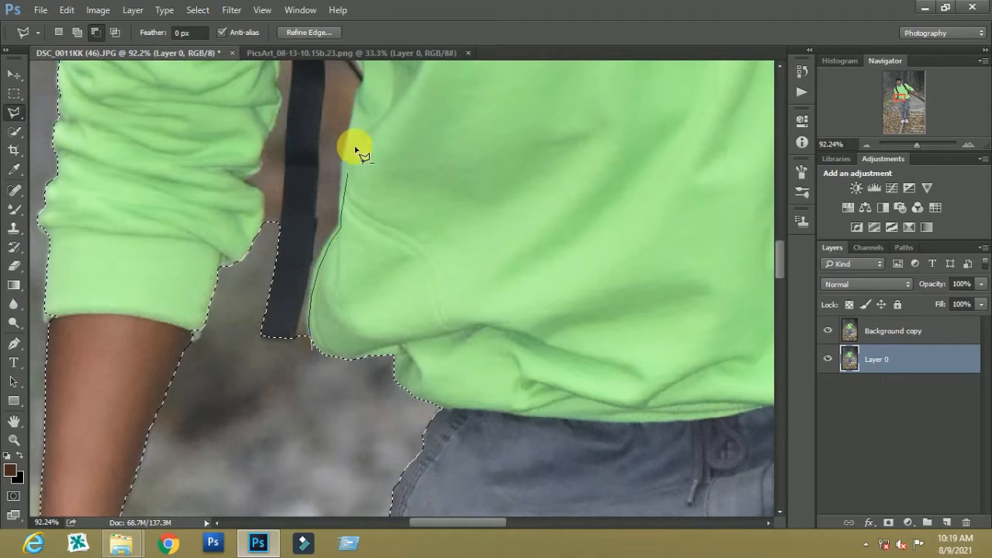
{"action": "scroll", "coordinate": [372, 155], "scroll_direction": "up", "scroll_amount": 2}
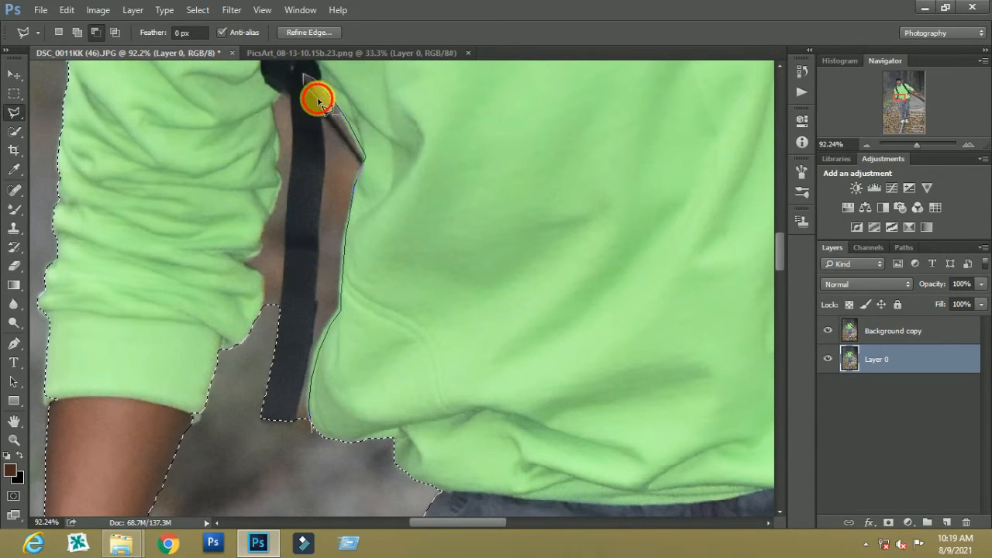
{"action": "left_click", "coordinate": [322, 132]}
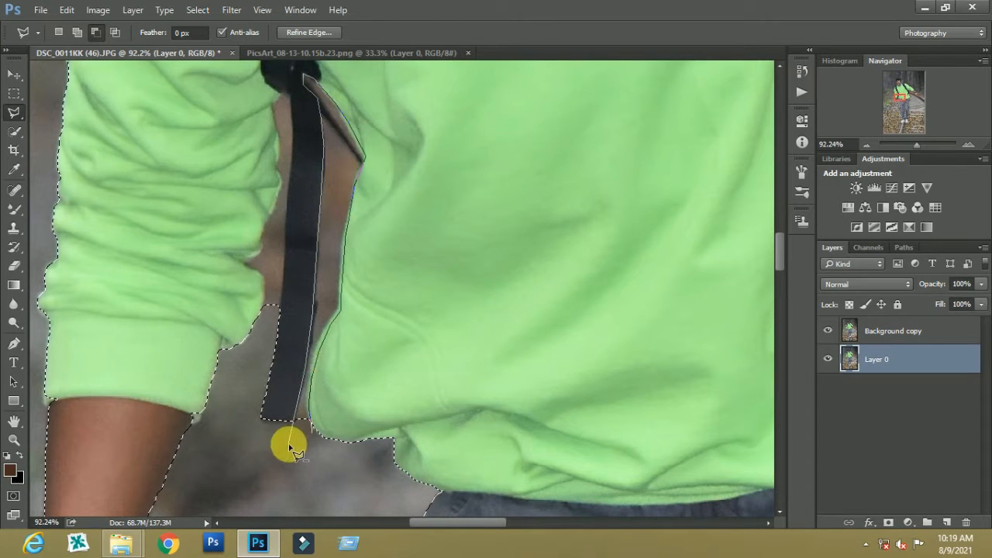
{"action": "left_click", "coordinate": [312, 436]}
Step: Subtract the background between the sleeve and the hanging backpack strap with the Polygonal Lasso
{"action": "scroll", "coordinate": [301, 394], "scroll_direction": "down", "scroll_amount": 2}
{"action": "scroll", "coordinate": [299, 354], "scroll_direction": "up", "scroll_amount": 4}
{"action": "left_click", "coordinate": [287, 361]}
{"action": "left_click", "coordinate": [295, 300]}
{"action": "scroll", "coordinate": [309, 155], "scroll_direction": "up", "scroll_amount": 3}
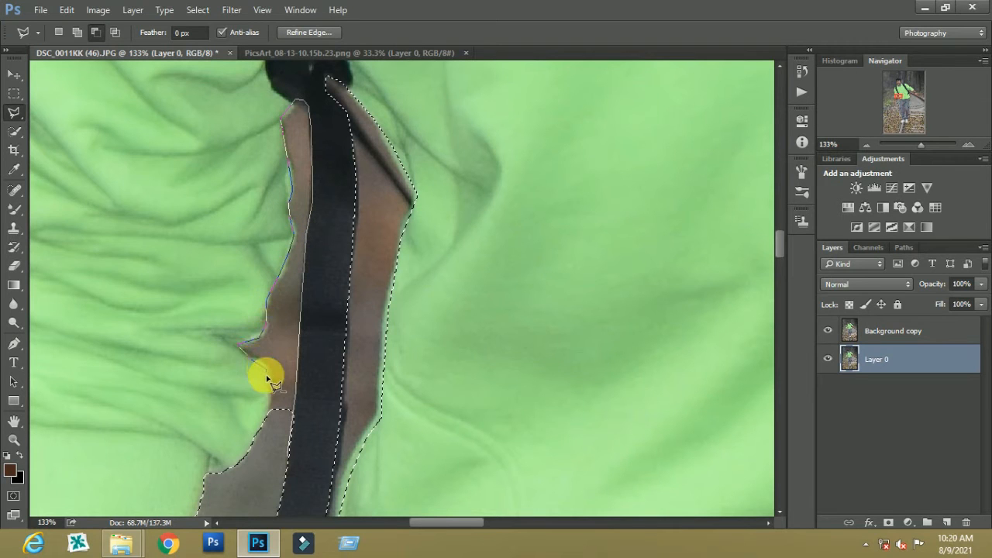
{"action": "scroll", "coordinate": [268, 434], "scroll_direction": "down", "scroll_amount": 6}
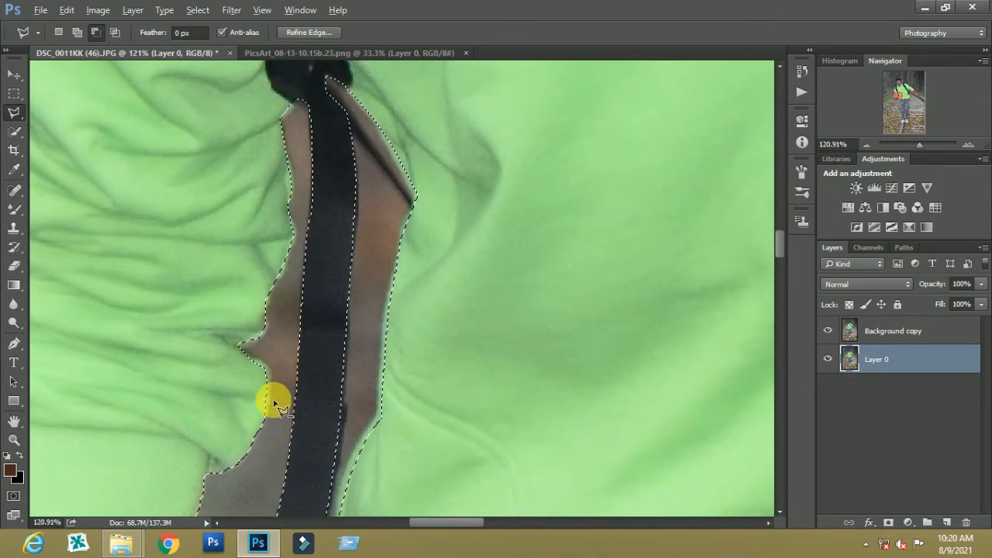
Step: Trim the sliver of background beside the cheek below the ear with the Polygonal Lasso
{"action": "scroll", "coordinate": [290, 133], "scroll_direction": "up", "scroll_amount": 6}
{"action": "scroll", "coordinate": [239, 222], "scroll_direction": "down", "scroll_amount": 3}
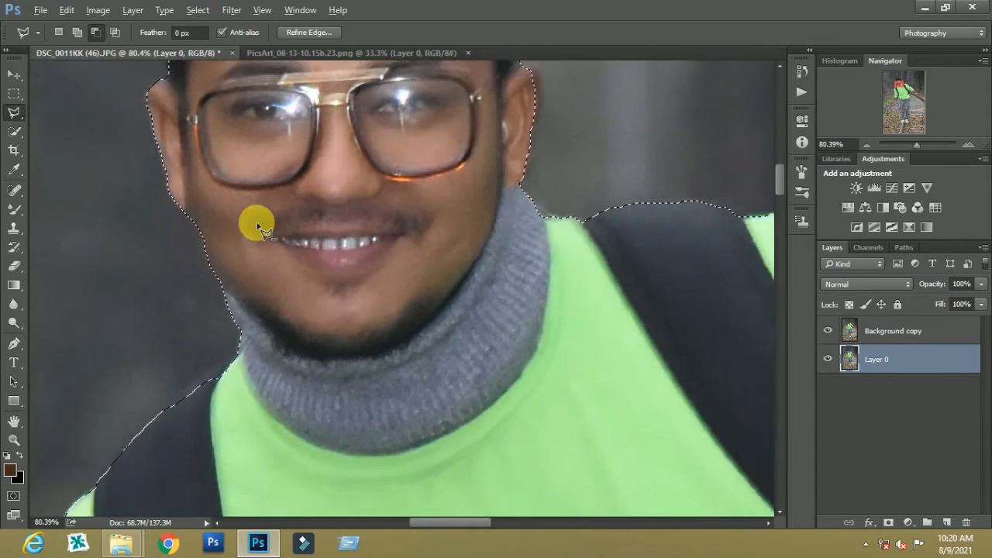
{"action": "key", "text": "w"}
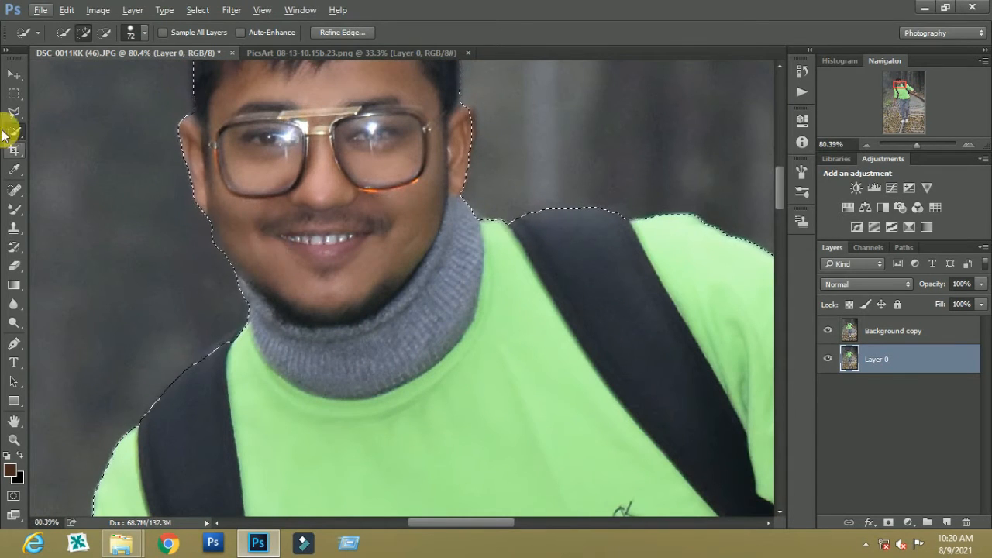
{"action": "key", "text": "l"}
{"action": "scroll", "coordinate": [259, 248], "scroll_direction": "up", "scroll_amount": 4}
{"action": "left_click", "coordinate": [178, 202]}
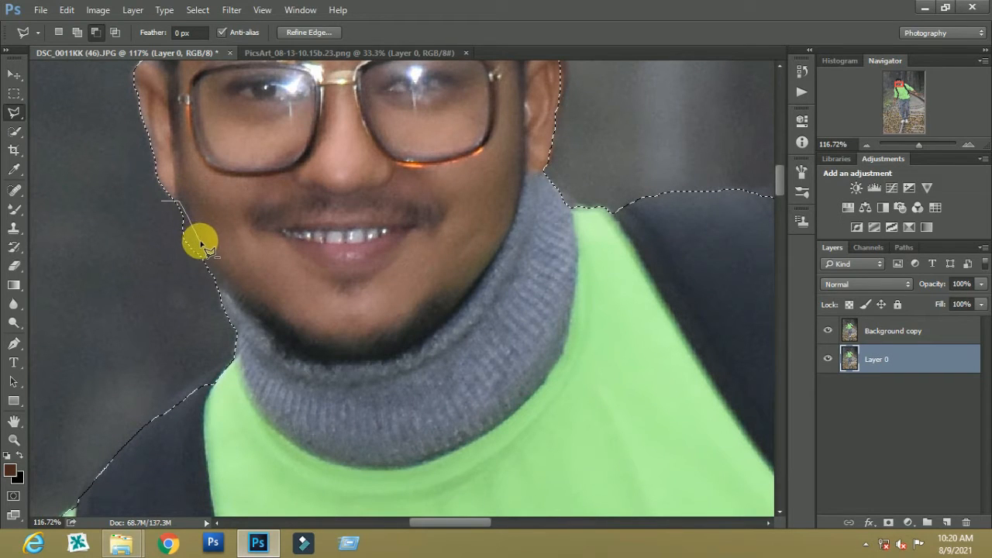
{"action": "left_click", "coordinate": [206, 293]}
{"action": "scroll", "coordinate": [150, 215], "scroll_direction": "down", "scroll_amount": 3}
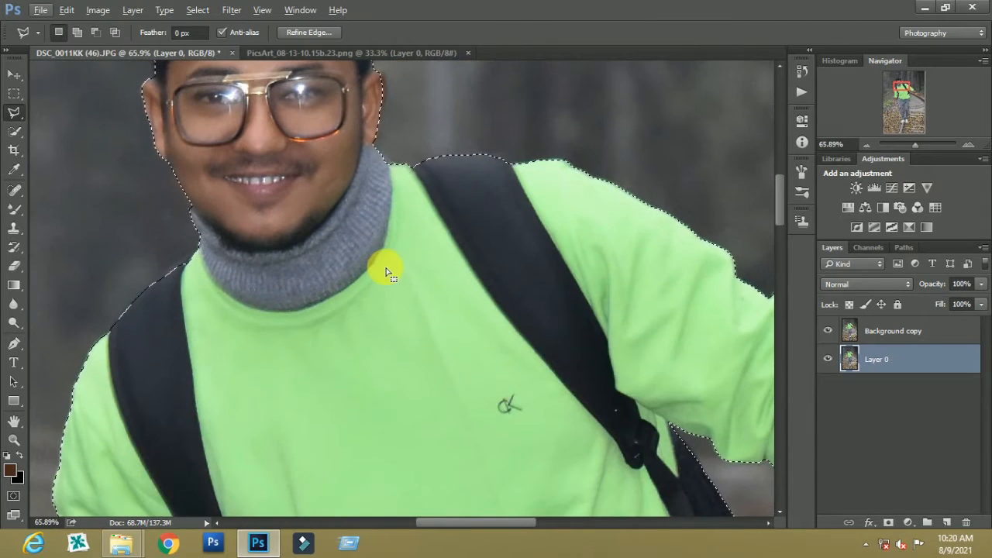
Step: Set the Quick Selection tool to a 37 px brush
{"action": "scroll", "coordinate": [184, 173], "scroll_direction": "up", "scroll_amount": 5}
{"action": "left_click", "coordinate": [13, 133]}
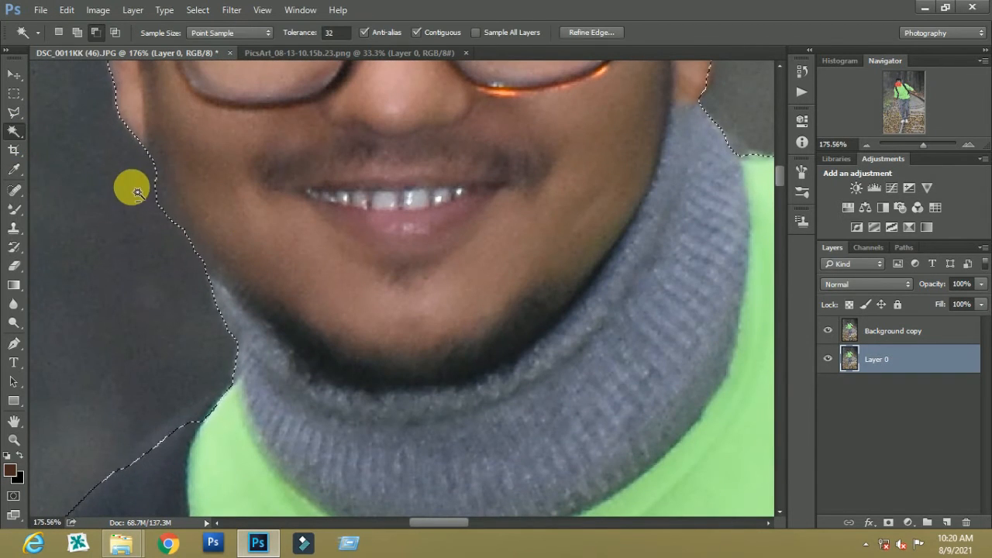
{"action": "right_click", "coordinate": [13, 134]}
{"action": "left_click", "coordinate": [87, 128]}
{"action": "right_click", "coordinate": [138, 206]}
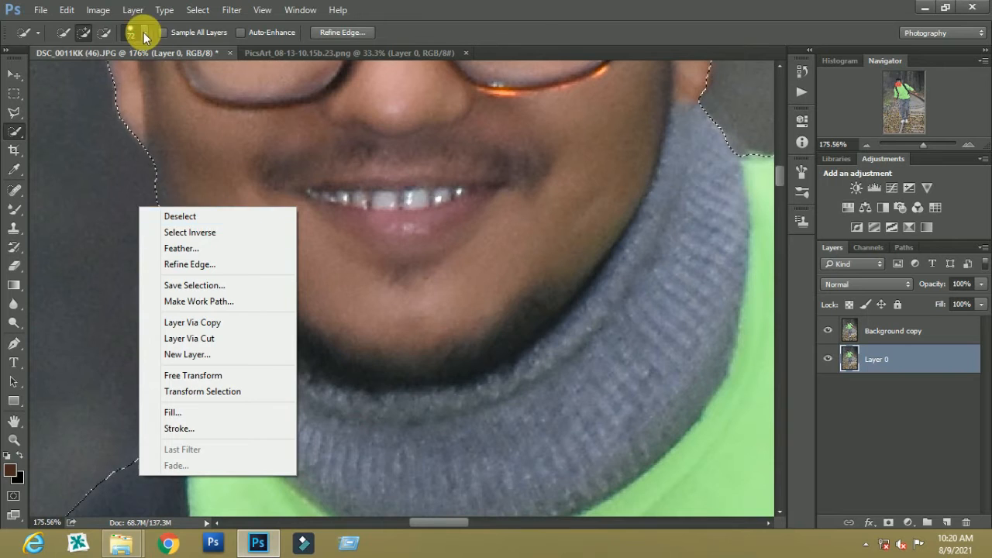
{"action": "left_click", "coordinate": [143, 33]}
{"action": "left_click", "coordinate": [203, 284]}
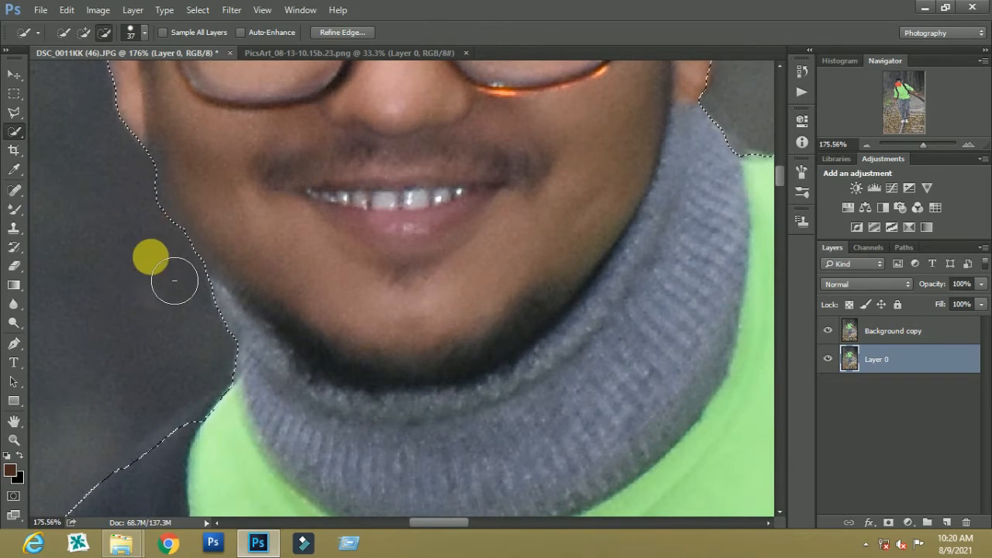
Step: Subtract the leftover background bulge along the jawline above the collar with the Polygonal Lasso
{"action": "key", "text": "l"}
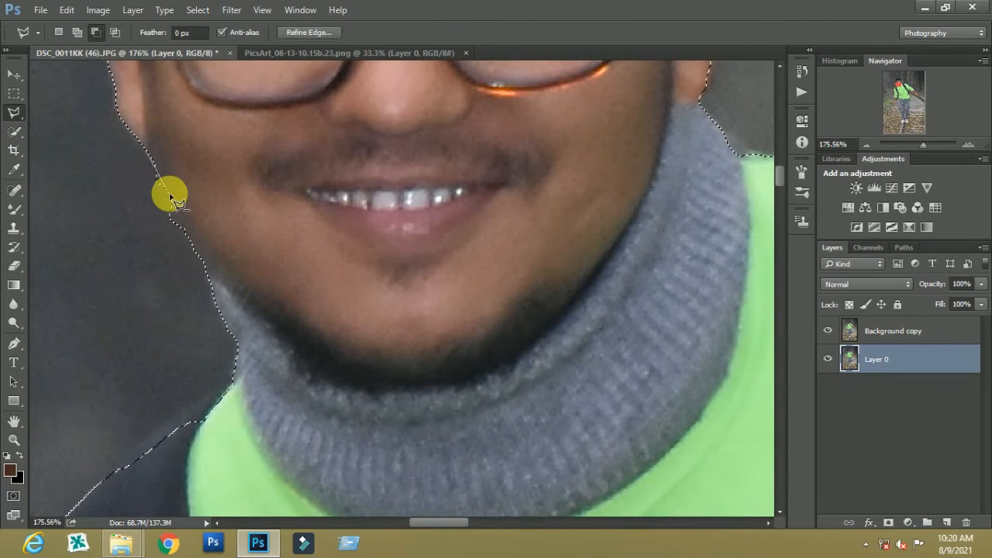
{"action": "left_click", "coordinate": [184, 228]}
{"action": "left_click", "coordinate": [152, 261]}
{"action": "left_click", "coordinate": [127, 180]}
{"action": "double_click", "coordinate": [147, 158]}
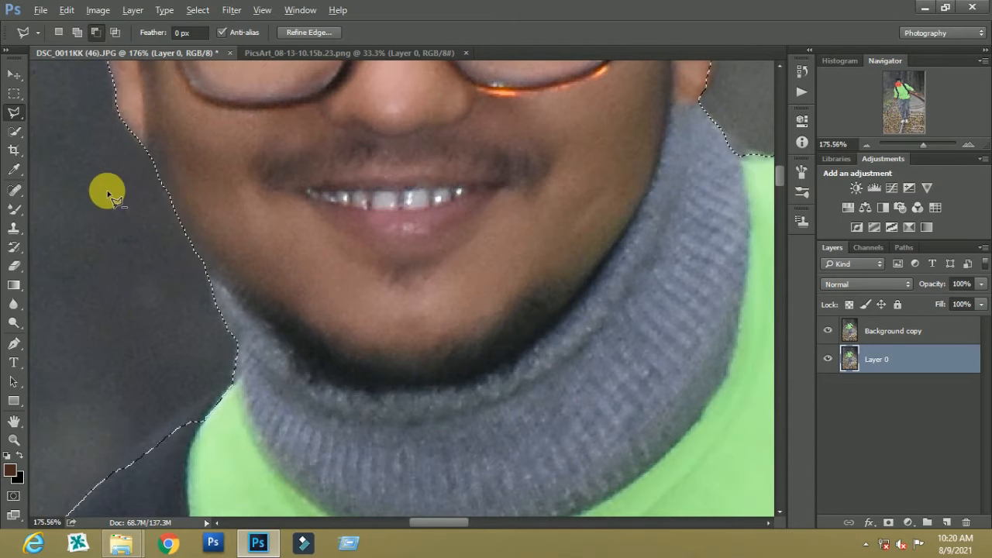
Step: Extend the selection over the outer rim of the ear on the flatter shoulder's side with Quick Selection
{"action": "scroll", "coordinate": [114, 199], "scroll_direction": "down", "scroll_amount": 4}
{"action": "scroll", "coordinate": [421, 188], "scroll_direction": "up", "scroll_amount": 3}
{"action": "left_click", "coordinate": [13, 131]}
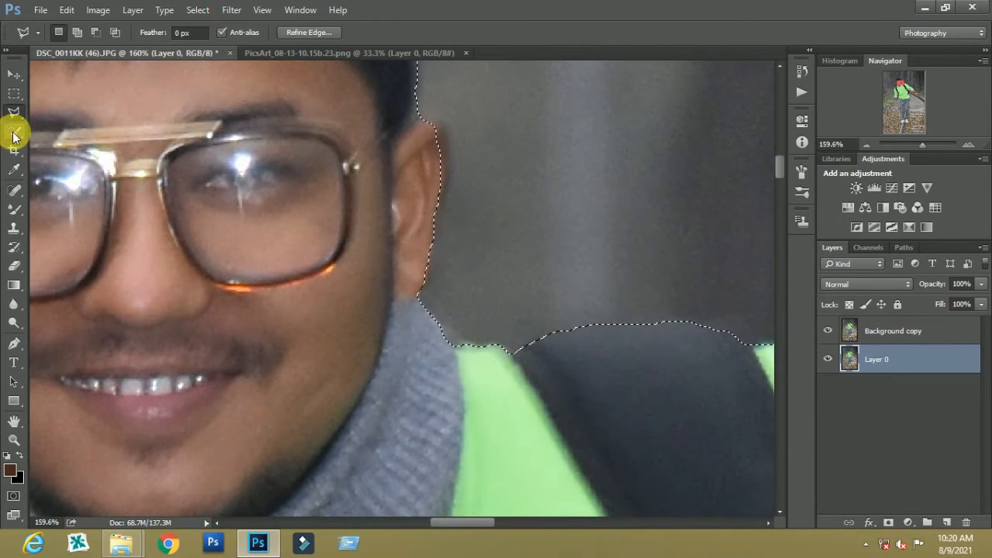
{"action": "left_click_drag", "start_coordinate": [424, 139], "coordinate": [434, 179]}
{"action": "scroll", "coordinate": [439, 223], "scroll_direction": "down", "scroll_amount": 2}
{"action": "scroll", "coordinate": [266, 202], "scroll_direction": "down", "scroll_amount": 4}
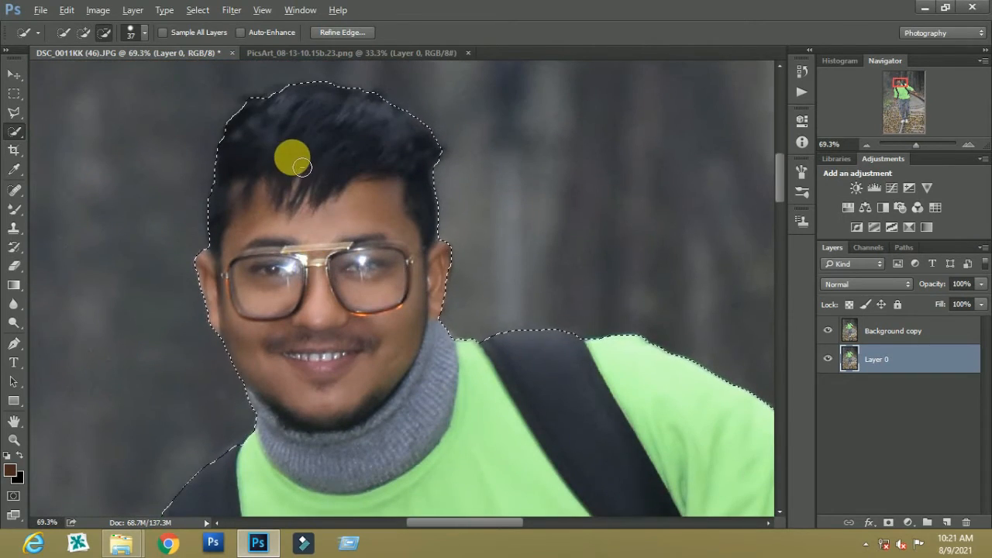
Step: Refine the selection's edge with Smooth 30, Contrast 9% and a slight feather, output as a selection
{"action": "scroll", "coordinate": [322, 164], "scroll_direction": "down", "scroll_amount": 3}
{"action": "scroll", "coordinate": [310, 193], "scroll_direction": "down", "scroll_amount": 2}
{"action": "scroll", "coordinate": [334, 155], "scroll_direction": "up", "scroll_amount": 2}
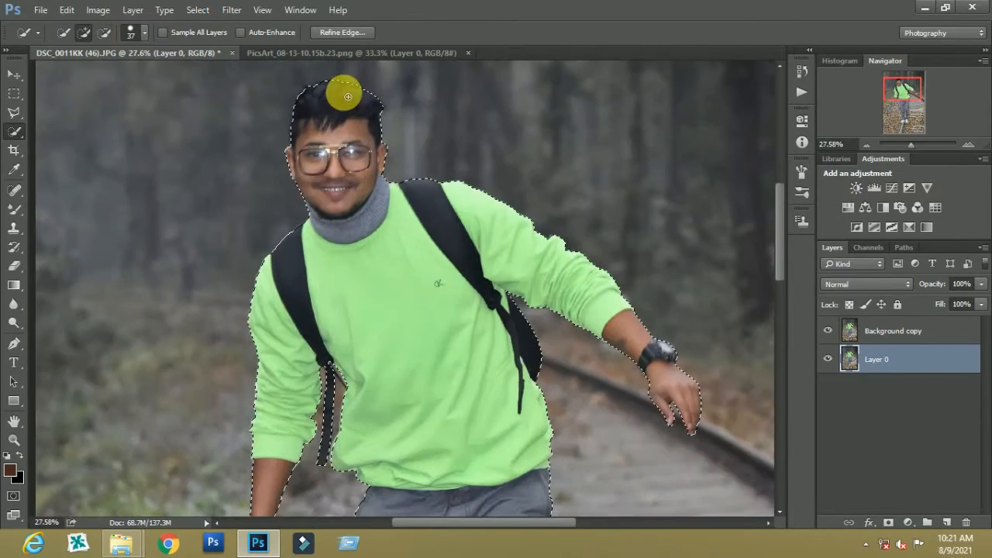
{"action": "left_click", "coordinate": [343, 32]}
{"action": "left_click_drag", "start_coordinate": [532, 45], "coordinate": [789, 49]}
{"action": "left_click_drag", "start_coordinate": [724, 218], "coordinate": [746, 219]}
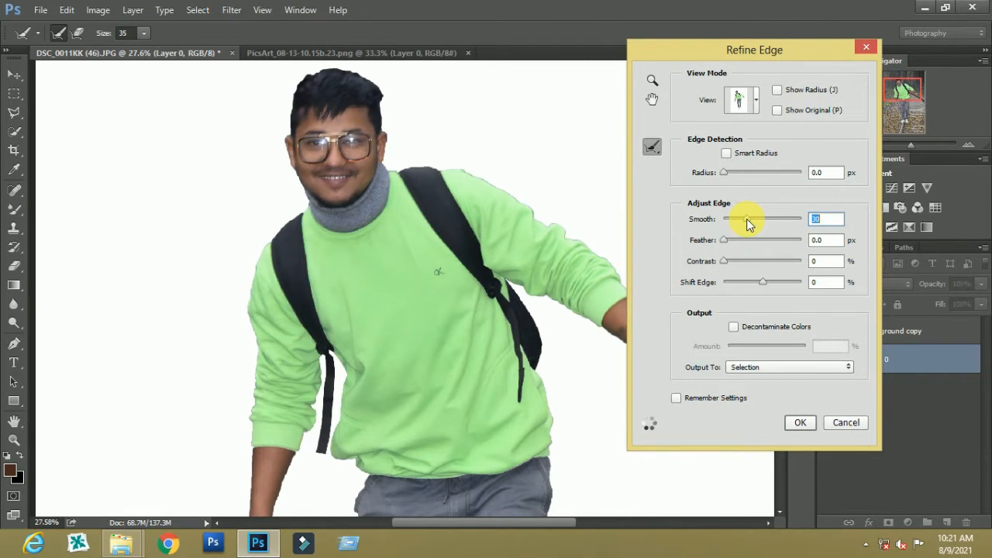
{"action": "left_click_drag", "start_coordinate": [724, 261], "coordinate": [735, 265]}
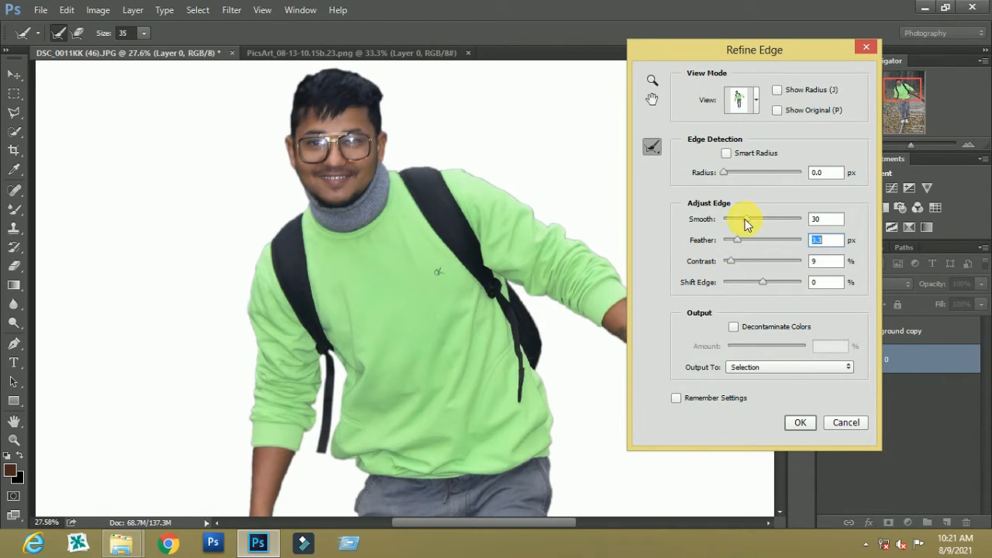
{"action": "left_click", "coordinate": [798, 424]}
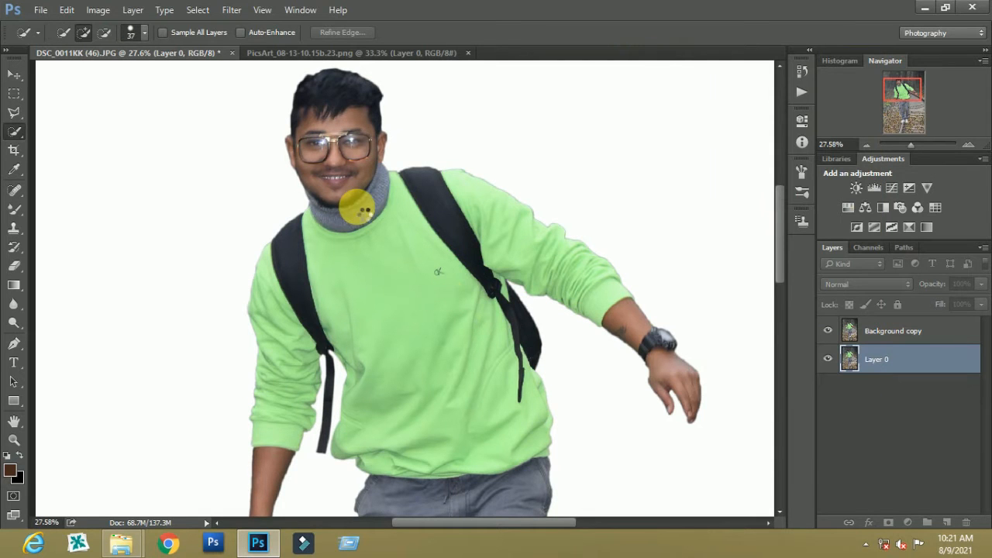
Step: Mask Layer 0 to the selected man, hide the Background copy layer and place it beneath Layer 0
{"action": "key", "text": "ctrl+0"}
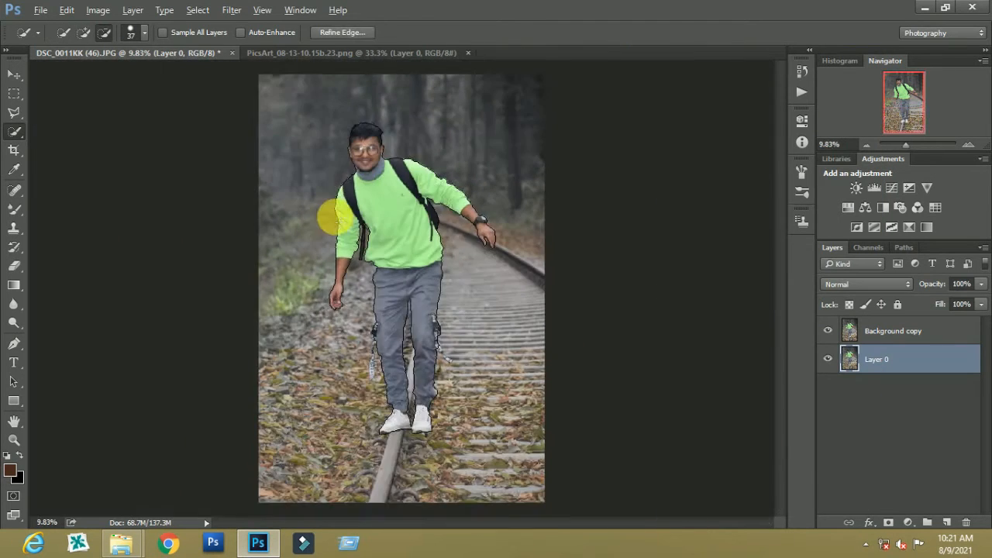
{"action": "left_click", "coordinate": [889, 522]}
{"action": "left_click", "coordinate": [828, 331]}
{"action": "left_click_drag", "start_coordinate": [853, 331], "coordinate": [882, 379]}
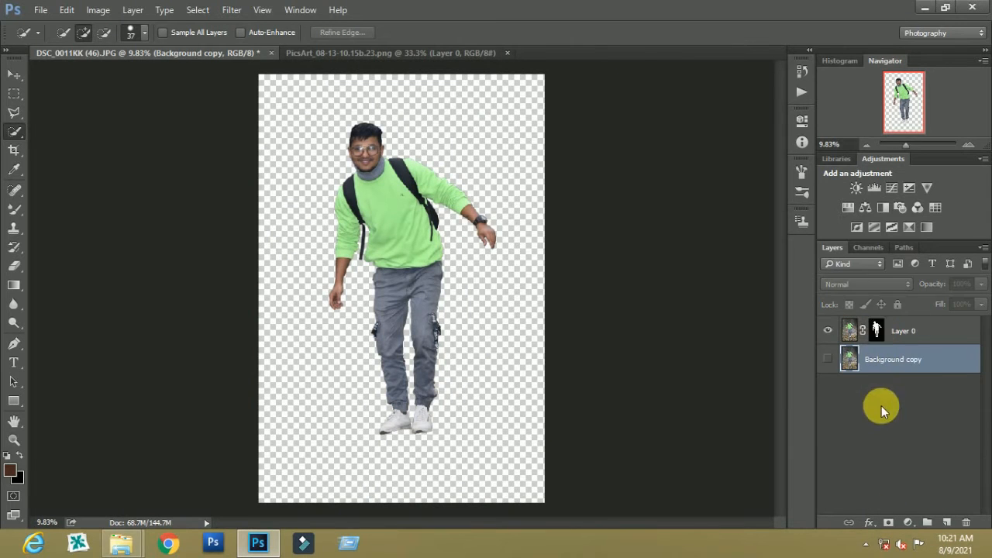
Step: Enlarge the canvas around the cut-out man with the Crop tool, leaving extra transparent space on the sides
{"action": "left_click", "coordinate": [944, 334]}
{"action": "scroll", "coordinate": [349, 155], "scroll_direction": "up", "scroll_amount": 10}
{"action": "scroll", "coordinate": [394, 141], "scroll_direction": "down", "scroll_amount": 10}
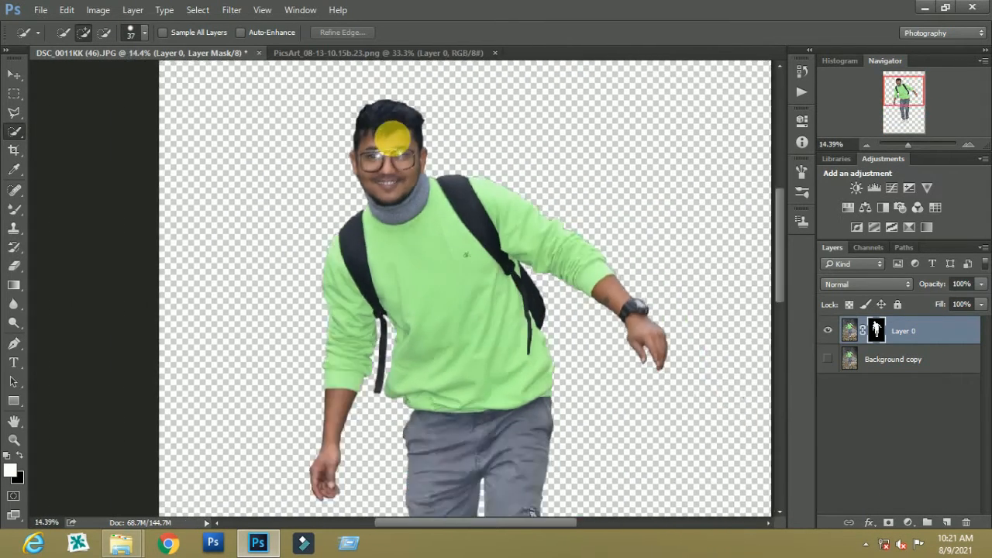
{"action": "left_click", "coordinate": [14, 150]}
{"action": "left_click_drag", "start_coordinate": [267, 97], "coordinate": [231, 67]}
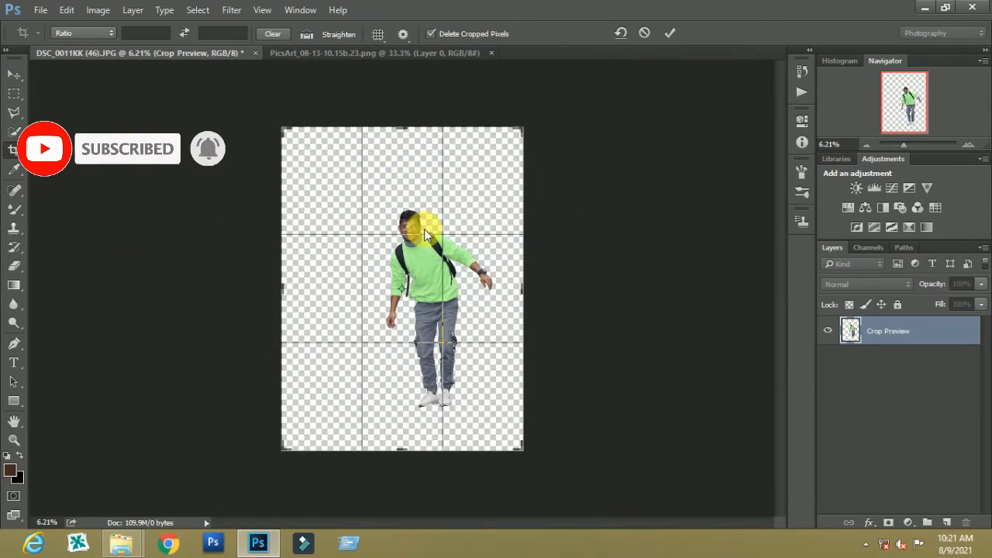
{"action": "key", "text": "Return"}
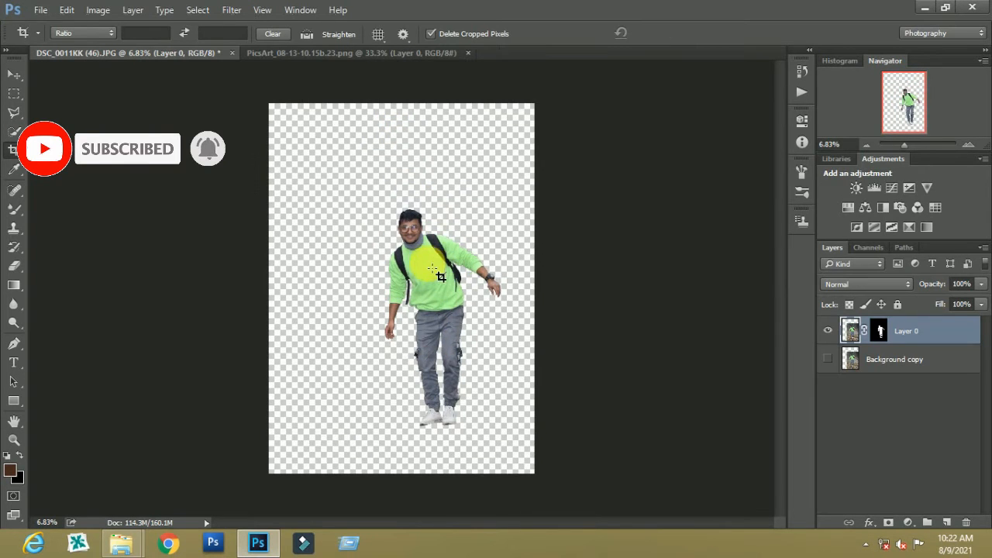
Step: Bring the Indian flag and lighthouse image in as a new layer and scale it to fill the canvas
{"action": "key", "text": "v"}
{"action": "left_click_drag", "start_coordinate": [457, 258], "coordinate": [422, 215]}
{"action": "left_click_drag", "start_coordinate": [440, 249], "coordinate": [535, 473]}
{"action": "key", "text": "Return"}
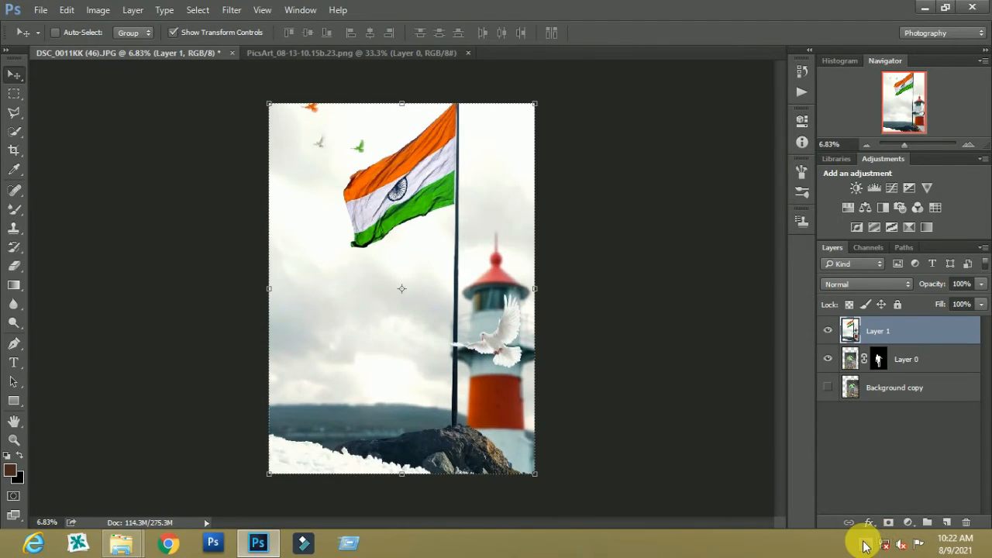
{"action": "right_click", "coordinate": [865, 546]}
{"action": "left_click", "coordinate": [800, 535]}
{"action": "left_click", "coordinate": [865, 545]}
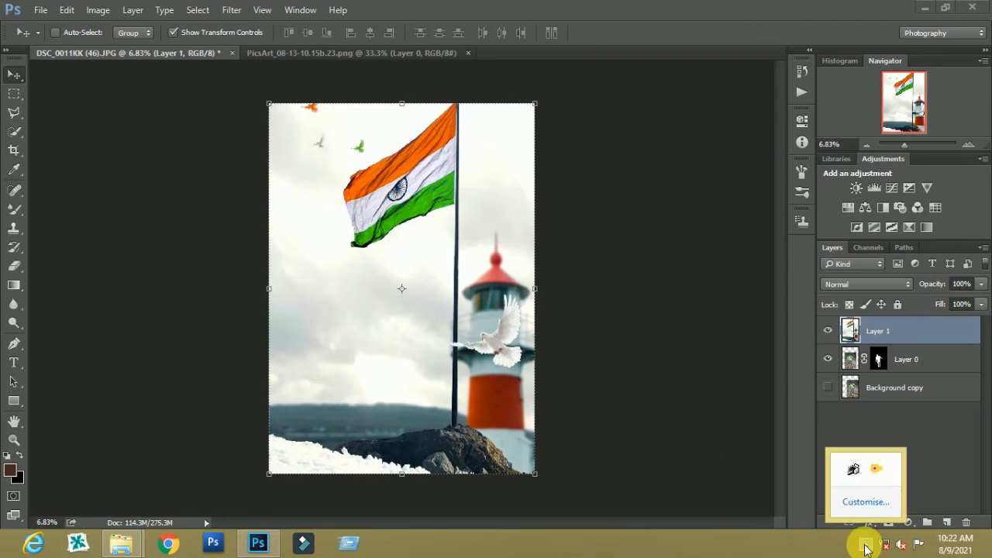
{"action": "left_click", "coordinate": [865, 545]}
Step: Place the flag background layer beneath the man's layer and position the man above the rock
{"action": "left_click_drag", "start_coordinate": [873, 331], "coordinate": [880, 369]}
{"action": "left_click", "coordinate": [900, 330]}
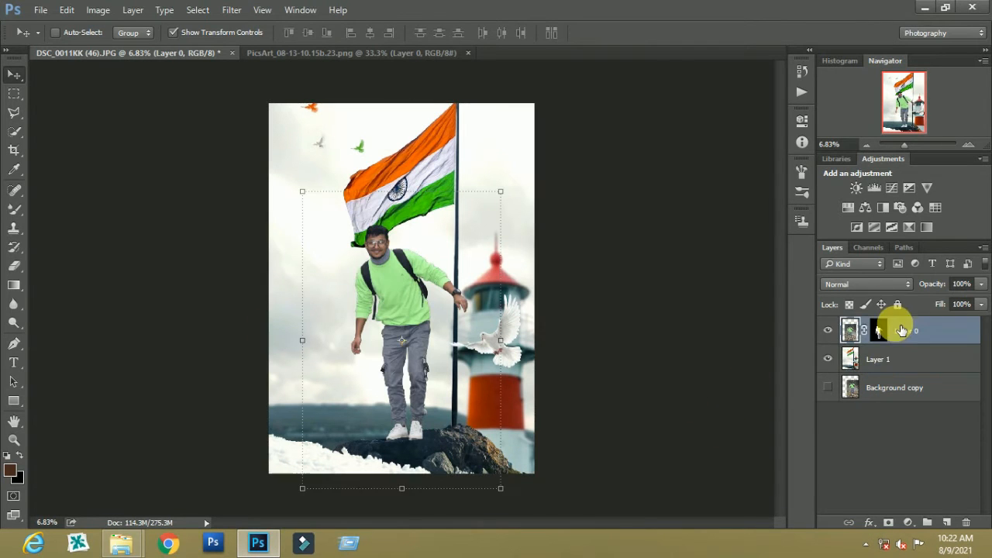
{"action": "scroll", "coordinate": [328, 316], "scroll_direction": "up", "scroll_amount": 2}
{"action": "left_click_drag", "start_coordinate": [458, 354], "coordinate": [473, 390]}
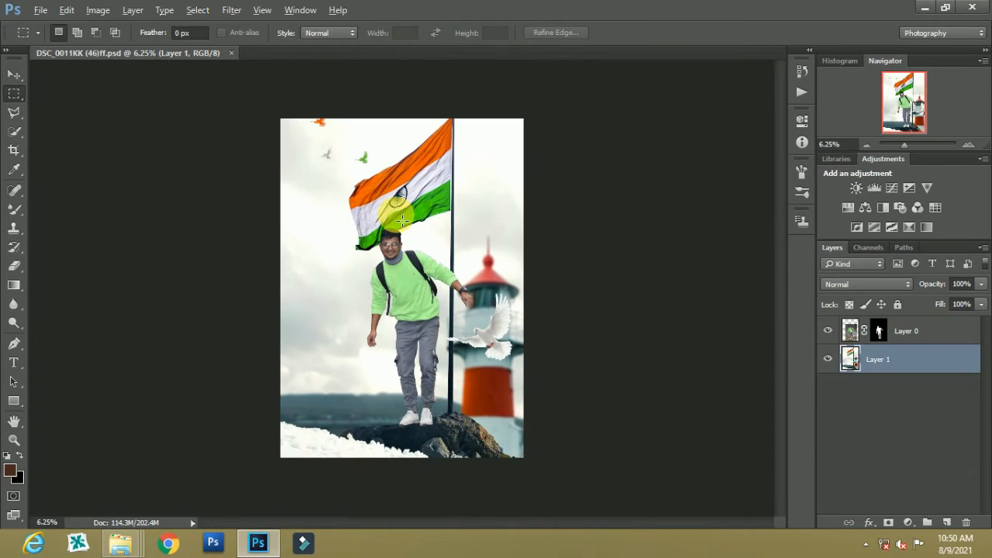
Step: Enlarge the canvas of the composite evenly on all sides with the Crop tool
{"action": "scroll", "coordinate": [402, 221], "scroll_direction": "down", "scroll_amount": 1}
{"action": "scroll", "coordinate": [403, 221], "scroll_direction": "up", "scroll_amount": 2}
{"action": "scroll", "coordinate": [402, 221], "scroll_direction": "down", "scroll_amount": 1}
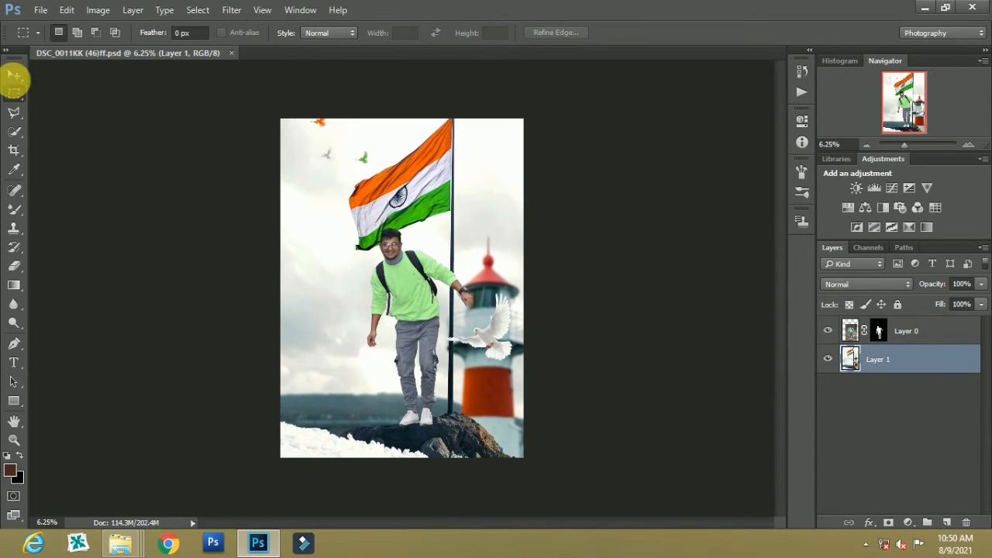
{"action": "key", "text": "c"}
{"action": "left_click_drag", "start_coordinate": [525, 462], "coordinate": [539, 489]}
Step: Stretch the flag background on Layer 1 to fill the enlarged canvas and apply the transform
{"action": "left_click", "coordinate": [926, 333]}
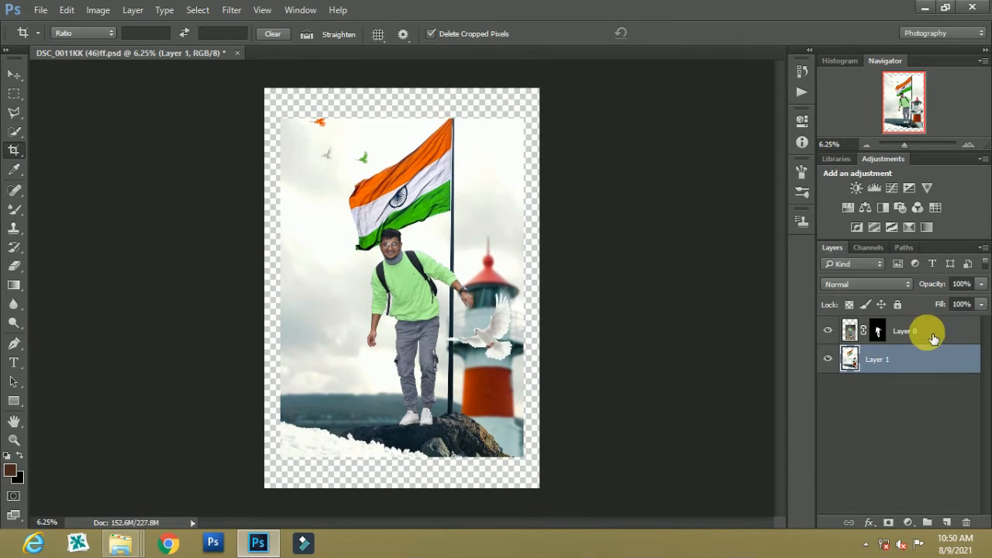
{"action": "left_click", "coordinate": [892, 359]}
{"action": "left_click", "coordinate": [13, 75]}
{"action": "left_click_drag", "start_coordinate": [333, 157], "coordinate": [318, 133]}
{"action": "left_click_drag", "start_coordinate": [508, 426], "coordinate": [540, 488]}
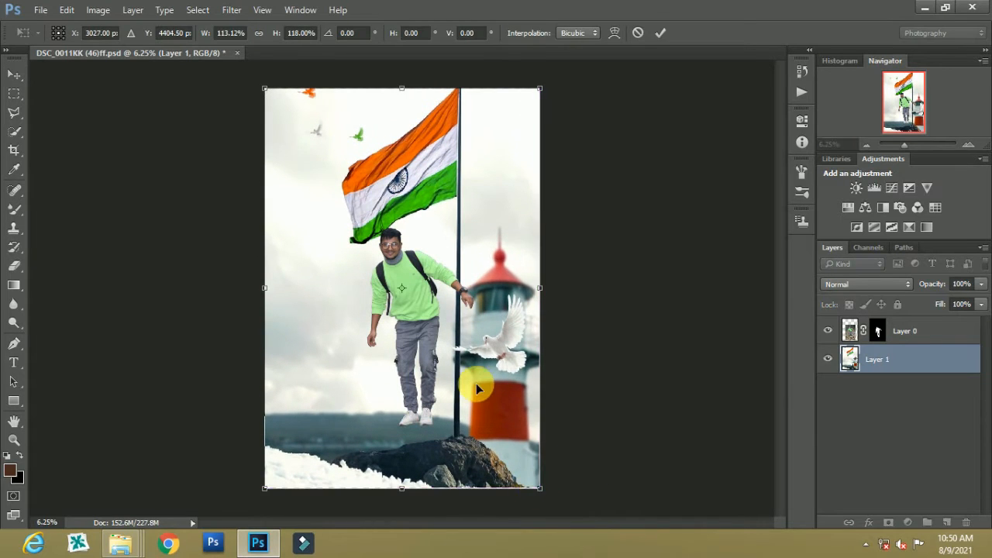
{"action": "left_click", "coordinate": [930, 360]}
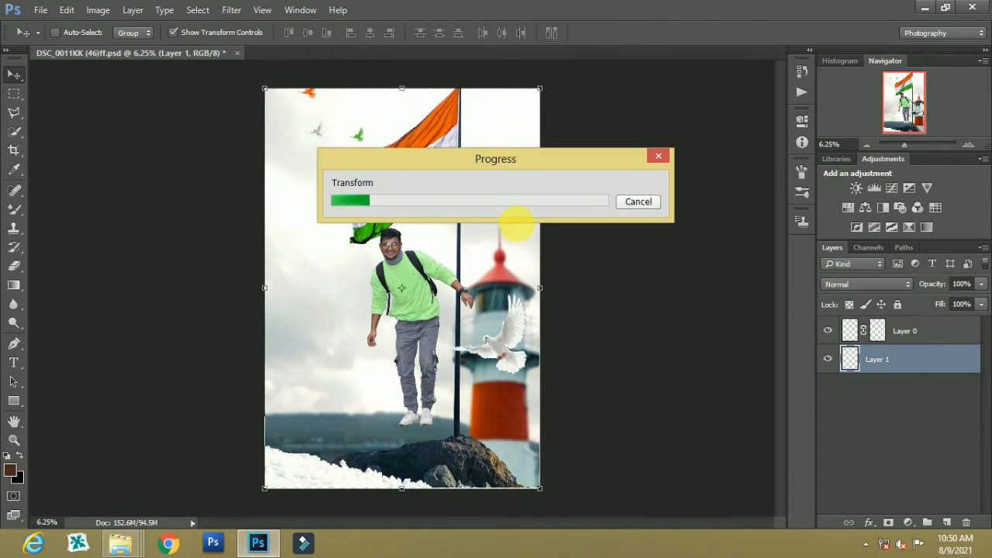
Step: Move the man down so his shoes rest on the rock and rotate him by about -1.16°
{"action": "left_click", "coordinate": [928, 335]}
{"action": "scroll", "coordinate": [445, 372], "scroll_direction": "up", "scroll_amount": 3}
{"action": "left_click_drag", "start_coordinate": [466, 339], "coordinate": [468, 365]}
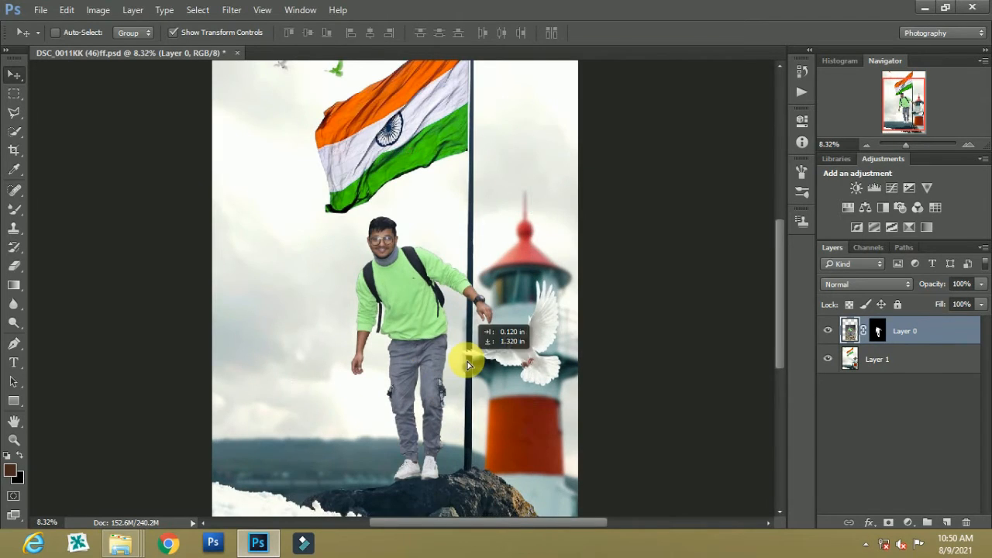
{"action": "key", "text": "ctrl+t"}
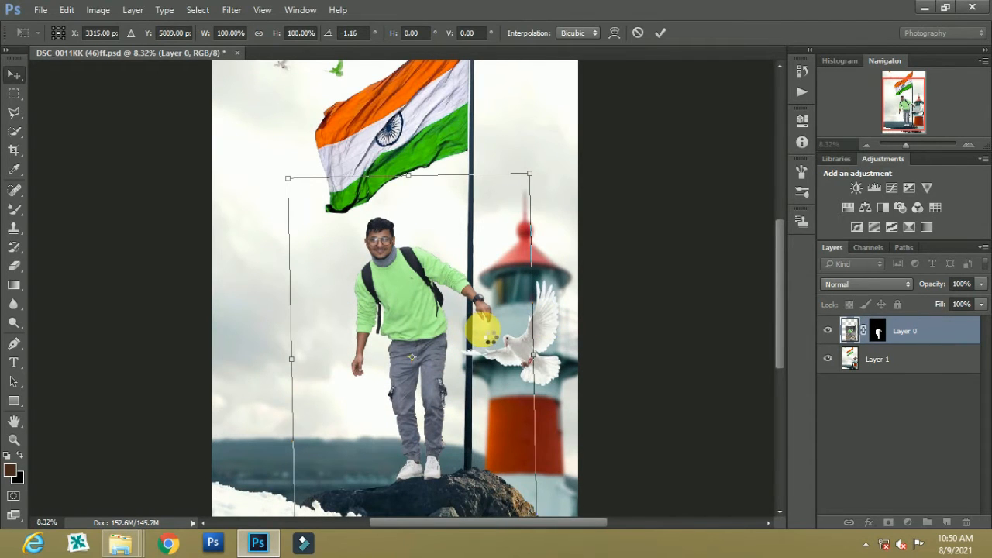
{"action": "key", "text": "Return"}
{"action": "scroll", "coordinate": [478, 352], "scroll_direction": "down", "scroll_amount": 3}
{"action": "left_click_drag", "start_coordinate": [459, 363], "coordinate": [475, 385]}
{"action": "scroll", "coordinate": [453, 374], "scroll_direction": "up", "scroll_amount": 10}
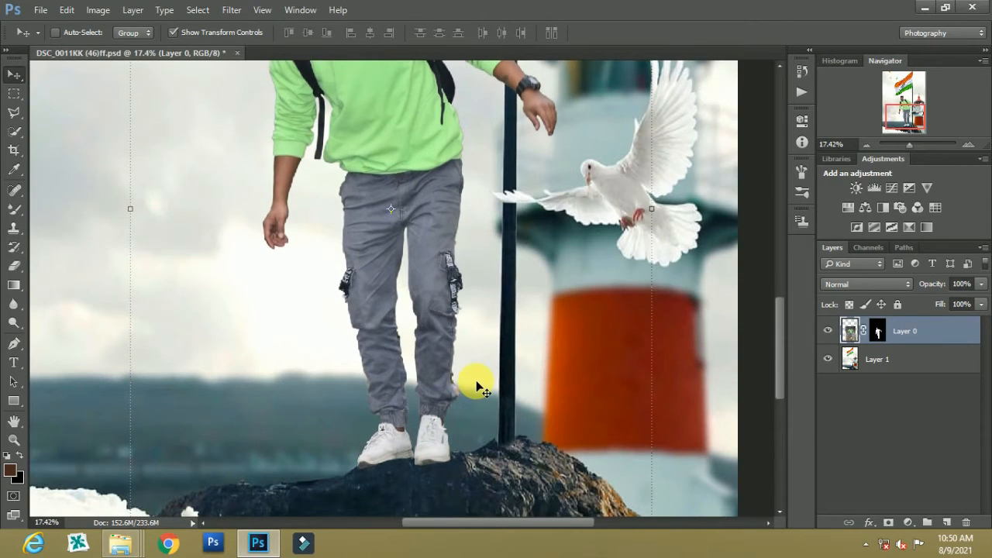
Step: Apply the layer mask on Layer 0 permanently
{"action": "left_click", "coordinate": [14, 99]}
{"action": "scroll", "coordinate": [361, 210], "scroll_direction": "down", "scroll_amount": 2}
{"action": "scroll", "coordinate": [369, 150], "scroll_direction": "up", "scroll_amount": 5}
{"action": "right_click", "coordinate": [877, 331]}
{"action": "left_click", "coordinate": [905, 383]}
Step: Clean the Mixer Brush and smooth the forehead skin above the glasses with the 55 px brush
{"action": "scroll", "coordinate": [379, 261], "scroll_direction": "up", "scroll_amount": 2}
{"action": "left_click", "coordinate": [14, 209]}
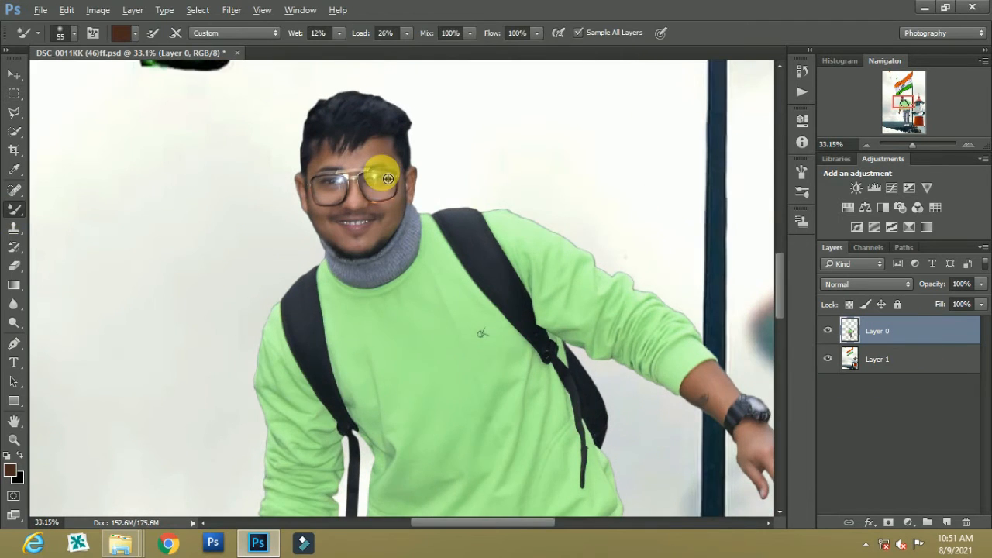
{"action": "scroll", "coordinate": [381, 172], "scroll_direction": "up", "scroll_amount": 4}
{"action": "left_click", "coordinate": [137, 37]}
{"action": "left_click", "coordinate": [148, 69]}
{"action": "scroll", "coordinate": [365, 156], "scroll_direction": "up", "scroll_amount": 2}
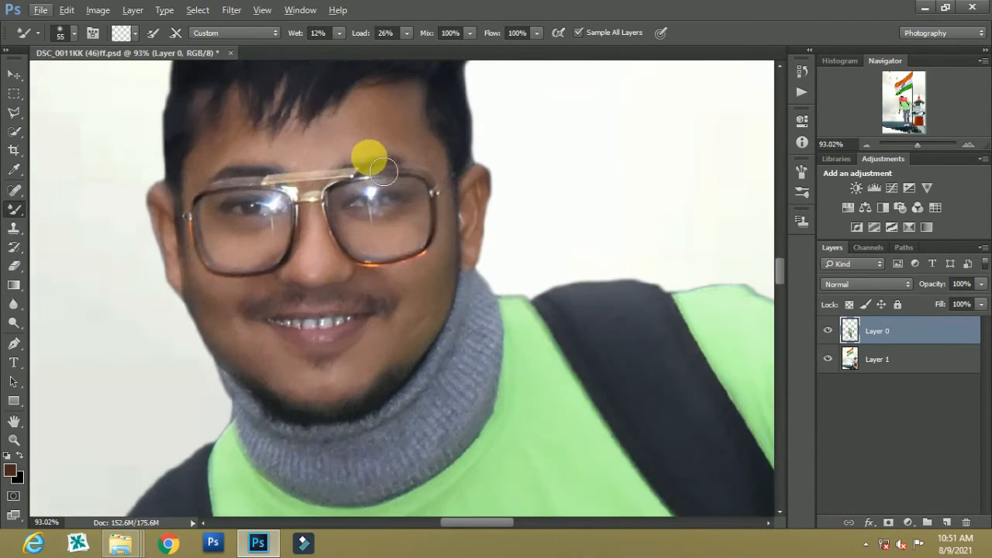
{"action": "mouse_move", "coordinate": [419, 148]}
{"action": "left_mouse_down"}
{"action": "mouse_move", "coordinate": [397, 136]}
{"action": "mouse_move", "coordinate": [399, 120]}
{"action": "mouse_move", "coordinate": [269, 157]}
{"action": "left_mouse_up"}
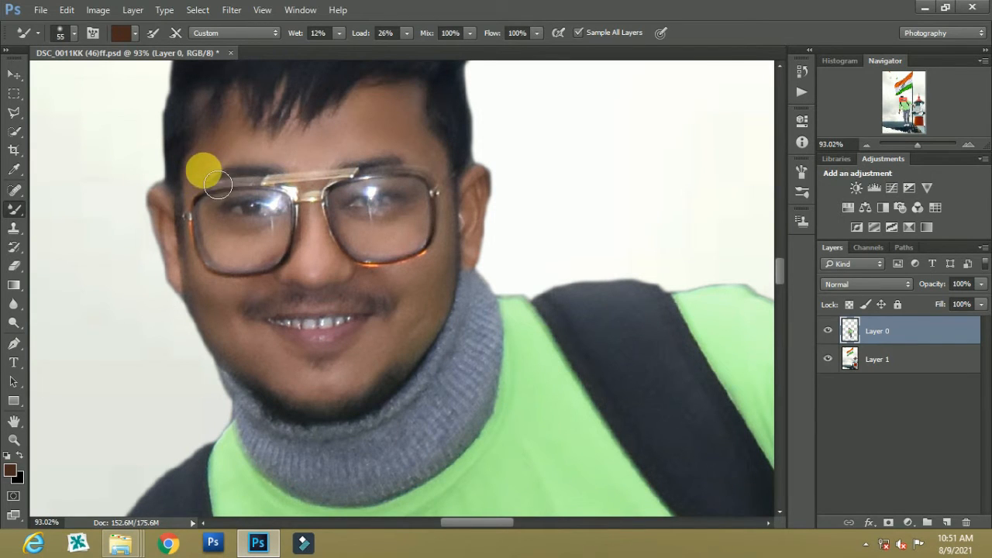
Step: Reduce the Mixer Brush to 34 px and smooth the skin on the cheek and around the glasses
{"action": "scroll", "coordinate": [425, 230], "scroll_direction": "up", "scroll_amount": 2}
{"action": "left_click", "coordinate": [390, 179]}
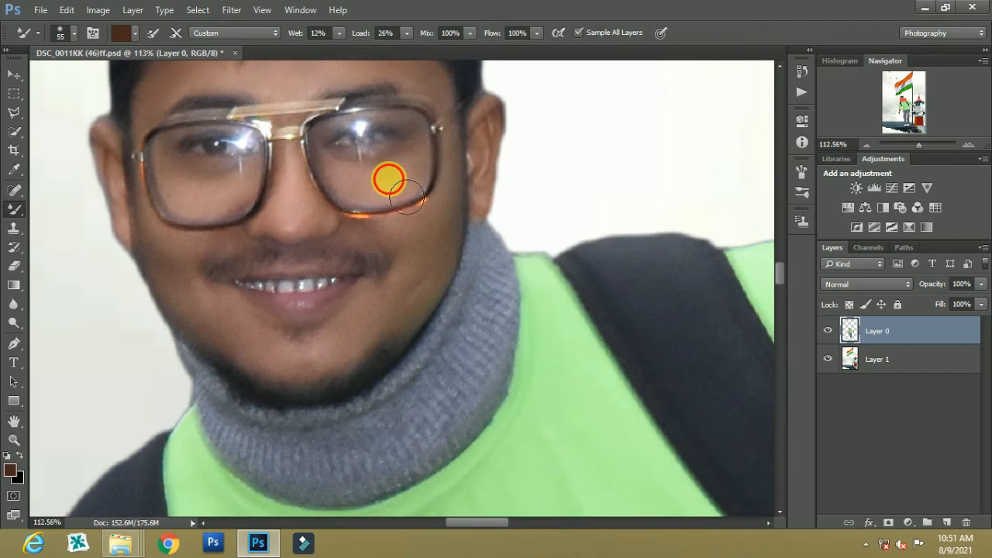
{"action": "right_click", "coordinate": [415, 248]}
{"action": "left_click_drag", "start_coordinate": [520, 287], "coordinate": [512, 287]}
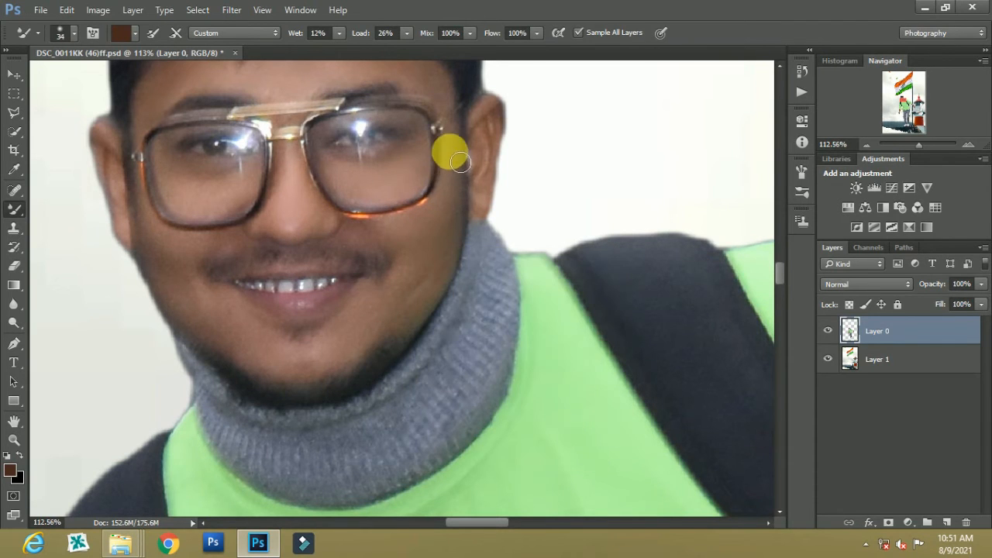
{"action": "scroll", "coordinate": [434, 220], "scroll_direction": "up", "scroll_amount": 2}
{"action": "left_click", "coordinate": [401, 228]}
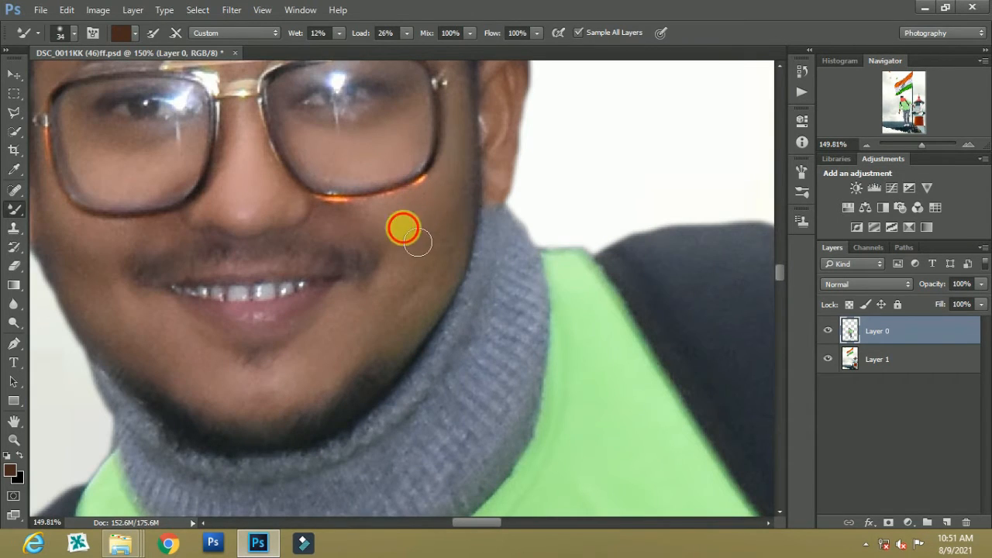
{"action": "left_click", "coordinate": [414, 290]}
{"action": "left_click", "coordinate": [399, 246]}
{"action": "left_click", "coordinate": [116, 171]}
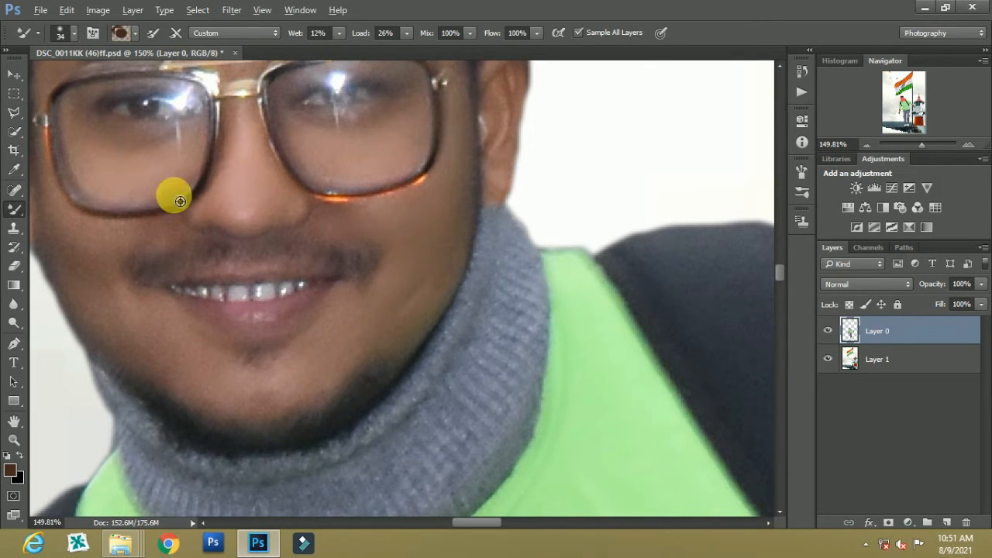
Step: Set the Mixer Brush to 41 px and smooth the skin on the lower cheeks, around the mouth, and along the chin and jaw
{"action": "scroll", "coordinate": [173, 195], "scroll_direction": "up", "scroll_amount": 1}
{"action": "left_click", "coordinate": [215, 318]}
{"action": "right_click", "coordinate": [266, 337]}
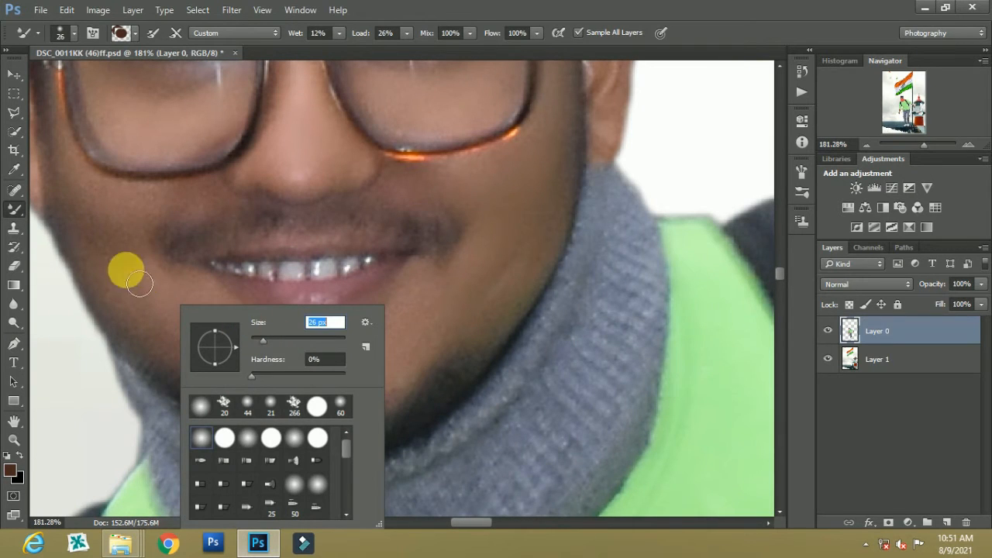
{"action": "key", "text": "Return"}
{"action": "left_click", "coordinate": [219, 325]}
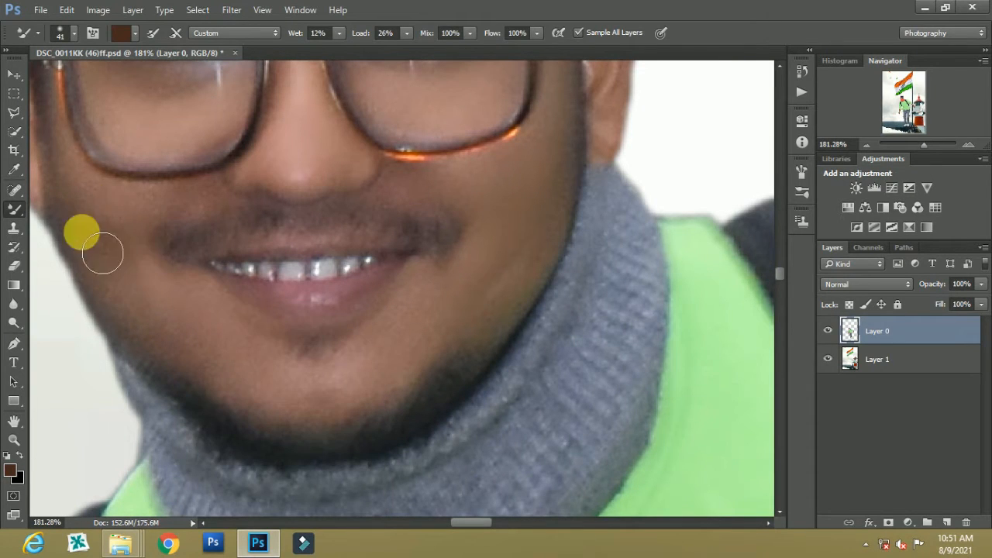
{"action": "left_click", "coordinate": [248, 355]}
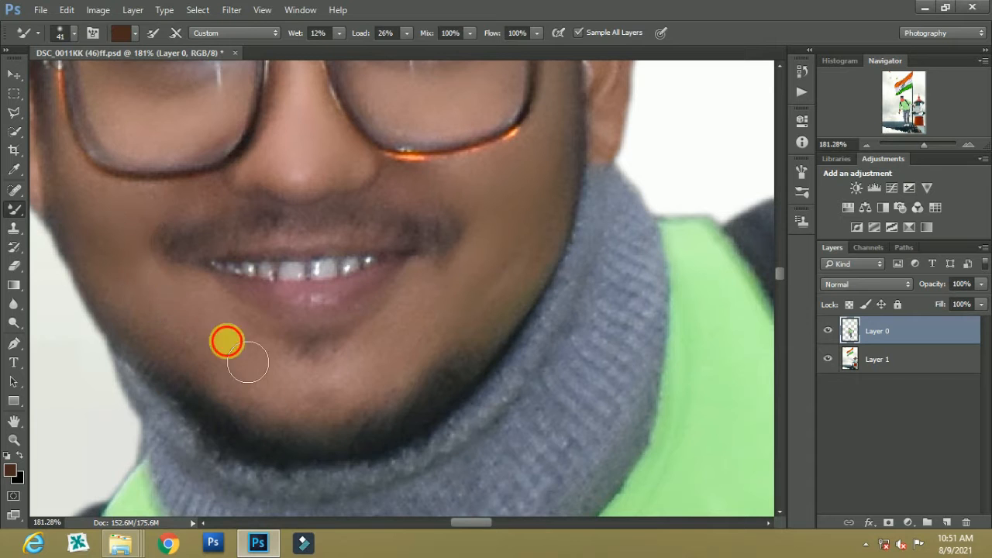
{"action": "scroll", "coordinate": [318, 372], "scroll_direction": "down", "scroll_amount": 5}
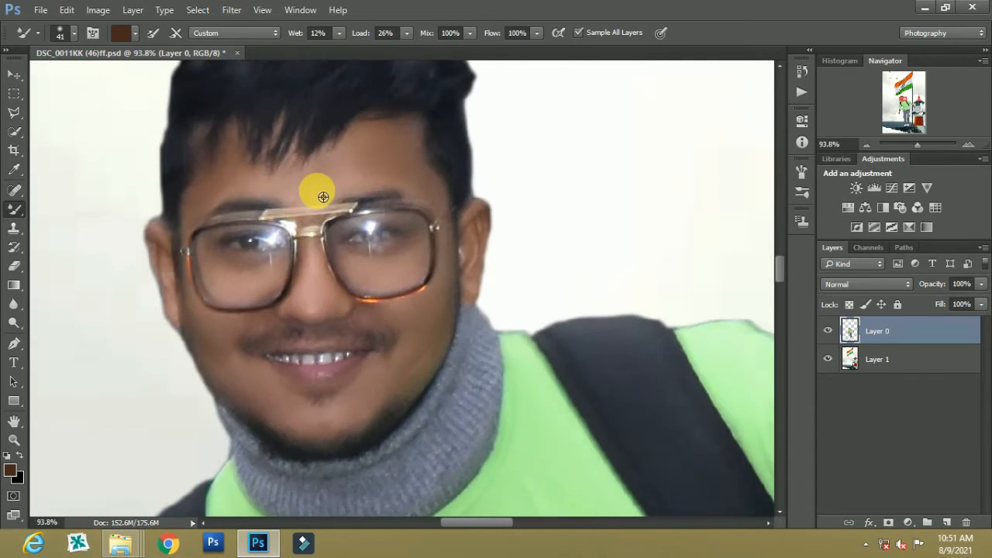
{"action": "scroll", "coordinate": [388, 333], "scroll_direction": "down", "scroll_amount": 2}
{"action": "scroll", "coordinate": [388, 333], "scroll_direction": "down", "scroll_amount": 2}
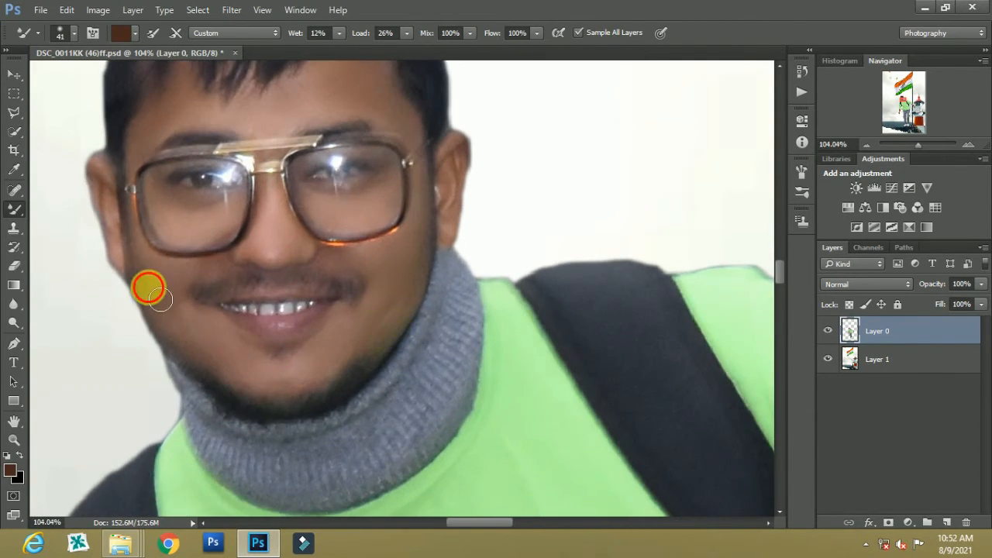
{"action": "left_click", "coordinate": [417, 273]}
{"action": "scroll", "coordinate": [349, 326], "scroll_direction": "down", "scroll_amount": 1}
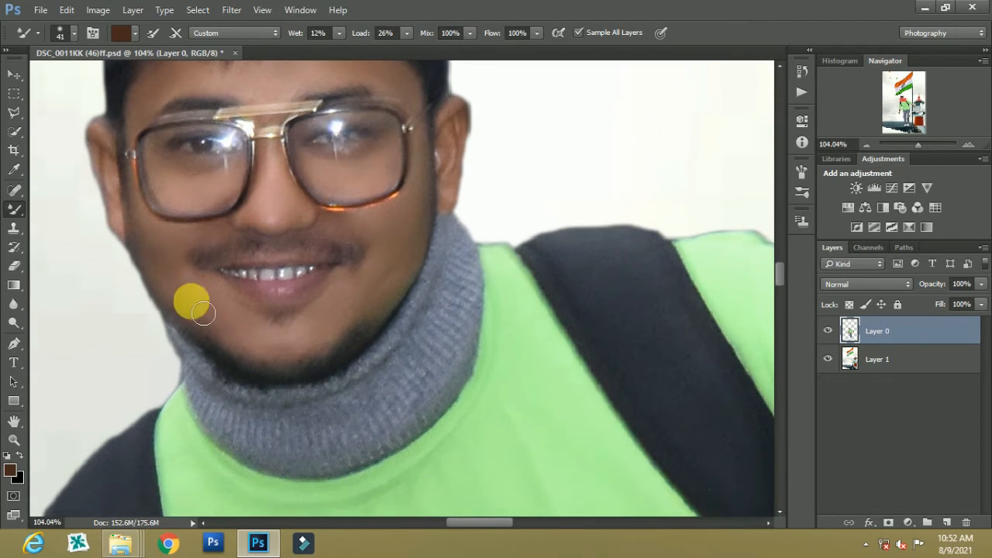
Step: Enlarge the Mixer Brush to 108 px and smooth the skin of the man's hanging forearm and wrist beside the trousers
{"action": "scroll", "coordinate": [162, 245], "scroll_direction": "down", "scroll_amount": 4}
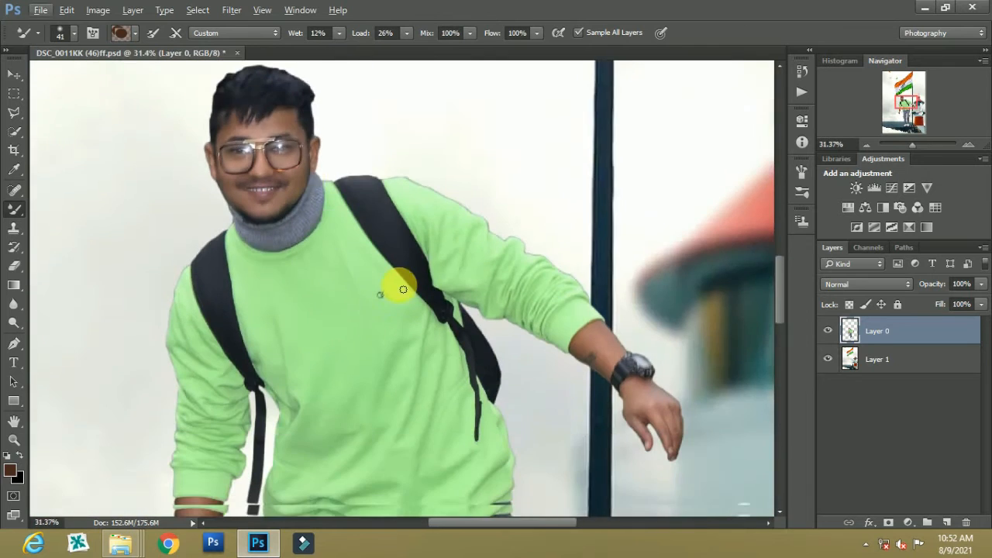
{"action": "scroll", "coordinate": [155, 496], "scroll_direction": "down", "scroll_amount": 3}
{"action": "scroll", "coordinate": [208, 351], "scroll_direction": "up", "scroll_amount": 2}
{"action": "right_click", "coordinate": [208, 350]}
{"action": "left_click_drag", "start_coordinate": [325, 337], "coordinate": [336, 336]}
{"action": "key", "text": "Return"}
{"action": "left_click", "coordinate": [222, 204], "text": "alt"}
{"action": "left_click_drag", "start_coordinate": [199, 304], "coordinate": [204, 373]}
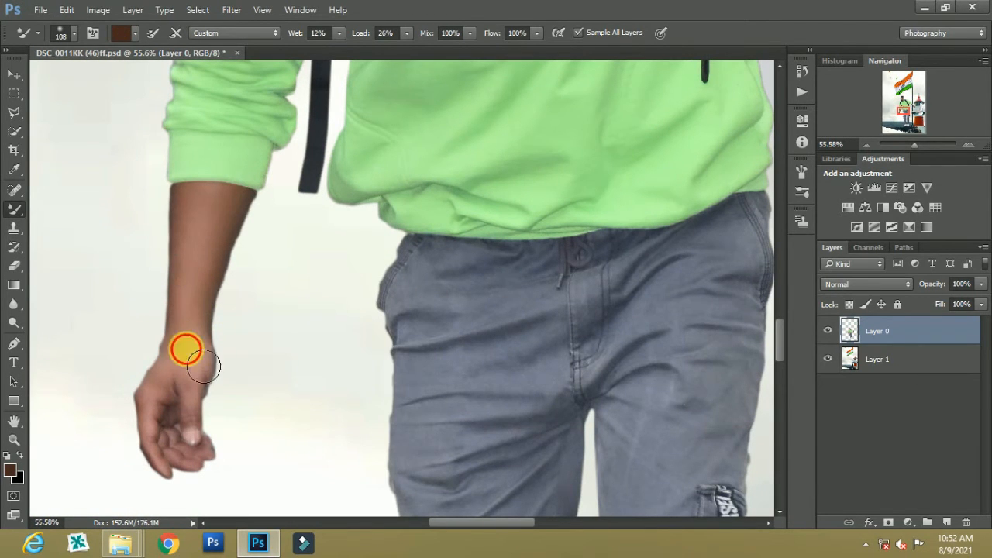
Step: Smooth the skin on the outstretched forearm and the back of the hand around the watch with the 108 px Mixer Brush
{"action": "scroll", "coordinate": [465, 317], "scroll_direction": "down", "scroll_amount": 3}
{"action": "scroll", "coordinate": [576, 227], "scroll_direction": "up", "scroll_amount": 4}
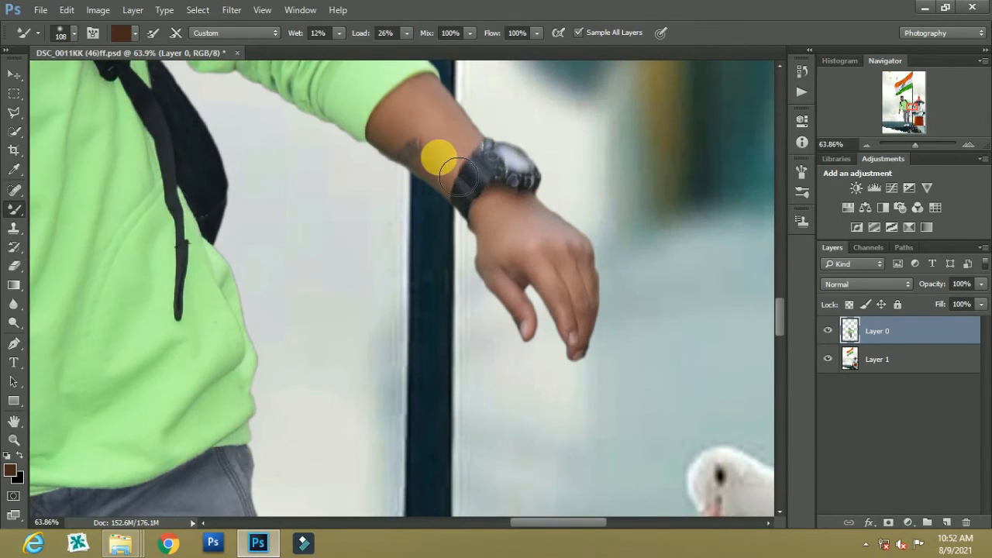
{"action": "left_click", "coordinate": [572, 262]}
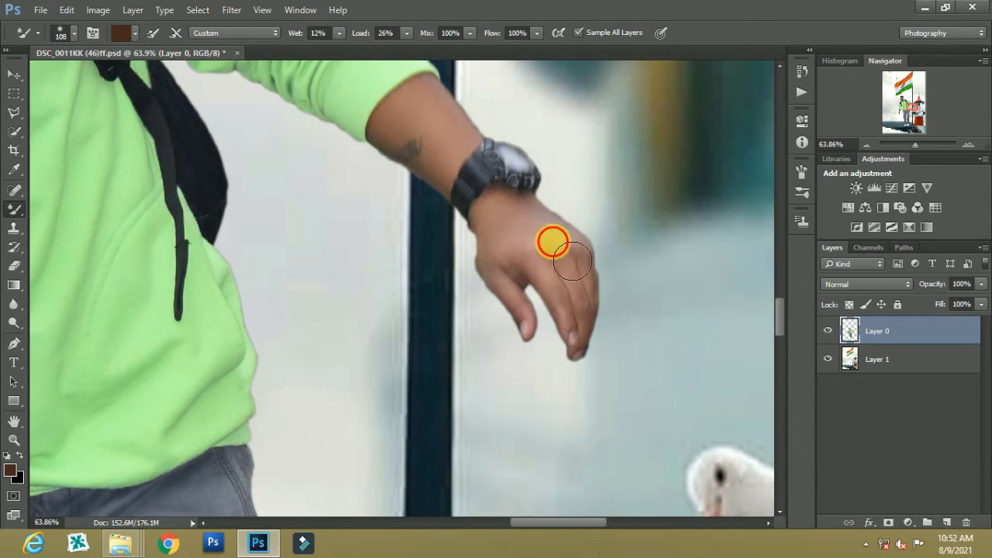
{"action": "scroll", "coordinate": [572, 262], "scroll_direction": "down", "scroll_amount": 5}
{"action": "left_click_drag", "start_coordinate": [441, 523], "coordinate": [455, 522]}
{"action": "scroll", "coordinate": [367, 138], "scroll_direction": "up", "scroll_amount": 4}
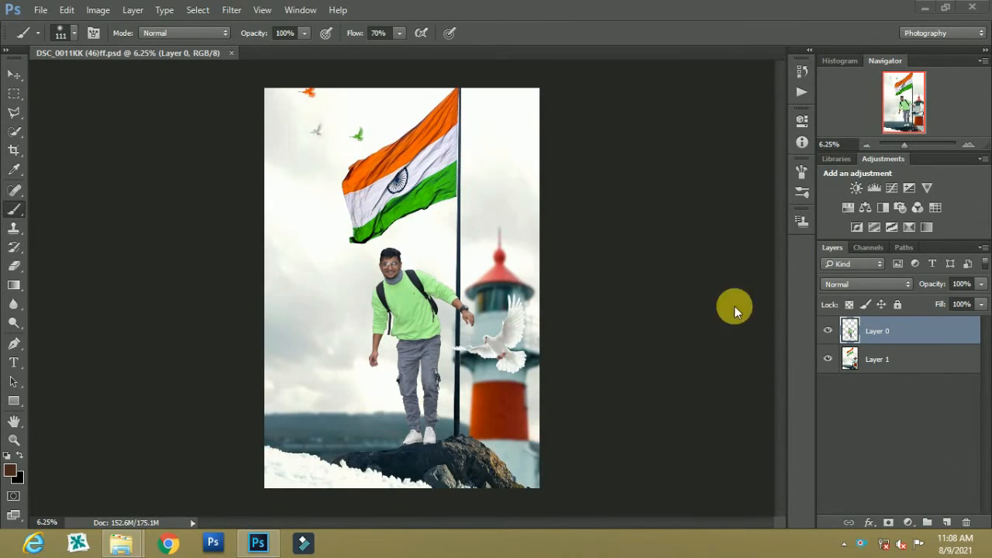
Step: In a Camera Raw filter on Layer 0, set Exposure +0.45, Contrast +7, Highlights -31, Shadows -13, Whites +16 and Vibrance +45
{"action": "scroll", "coordinate": [434, 298], "scroll_direction": "up", "scroll_amount": 3}
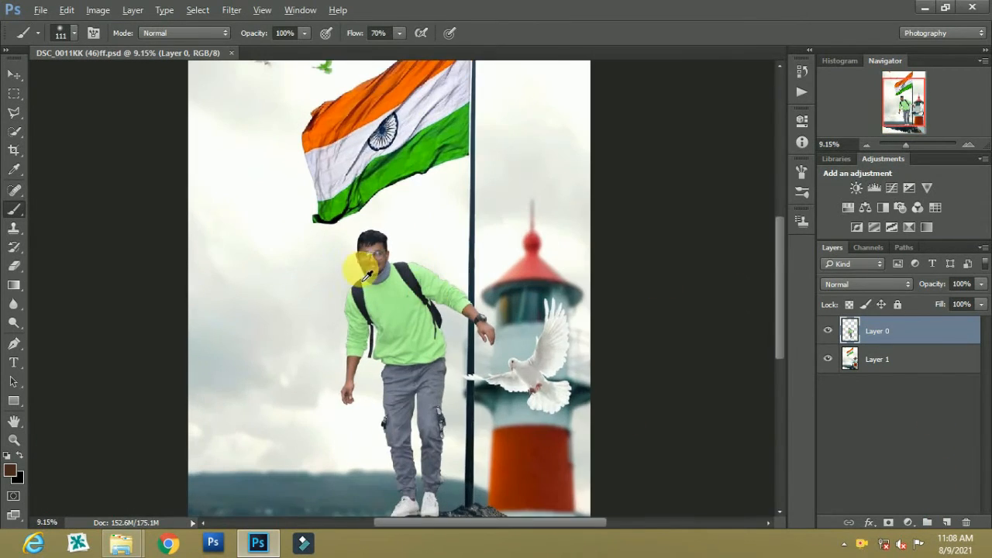
{"action": "left_click", "coordinate": [242, 16]}
{"action": "left_click", "coordinate": [661, 287]}
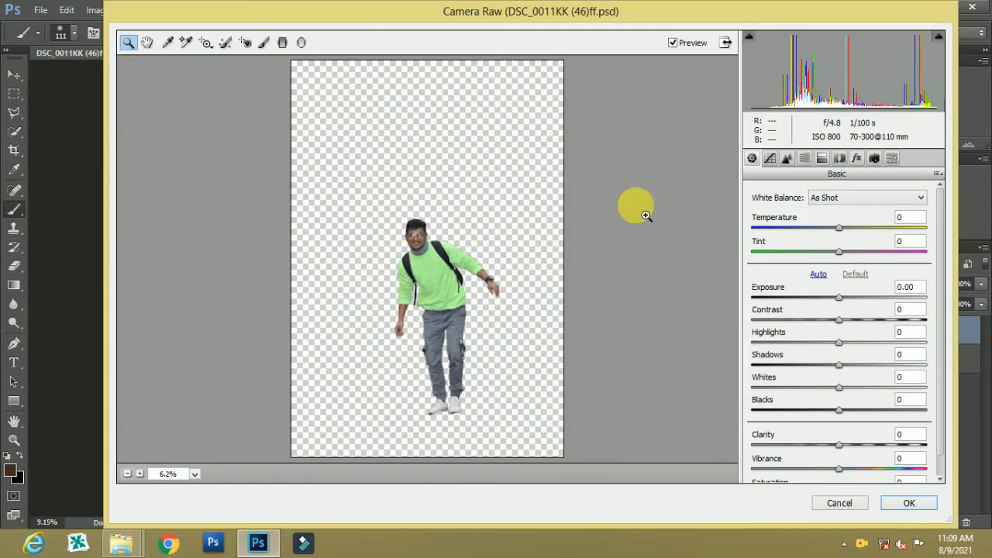
{"action": "left_click", "coordinate": [432, 272]}
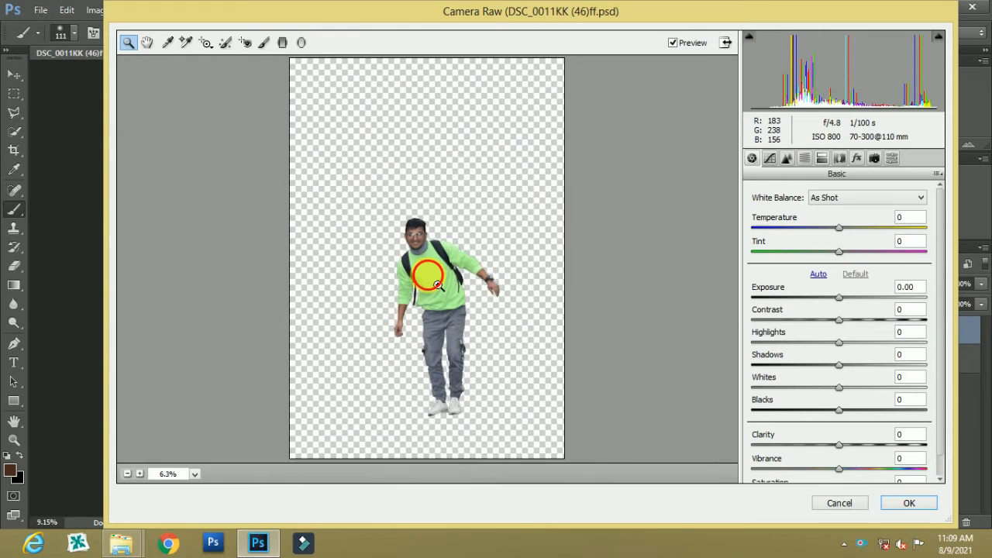
{"action": "left_click", "coordinate": [847, 297]}
{"action": "left_click", "coordinate": [847, 320]}
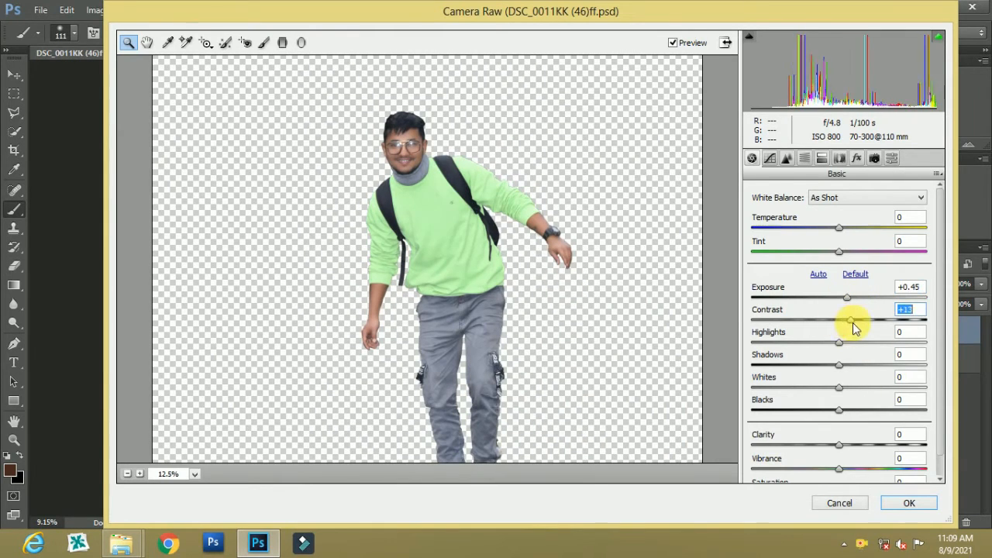
{"action": "left_click_drag", "start_coordinate": [840, 342], "coordinate": [812, 342]}
{"action": "mouse_move", "coordinate": [854, 373]}
{"action": "left_mouse_down"}
{"action": "mouse_move", "coordinate": [835, 379]}
{"action": "mouse_move", "coordinate": [854, 393]}
{"action": "left_mouse_up"}
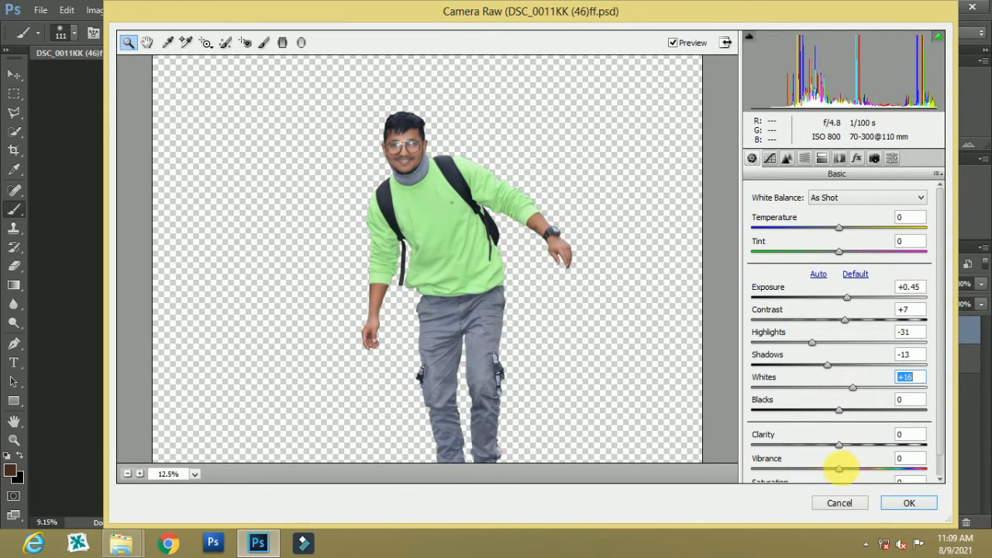
{"action": "left_click_drag", "start_coordinate": [838, 469], "coordinate": [881, 477]}
Step: Set the HSL saturation to +10 for Reds, -12 for Oranges and +77 for Greens
{"action": "left_click", "coordinate": [805, 158]}
{"action": "left_click", "coordinate": [792, 213]}
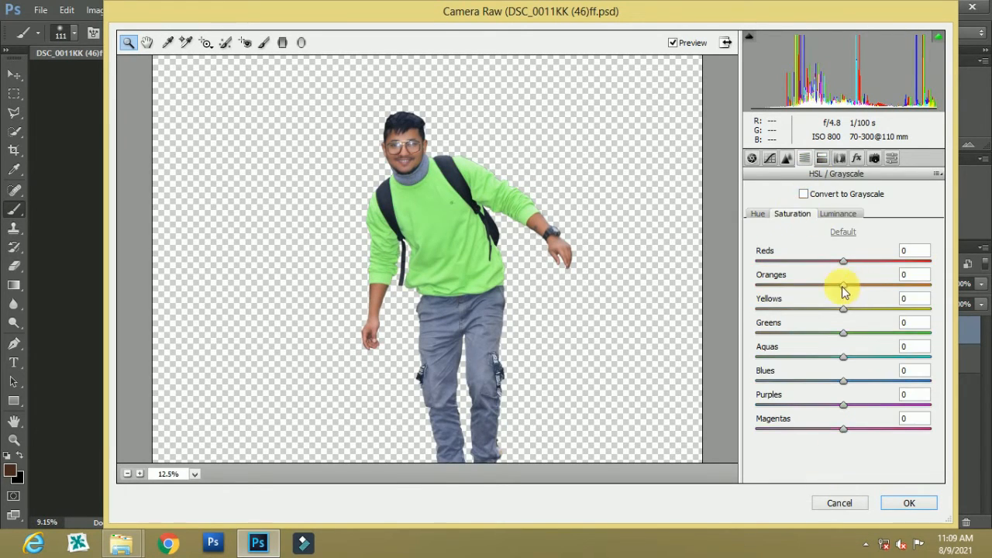
{"action": "left_click", "coordinate": [434, 217]}
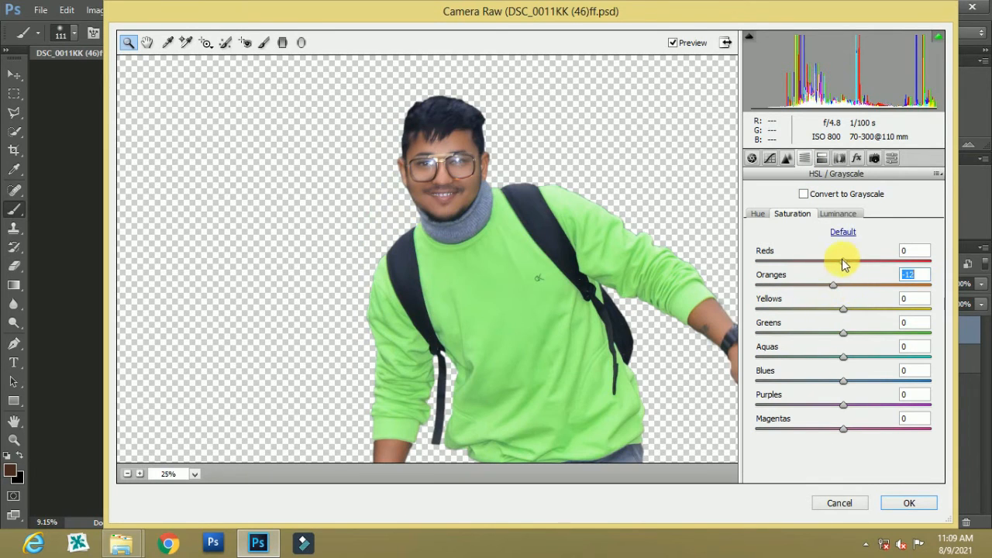
{"action": "left_click_drag", "start_coordinate": [844, 332], "coordinate": [912, 338]}
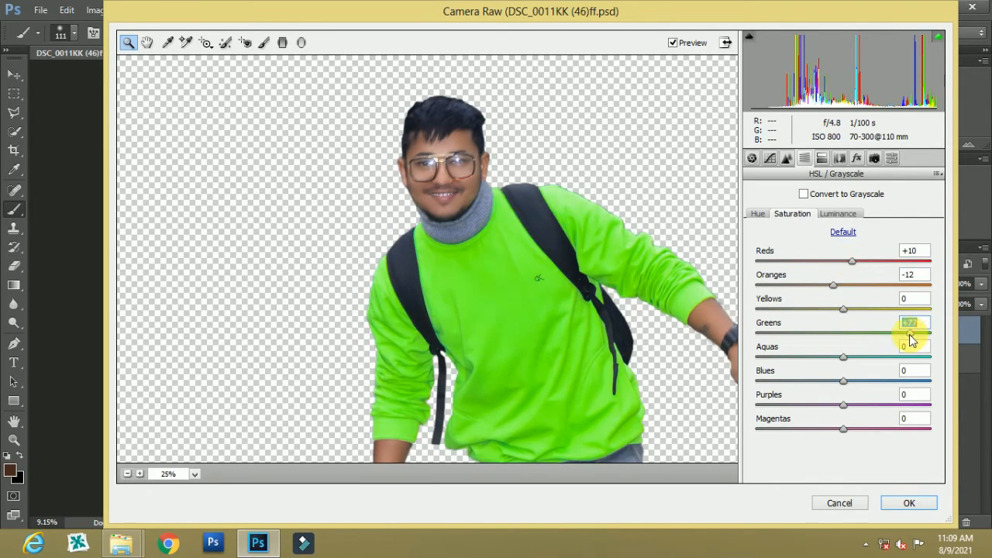
Step: Shift the Greens hue to +30 and raise the Oranges luminance to +28
{"action": "left_click", "coordinate": [759, 214]}
{"action": "left_click_drag", "start_coordinate": [843, 333], "coordinate": [870, 336]}
{"action": "left_click", "coordinate": [543, 271], "text": "alt"}
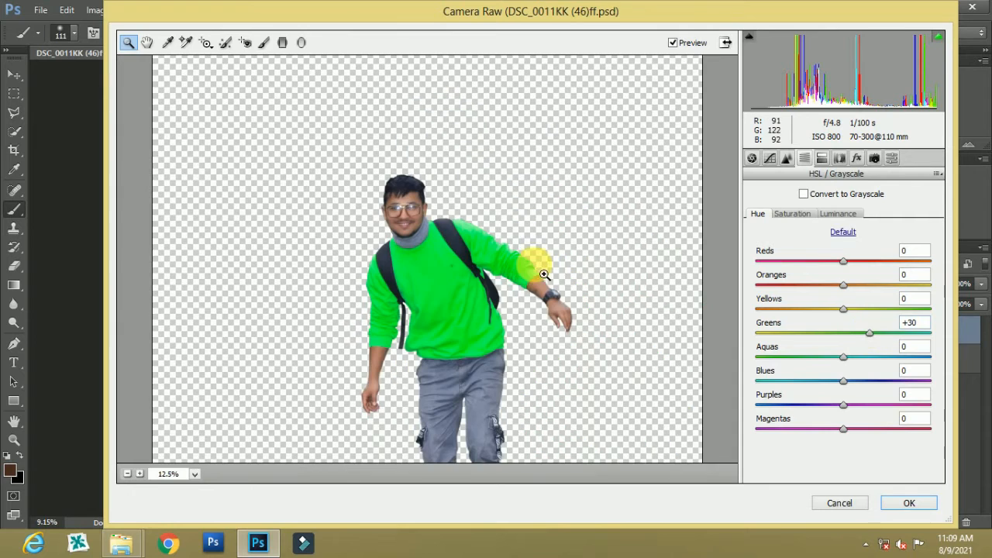
{"action": "left_click", "coordinate": [839, 214]}
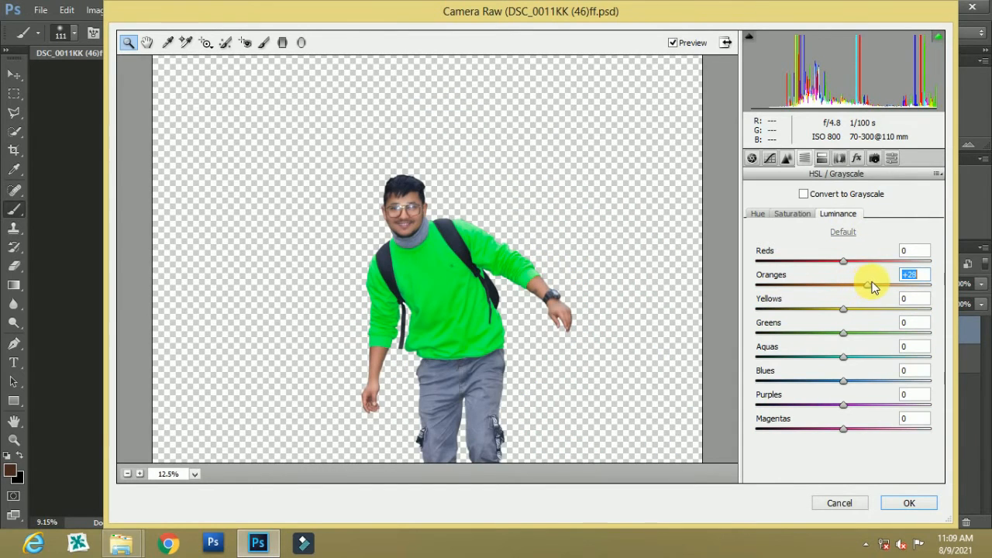
{"action": "left_click", "coordinate": [752, 159]}
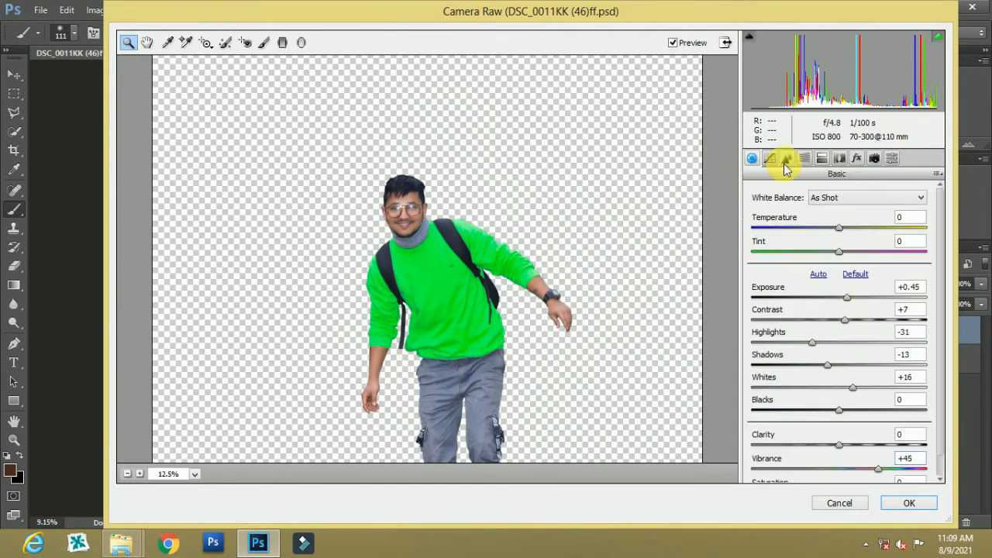
Step: Calibrate Red Primary saturation to -7, Green Primary hue to -40 and saturation to -13, and Blue Primary hue to -22, and apply the filter
{"action": "left_click", "coordinate": [425, 246]}
{"action": "left_click", "coordinate": [874, 159]}
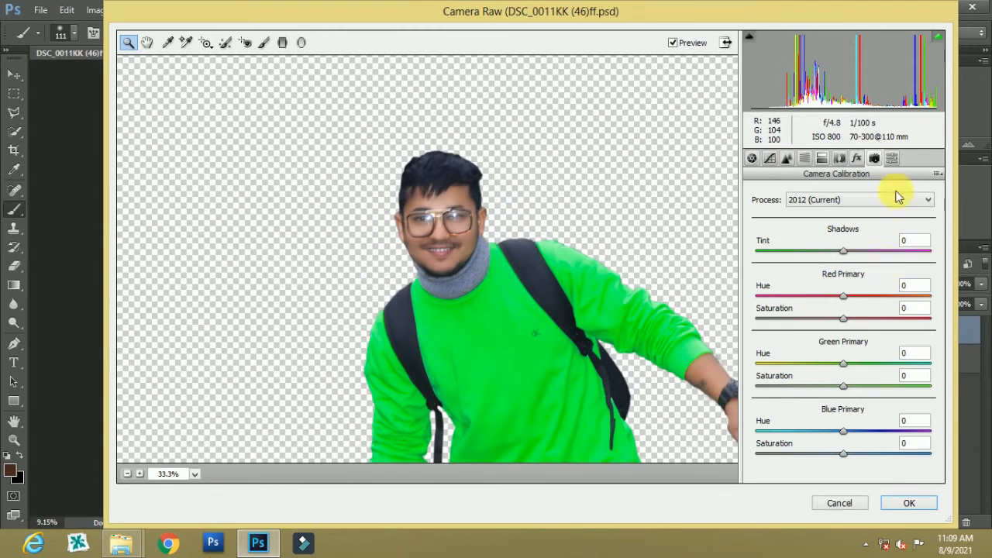
{"action": "left_click_drag", "start_coordinate": [845, 319], "coordinate": [830, 393]}
{"action": "left_click", "coordinate": [518, 283], "text": "alt"}
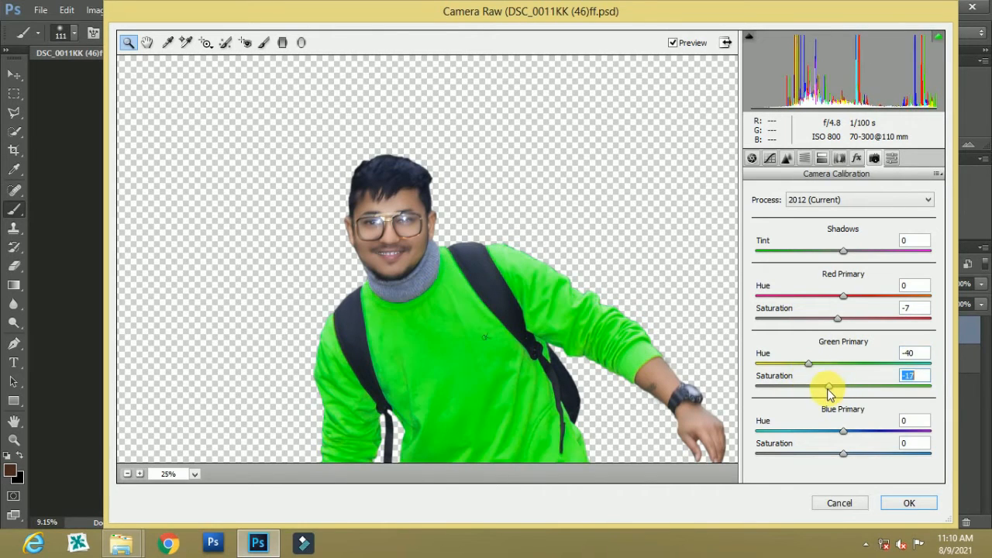
{"action": "left_click_drag", "start_coordinate": [816, 436], "coordinate": [820, 437]}
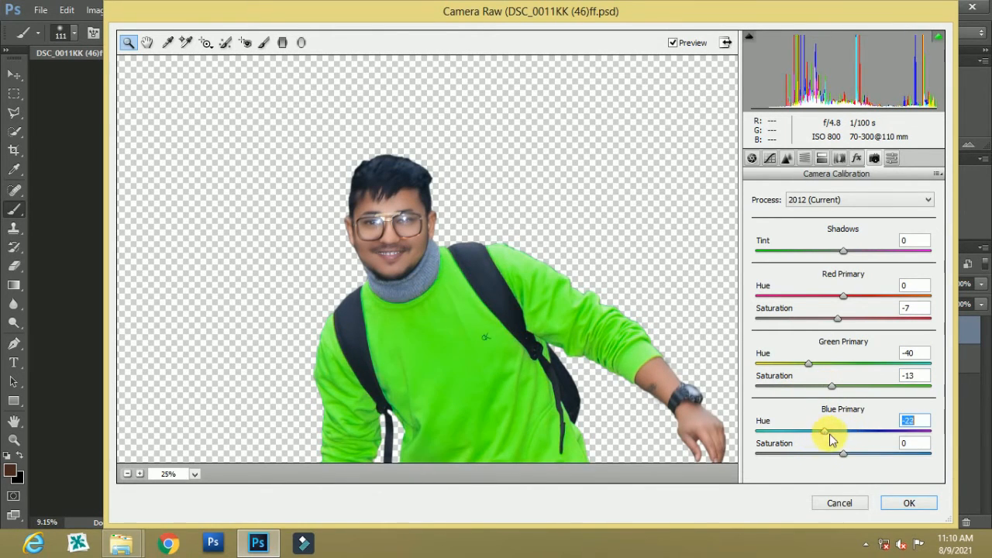
{"action": "left_click", "coordinate": [465, 328], "text": "alt"}
{"action": "left_click", "coordinate": [908, 503]}
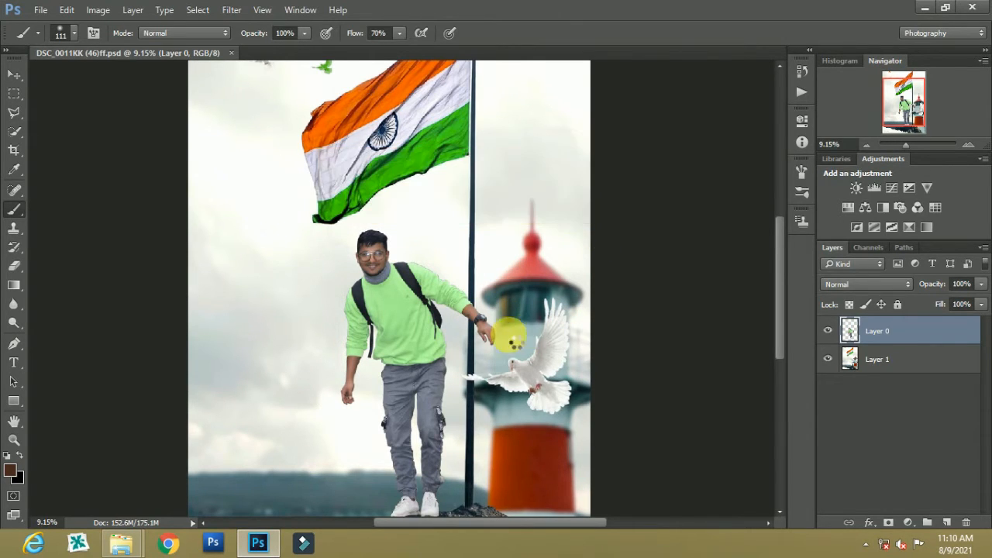
Step: Smudge the outer edges of the man's hair with a 41 px splatter brush at 50% strength
{"action": "scroll", "coordinate": [349, 261], "scroll_direction": "up", "scroll_amount": 6}
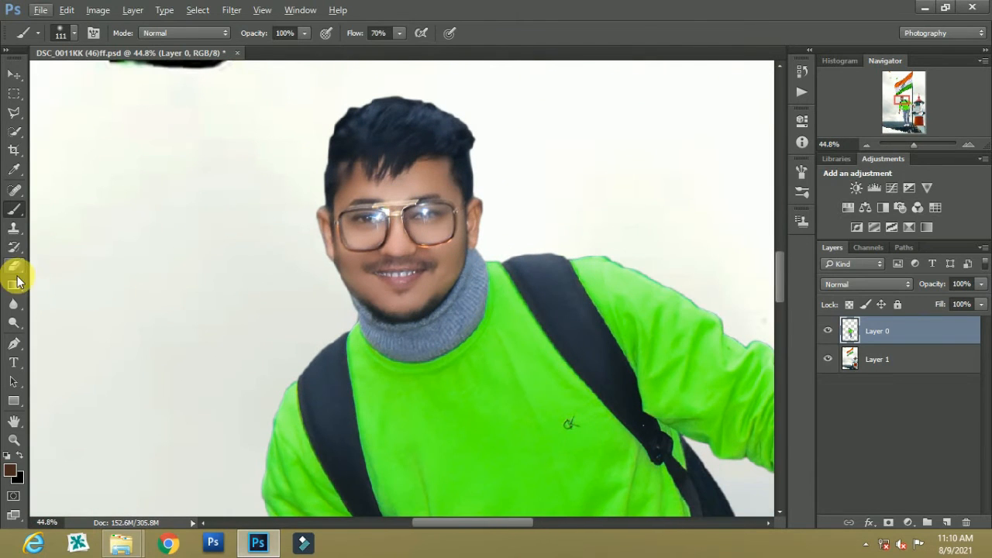
{"action": "left_click", "coordinate": [13, 304]}
{"action": "left_click", "coordinate": [54, 332]}
{"action": "right_click", "coordinate": [420, 233]}
{"action": "left_click", "coordinate": [462, 333]}
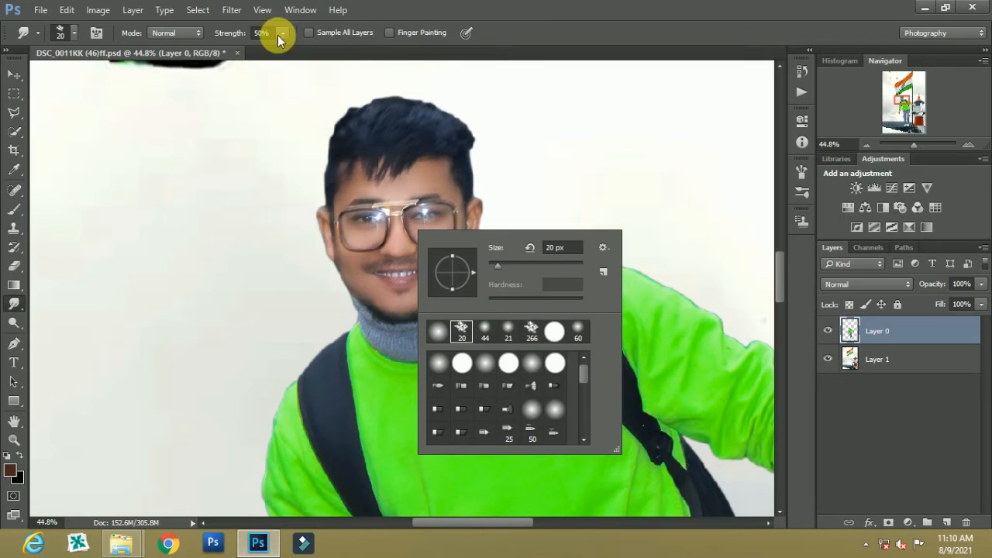
{"action": "left_click", "coordinate": [539, 6]}
{"action": "scroll", "coordinate": [469, 137], "scroll_direction": "up", "scroll_amount": 3}
{"action": "right_click", "coordinate": [493, 172]}
{"action": "left_click", "coordinate": [582, 207]}
{"action": "mouse_move", "coordinate": [472, 158]}
{"action": "left_mouse_down"}
{"action": "mouse_move", "coordinate": [473, 172]}
{"action": "mouse_move", "coordinate": [496, 155]}
{"action": "mouse_move", "coordinate": [427, 95]}
{"action": "mouse_move", "coordinate": [346, 95]}
{"action": "mouse_move", "coordinate": [348, 142]}
{"action": "mouse_move", "coordinate": [305, 111]}
{"action": "left_mouse_up"}
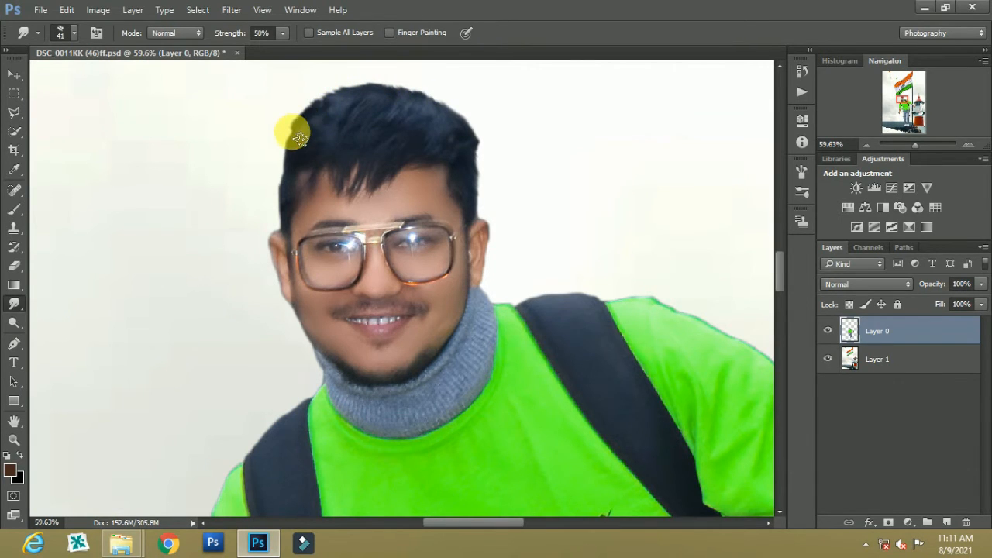
{"action": "scroll", "coordinate": [292, 135], "scroll_direction": "down", "scroll_amount": 2}
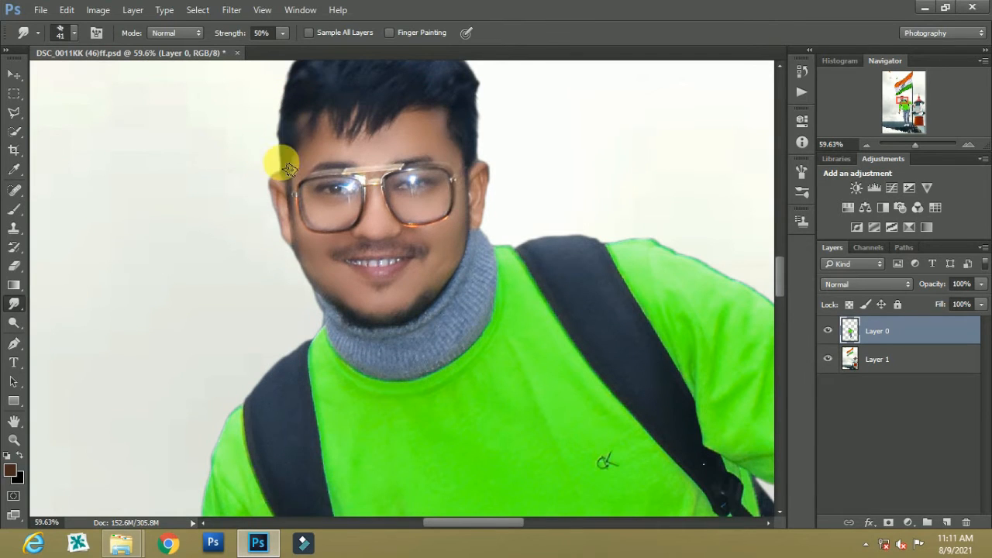
Step: Set up the Eraser with a hard round 82 px brush at 100% opacity and 100% flow for the trouser edges
{"action": "scroll", "coordinate": [311, 163], "scroll_direction": "down", "scroll_amount": 3}
{"action": "scroll", "coordinate": [388, 163], "scroll_direction": "down", "scroll_amount": 5}
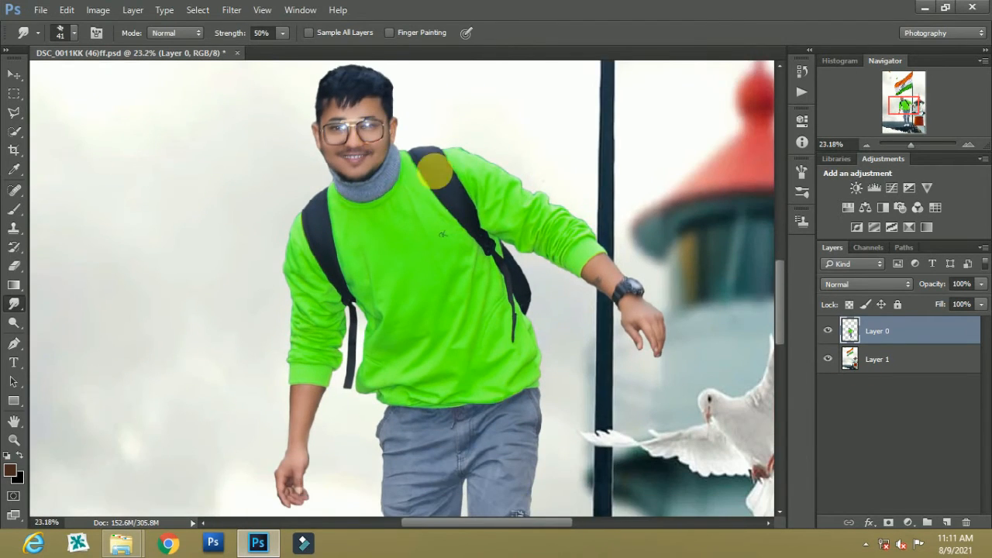
{"action": "scroll", "coordinate": [388, 380], "scroll_direction": "down", "scroll_amount": 3}
{"action": "scroll", "coordinate": [395, 403], "scroll_direction": "down", "scroll_amount": 4}
{"action": "scroll", "coordinate": [475, 480], "scroll_direction": "up", "scroll_amount": 5}
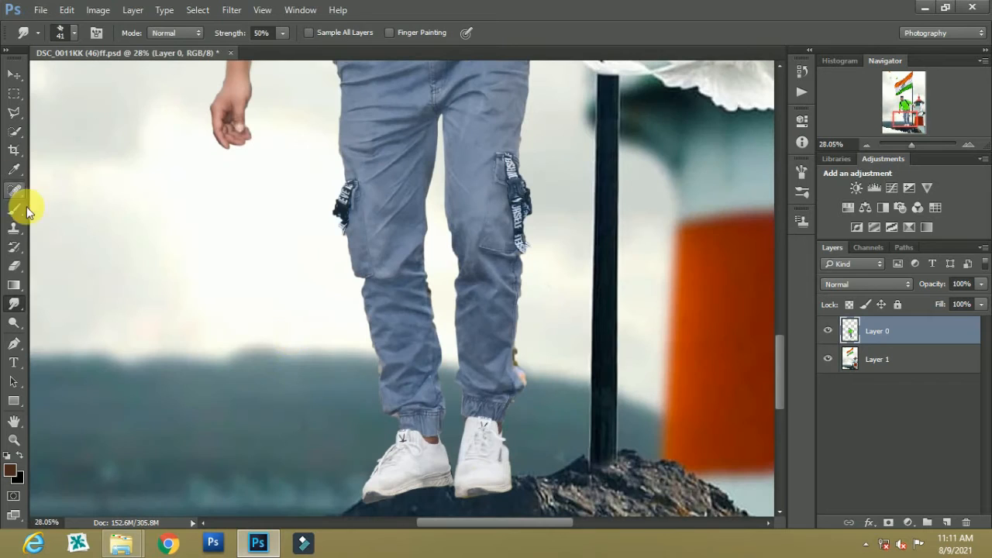
{"action": "left_click", "coordinate": [26, 266]}
{"action": "scroll", "coordinate": [496, 442], "scroll_direction": "up", "scroll_amount": 5}
{"action": "right_click", "coordinate": [537, 288]}
{"action": "left_click_drag", "start_coordinate": [343, 33], "coordinate": [465, 53]}
{"action": "left_click_drag", "start_coordinate": [248, 33], "coordinate": [330, 59]}
{"action": "right_click", "coordinate": [575, 211]}
{"action": "left_click", "coordinate": [624, 351]}
{"action": "left_click", "coordinate": [687, 251]}
Step: Erase the leftover background fringe along the outer edge of the trouser leg nearest the flagpole
{"action": "left_click", "coordinate": [555, 163]}
{"action": "scroll", "coordinate": [554, 262], "scroll_direction": "down", "scroll_amount": 1}
{"action": "scroll", "coordinate": [551, 262], "scroll_direction": "up", "scroll_amount": 3}
{"action": "mouse_move", "coordinate": [548, 220]}
{"action": "left_mouse_down"}
{"action": "mouse_move", "coordinate": [554, 270]}
{"action": "mouse_move", "coordinate": [576, 352]}
{"action": "mouse_move", "coordinate": [535, 384]}
{"action": "left_mouse_up"}
{"action": "scroll", "coordinate": [561, 252], "scroll_direction": "up", "scroll_amount": 1}
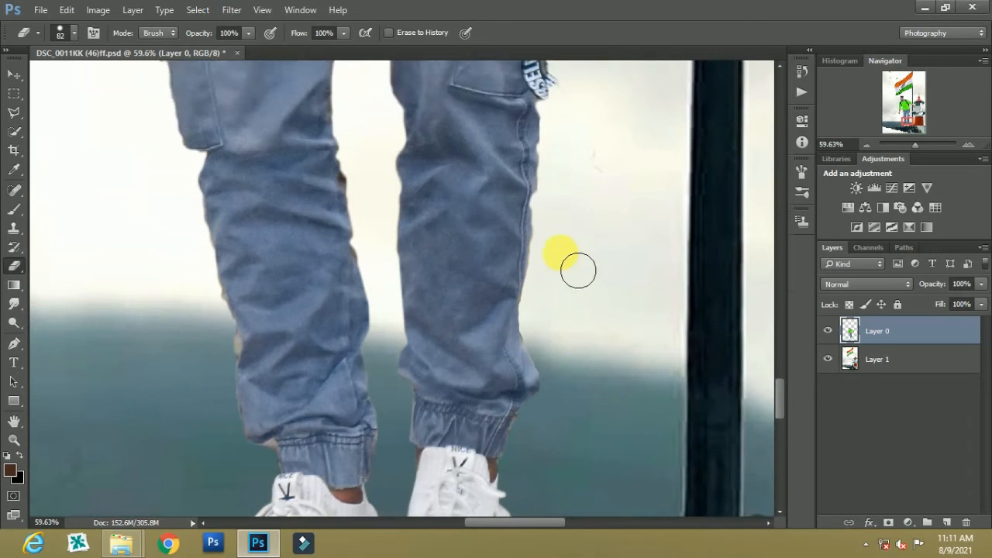
{"action": "scroll", "coordinate": [561, 252], "scroll_direction": "up", "scroll_amount": 1}
Step: Erase the leftover fringe along the outer edge of the other trouser leg, farther from the flagpole
{"action": "scroll", "coordinate": [560, 251], "scroll_direction": "down", "scroll_amount": 5}
{"action": "scroll", "coordinate": [434, 197], "scroll_direction": "down", "scroll_amount": 3}
{"action": "scroll", "coordinate": [329, 171], "scroll_direction": "up", "scroll_amount": 2}
{"action": "mouse_move", "coordinate": [318, 169]}
{"action": "left_mouse_down"}
{"action": "mouse_move", "coordinate": [346, 222]}
{"action": "mouse_move", "coordinate": [334, 290]}
{"action": "left_mouse_up"}
{"action": "scroll", "coordinate": [403, 279], "scroll_direction": "down", "scroll_amount": 2}
Step: Reduce the Eraser to 35 px and clean the fringe at the trouser cuff above the shoe farther from the flagpole
{"action": "right_click", "coordinate": [473, 266]}
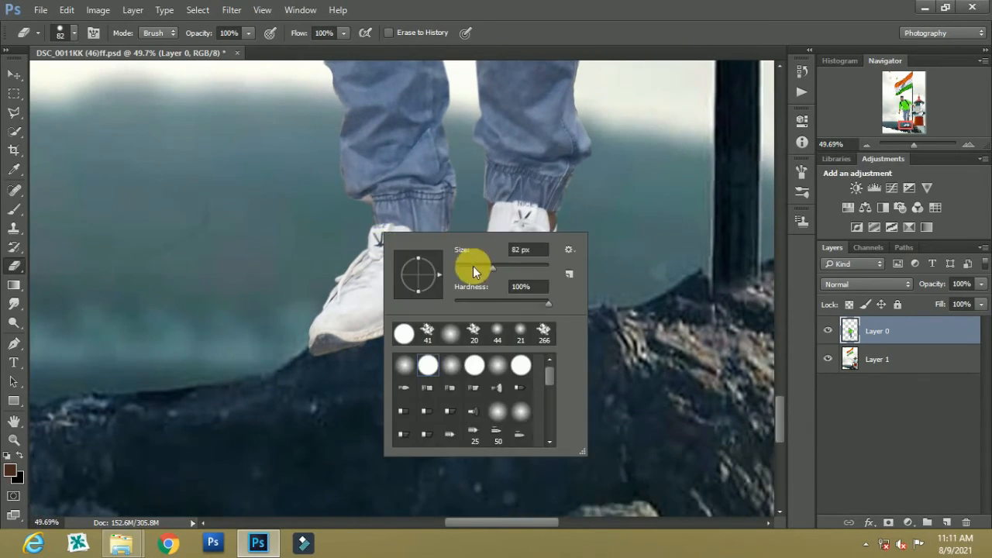
{"action": "left_click", "coordinate": [373, 207]}
{"action": "scroll", "coordinate": [457, 221], "scroll_direction": "up", "scroll_amount": 2}
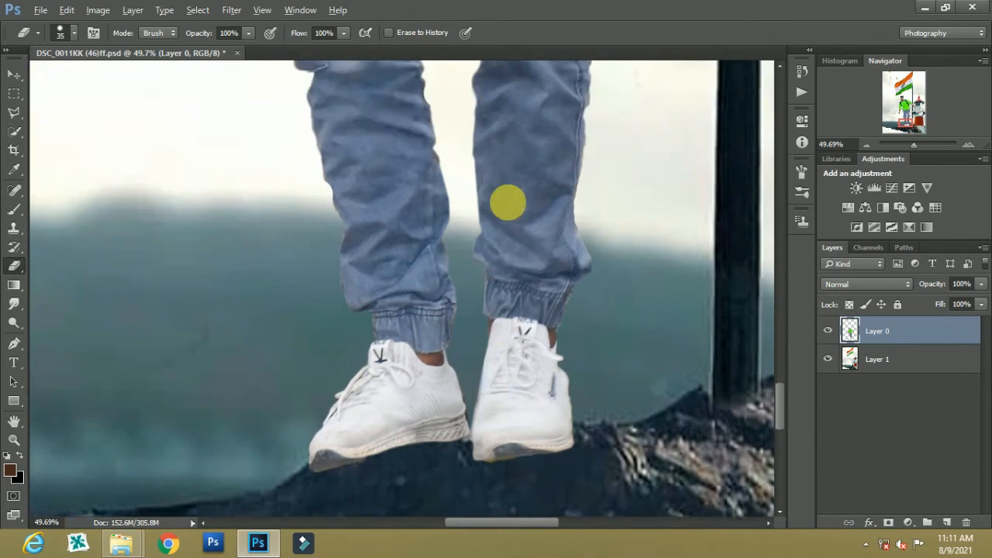
Step: Erase the leftover fringe beside the lettered strap on the trouser pocket nearest the flagpole
{"action": "scroll", "coordinate": [513, 207], "scroll_direction": "down", "scroll_amount": 3}
{"action": "scroll", "coordinate": [535, 166], "scroll_direction": "up", "scroll_amount": 3}
{"action": "scroll", "coordinate": [574, 263], "scroll_direction": "up", "scroll_amount": 3}
{"action": "scroll", "coordinate": [585, 294], "scroll_direction": "down", "scroll_amount": 1}
{"action": "scroll", "coordinate": [584, 294], "scroll_direction": "up", "scroll_amount": 2}
{"action": "left_click", "coordinate": [546, 181]}
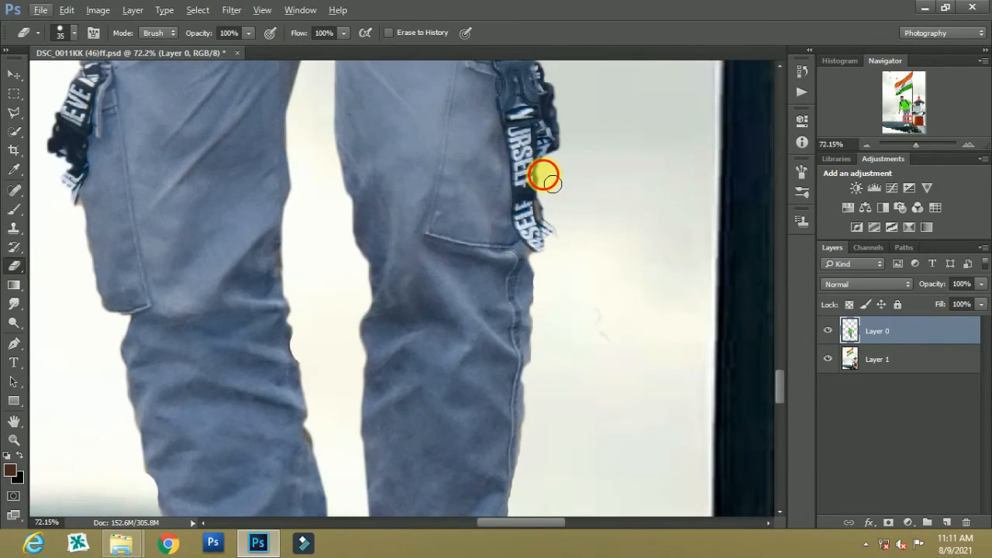
{"action": "scroll", "coordinate": [554, 260], "scroll_direction": "down", "scroll_amount": 5}
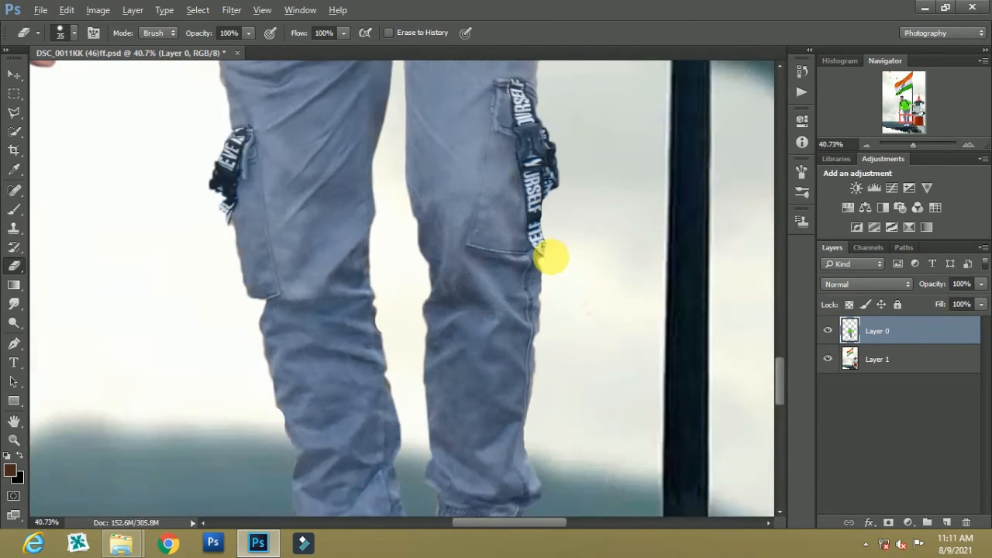
{"action": "scroll", "coordinate": [328, 244], "scroll_direction": "up", "scroll_amount": 3}
Step: Add a Color Lookup adjustment layer above the man and choose its 3DLUT file by previewing the presets upward from TensionGreen.3DL
{"action": "scroll", "coordinate": [351, 281], "scroll_direction": "down", "scroll_amount": 5}
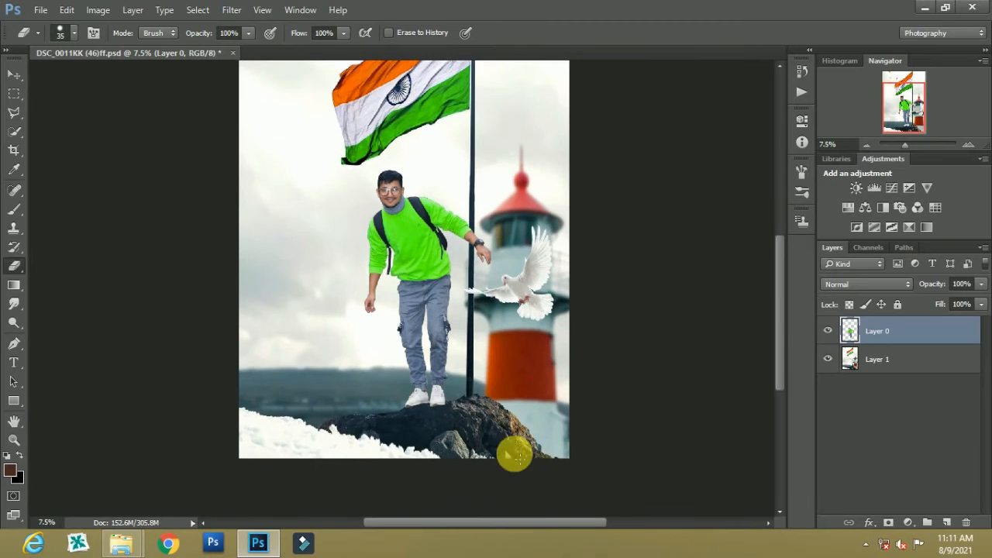
{"action": "scroll", "coordinate": [406, 410], "scroll_direction": "up", "scroll_amount": 11}
{"action": "scroll", "coordinate": [427, 201], "scroll_direction": "down", "scroll_amount": 8}
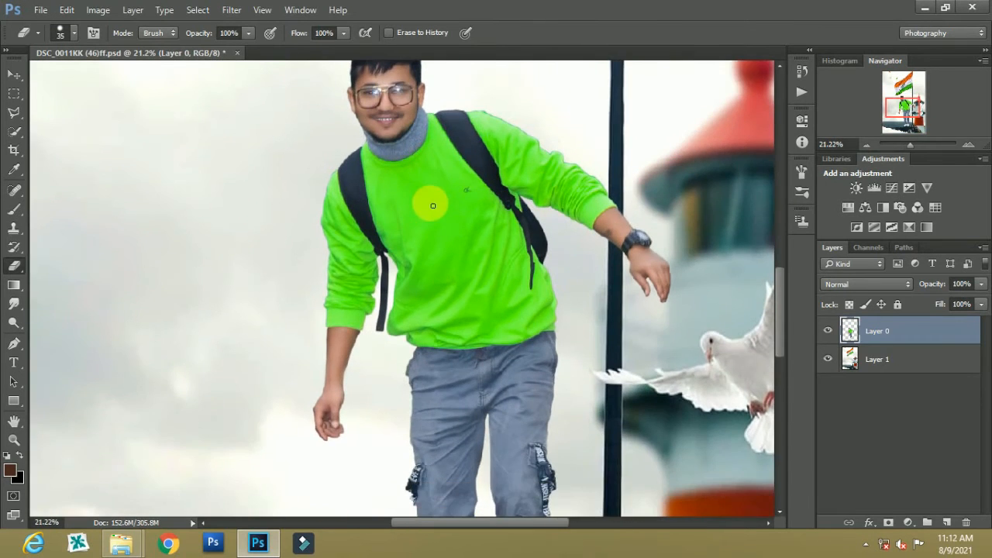
{"action": "left_click", "coordinate": [919, 523]}
{"action": "left_click", "coordinate": [908, 424]}
{"action": "left_click", "coordinate": [731, 155]}
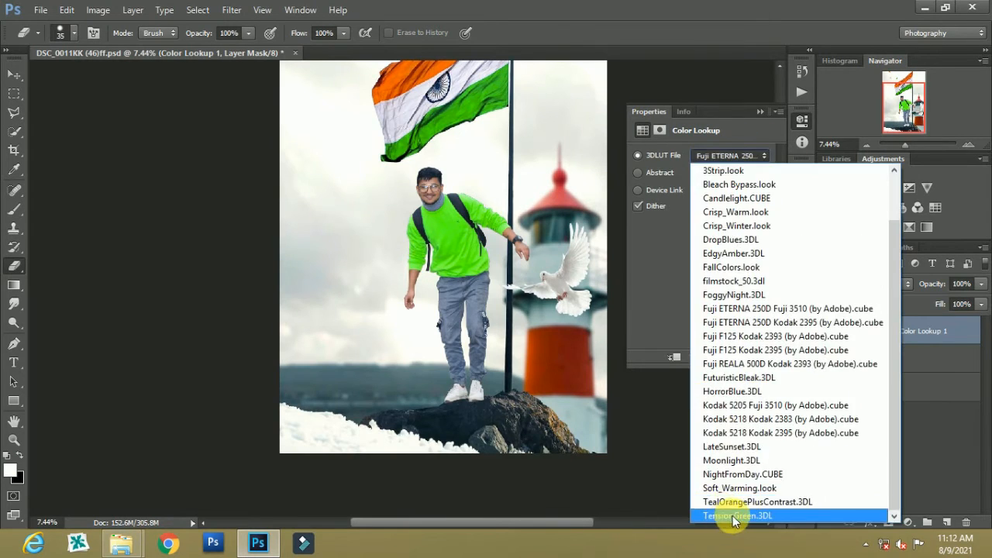
{"action": "left_click", "coordinate": [734, 517]}
{"action": "key", "text": "Up"}
{"action": "key", "text": "Up"}
{"action": "key", "text": "Up"}
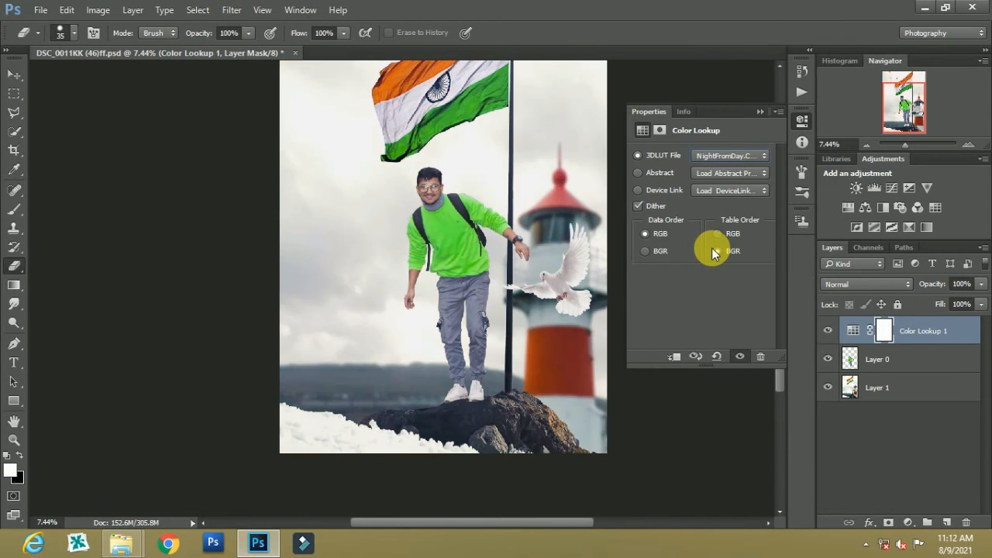
{"action": "key", "text": "Up"}
{"action": "key", "text": "Up"}
{"action": "key", "text": "Up"}
{"action": "key", "text": "Up"}
{"action": "key", "text": "Up"}
{"action": "key", "text": "Up"}
{"action": "key", "text": "Down"}
Step: Lower the Color Lookup layer's opacity to 41%, compare the image with and without it, and merge it into the man's layer
{"action": "left_click_drag", "start_coordinate": [941, 280], "coordinate": [888, 285]}
{"action": "left_click", "coordinate": [760, 113]}
{"action": "scroll", "coordinate": [423, 183], "scroll_direction": "up", "scroll_amount": 5}
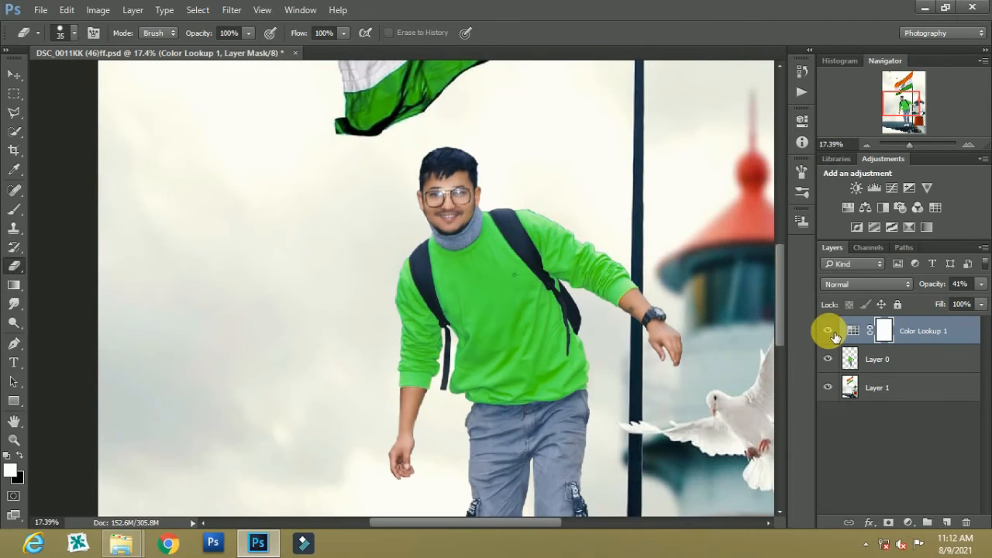
{"action": "left_click", "coordinate": [828, 331]}
{"action": "left_click", "coordinate": [827, 331]}
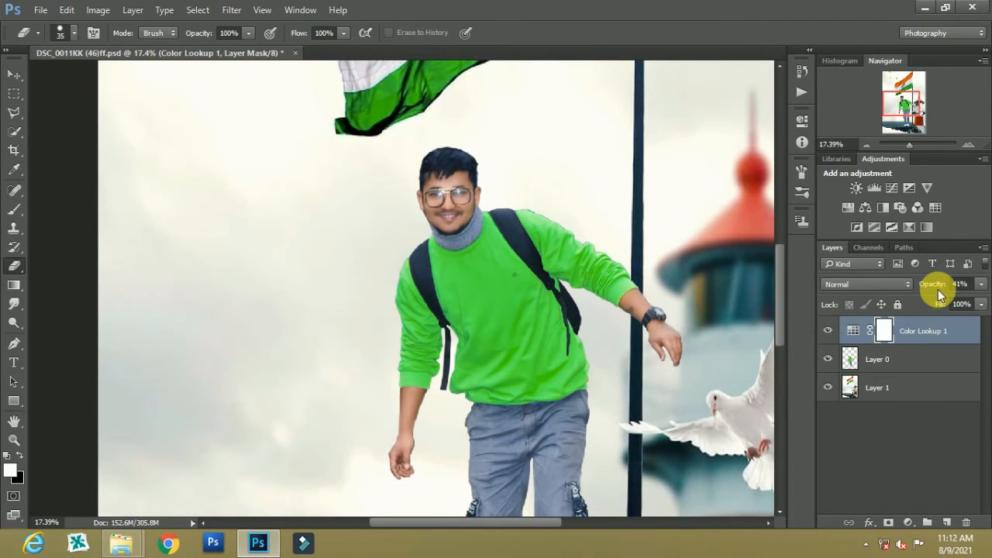
{"action": "right_click", "coordinate": [911, 341]}
{"action": "left_click", "coordinate": [882, 377]}
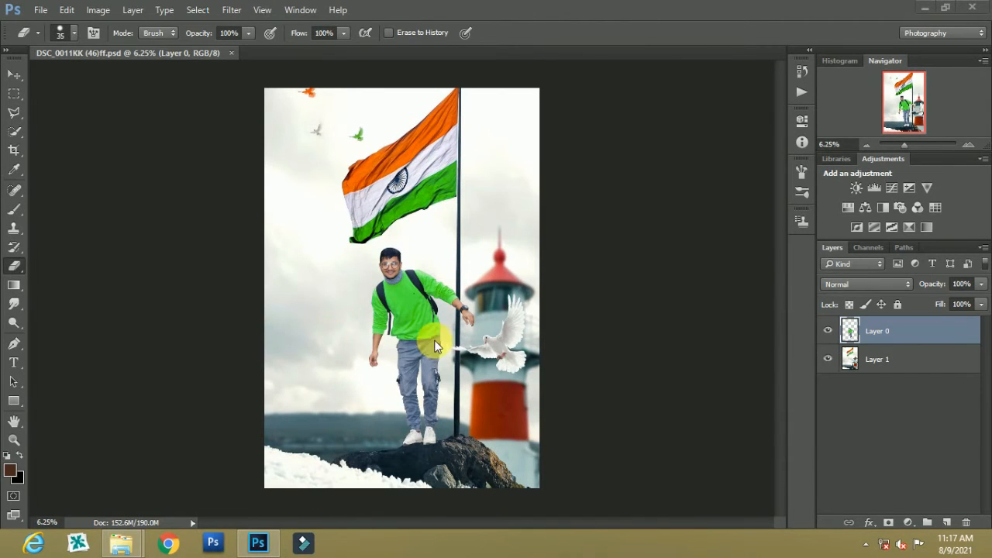
Step: Open the man's layer in the Camera Raw Filter and raise the saturation of one colour range in the HSL adjustments
{"action": "left_click", "coordinate": [231, 14]}
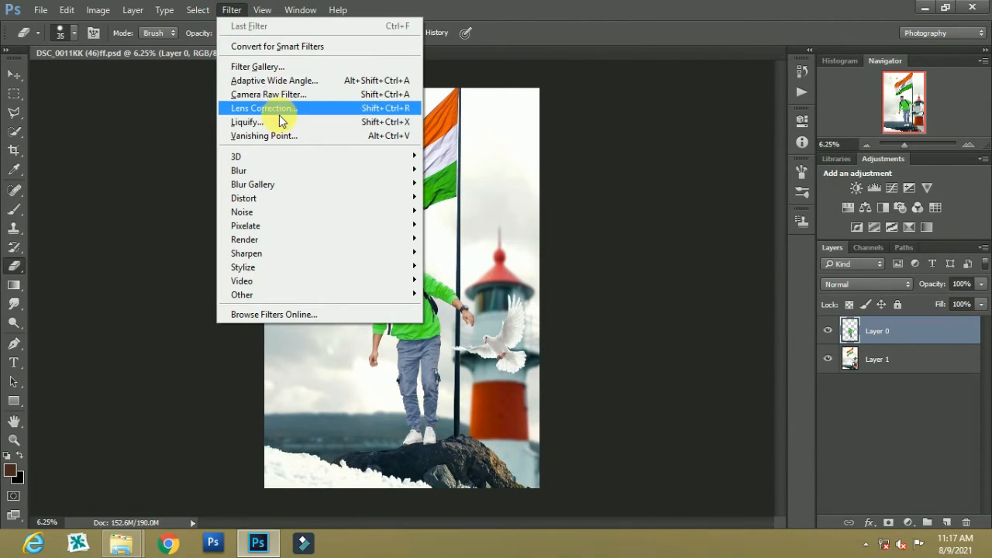
{"action": "left_click", "coordinate": [283, 94]}
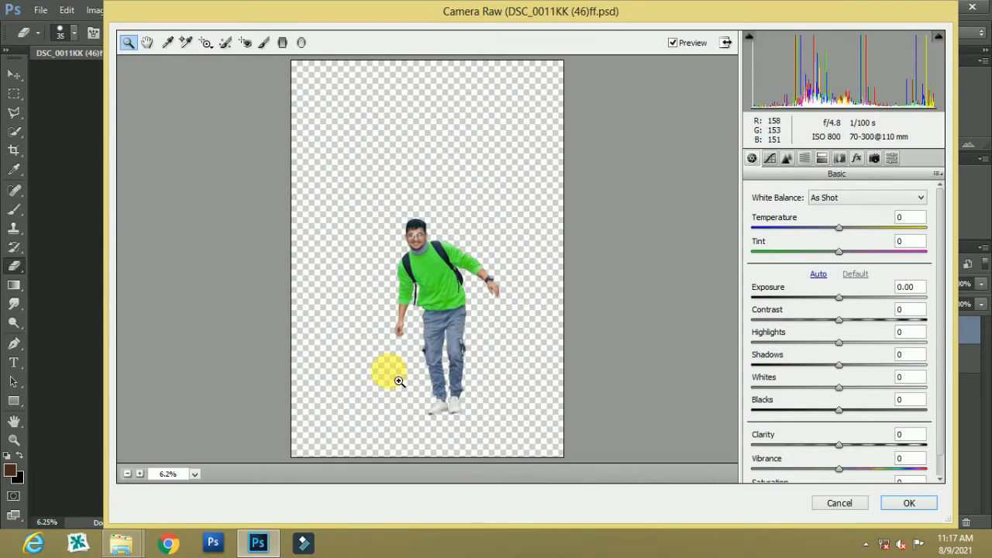
{"action": "left_click", "coordinate": [414, 271]}
{"action": "left_click", "coordinate": [422, 220]}
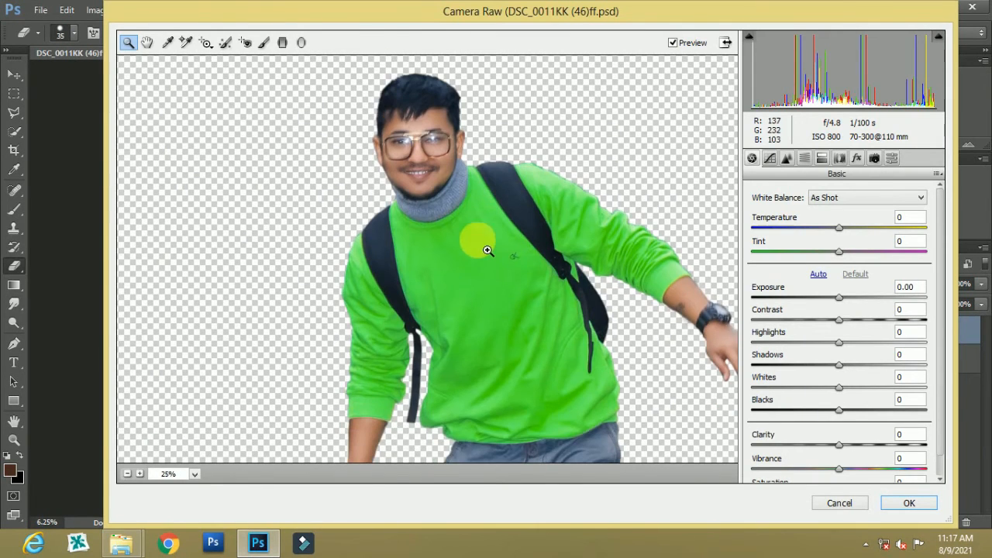
{"action": "left_click", "coordinate": [805, 159]}
{"action": "left_click", "coordinate": [839, 214]}
{"action": "left_click_drag", "start_coordinate": [843, 286], "coordinate": [876, 289]}
{"action": "left_click", "coordinate": [793, 215]}
{"action": "left_click", "coordinate": [876, 160]}
Step: Set the Luminance noise reduction to 21 and apply the Camera Raw Filter to the man's layer
{"action": "left_click", "coordinate": [787, 158]}
{"action": "left_click", "coordinate": [782, 336]}
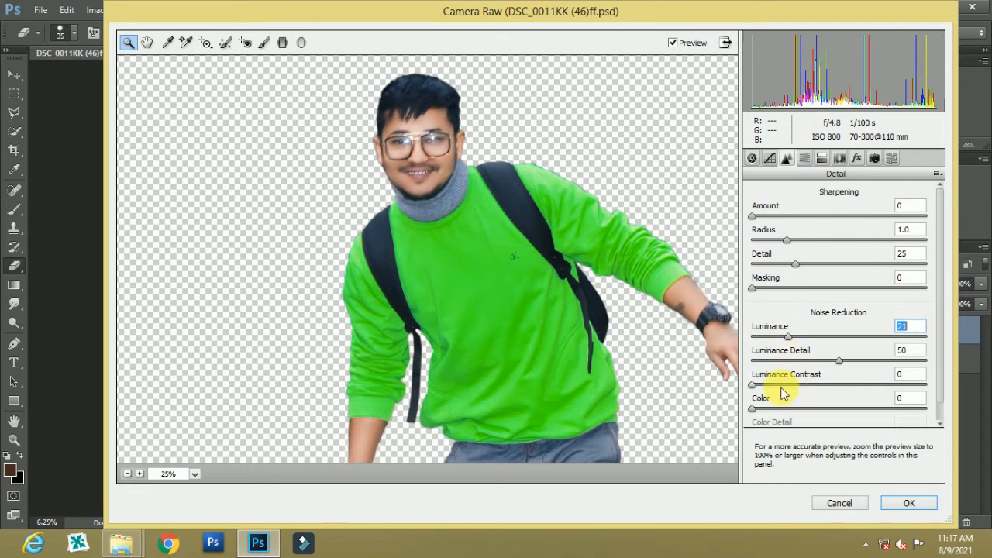
{"action": "left_click", "coordinate": [892, 503]}
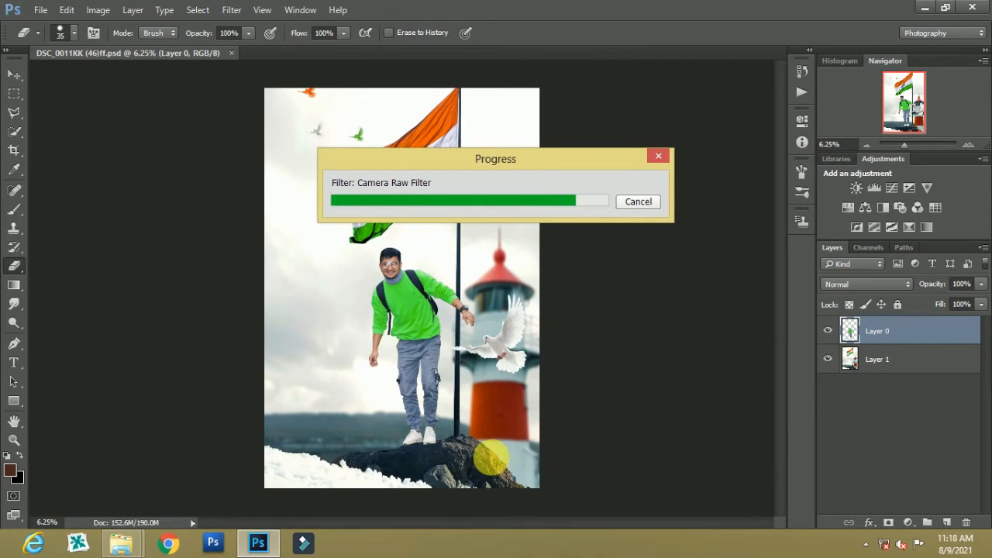
Step: Enlarge the hard Eraser to 43 px and erase the leftover fringe beneath the soles of both white shoes
{"action": "left_click", "coordinate": [14, 93]}
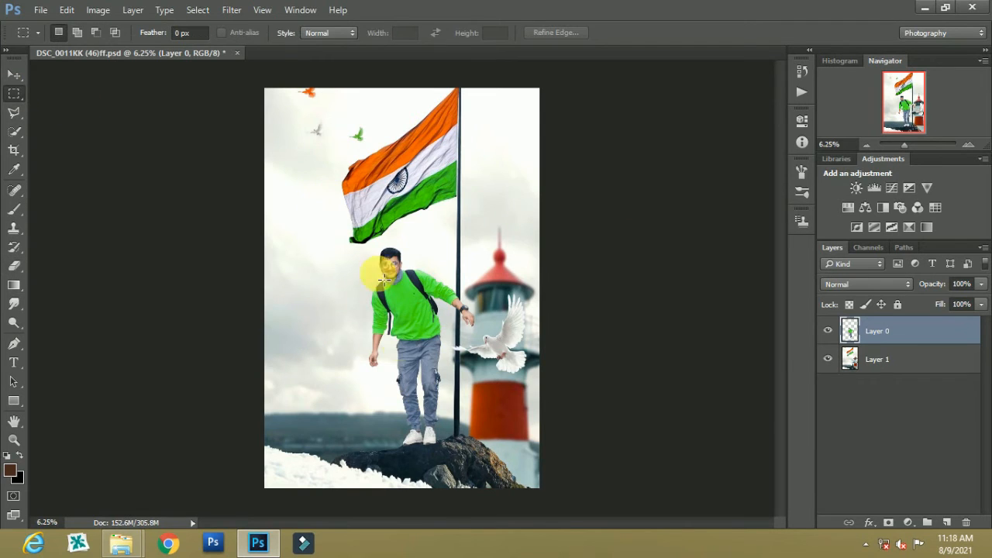
{"action": "scroll", "coordinate": [385, 276], "scroll_direction": "up", "scroll_amount": 6}
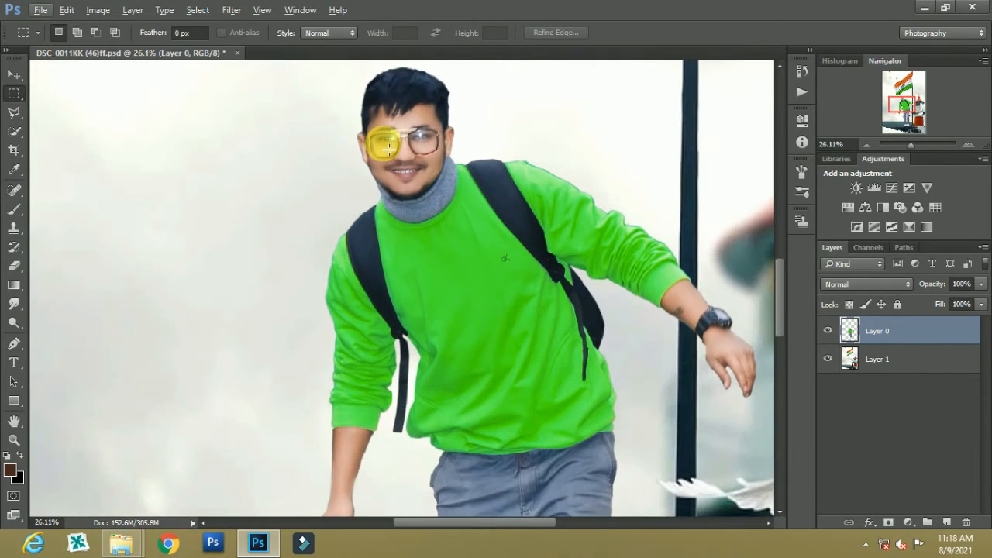
{"action": "scroll", "coordinate": [388, 148], "scroll_direction": "down", "scroll_amount": 5}
{"action": "scroll", "coordinate": [427, 299], "scroll_direction": "down", "scroll_amount": 2}
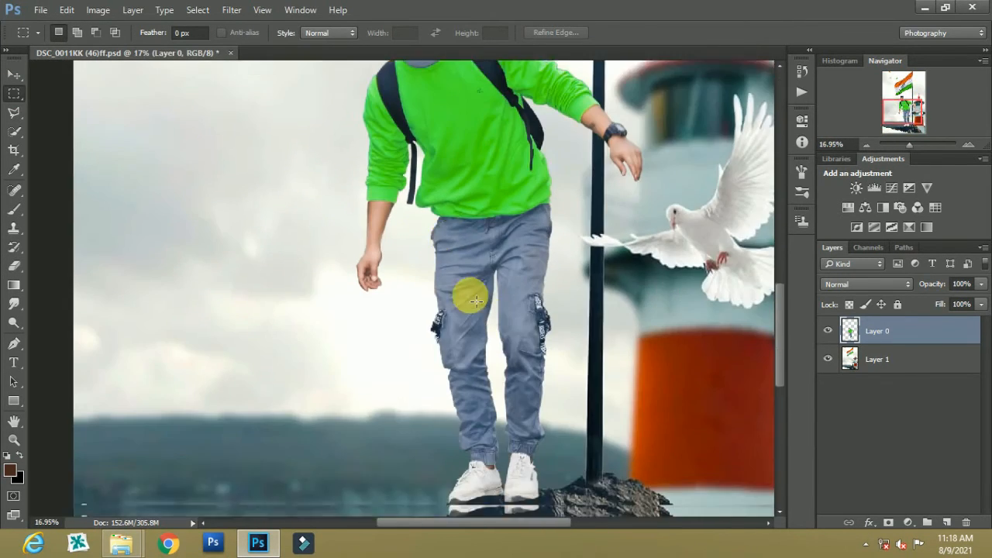
{"action": "scroll", "coordinate": [476, 300], "scroll_direction": "down", "scroll_amount": 3}
{"action": "scroll", "coordinate": [520, 416], "scroll_direction": "up", "scroll_amount": 4}
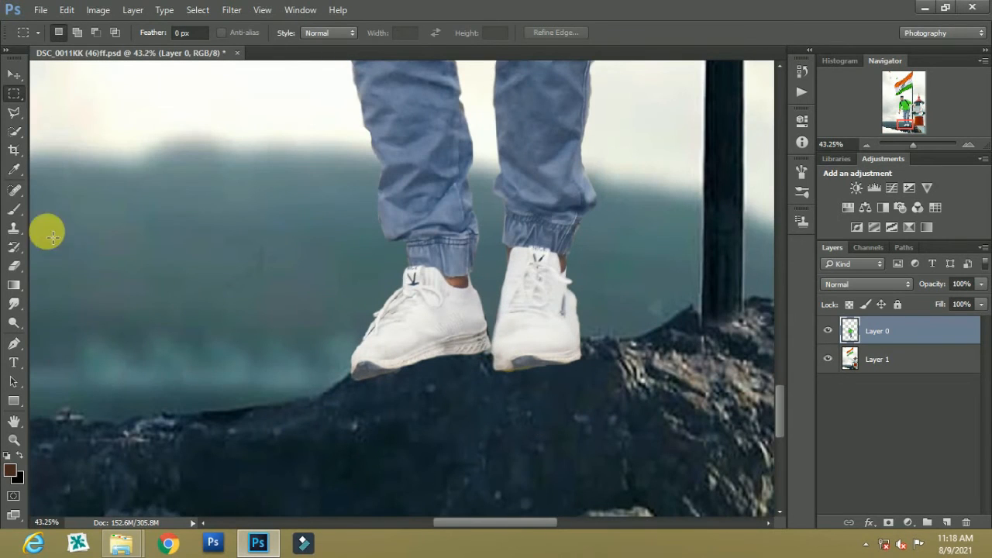
{"action": "left_click", "coordinate": [14, 265]}
{"action": "scroll", "coordinate": [618, 357], "scroll_direction": "up", "scroll_amount": 2}
{"action": "right_click", "coordinate": [636, 380]}
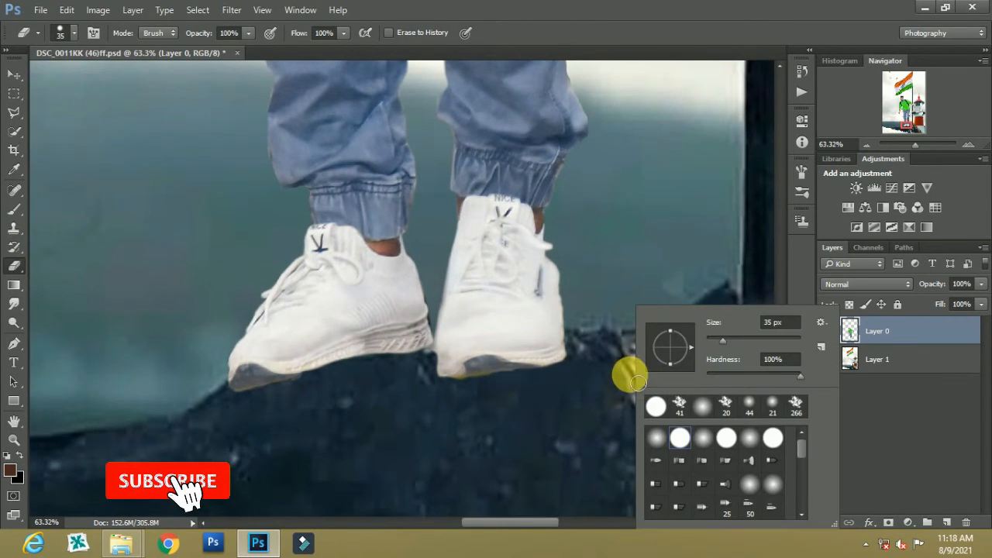
{"action": "left_click_drag", "start_coordinate": [720, 341], "coordinate": [727, 342]}
{"action": "left_click", "coordinate": [641, 357]}
{"action": "mouse_move", "coordinate": [549, 384]}
{"action": "left_mouse_down"}
{"action": "mouse_move", "coordinate": [422, 399]}
{"action": "mouse_move", "coordinate": [532, 420]}
{"action": "mouse_move", "coordinate": [336, 420]}
{"action": "mouse_move", "coordinate": [334, 393]}
{"action": "mouse_move", "coordinate": [211, 413]}
{"action": "left_mouse_up"}
Step: Switch the Eraser to a soft round 74 px brush at 0% hardness and blend the shoe soles into the rock
{"action": "scroll", "coordinate": [332, 373], "scroll_direction": "down", "scroll_amount": 2}
{"action": "right_click", "coordinate": [412, 358]}
{"action": "left_click", "coordinate": [441, 451]}
{"action": "right_click", "coordinate": [392, 349]}
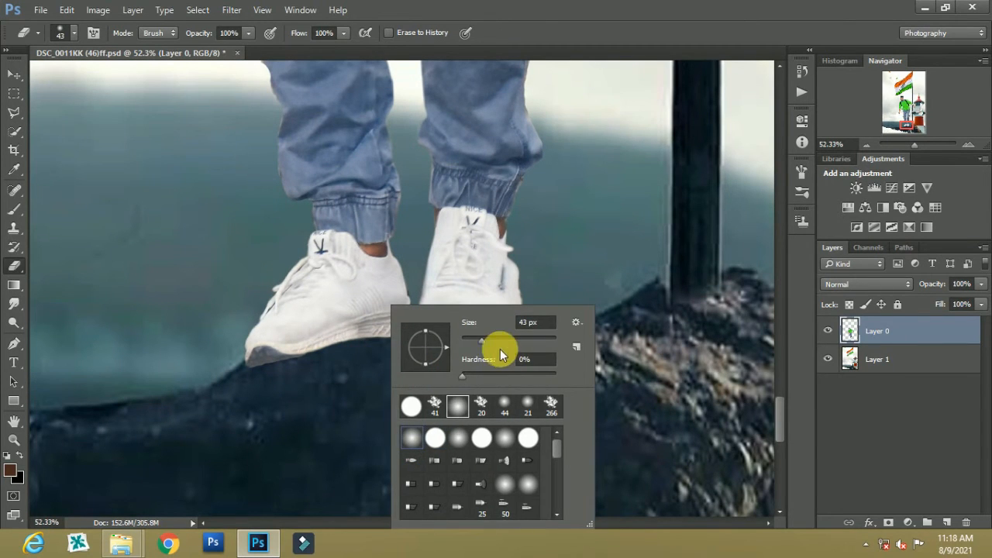
{"action": "left_click", "coordinate": [360, 378]}
{"action": "mouse_move", "coordinate": [395, 348]}
{"action": "left_mouse_down"}
{"action": "mouse_move", "coordinate": [355, 349]}
{"action": "mouse_move", "coordinate": [251, 385]}
{"action": "mouse_move", "coordinate": [533, 360]}
{"action": "mouse_move", "coordinate": [527, 371]}
{"action": "mouse_move", "coordinate": [414, 369]}
{"action": "left_mouse_up"}
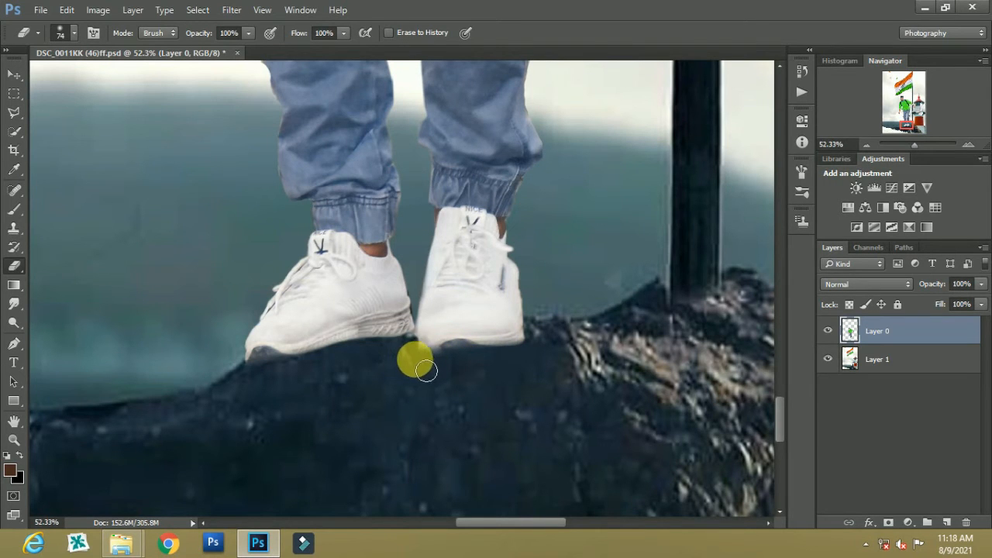
Step: Examine the whole composite, from the shoes on the rock to the man's face and the flag, for edge quality and blending
{"action": "scroll", "coordinate": [410, 396], "scroll_direction": "down", "scroll_amount": 10}
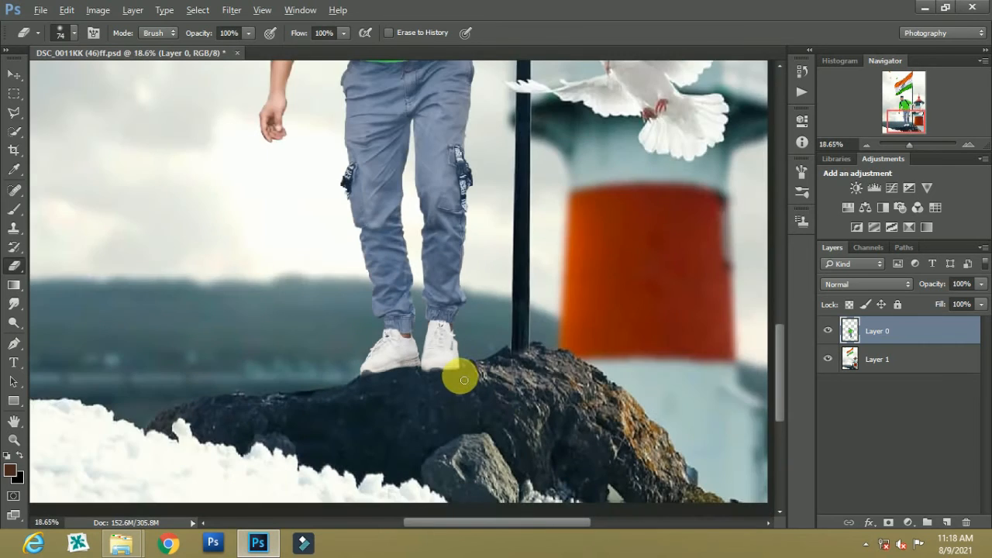
{"action": "scroll", "coordinate": [464, 379], "scroll_direction": "down", "scroll_amount": 5}
{"action": "scroll", "coordinate": [466, 371], "scroll_direction": "up", "scroll_amount": 3}
{"action": "scroll", "coordinate": [462, 356], "scroll_direction": "down", "scroll_amount": 2}
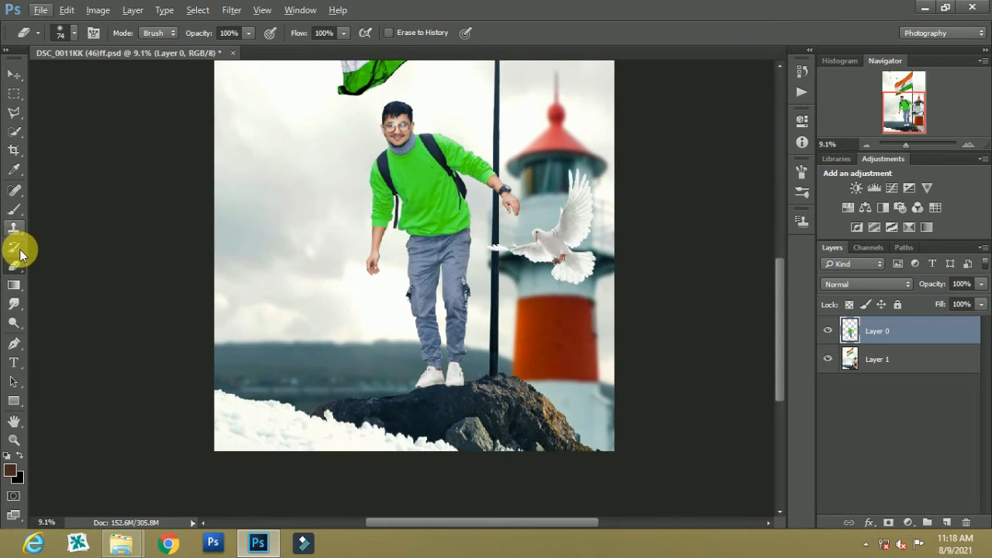
{"action": "scroll", "coordinate": [310, 299], "scroll_direction": "down", "scroll_amount": 2}
{"action": "scroll", "coordinate": [408, 309], "scroll_direction": "up", "scroll_amount": 2}
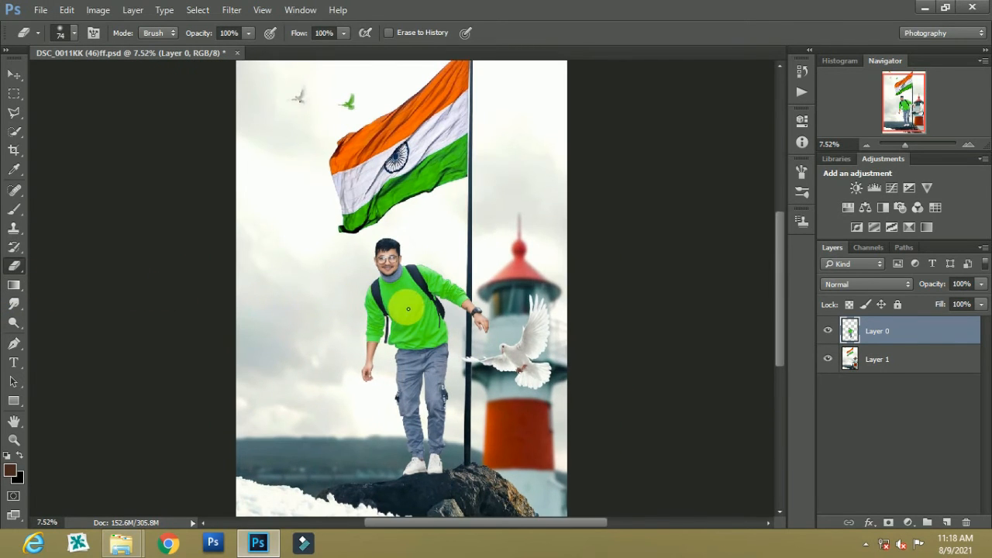
{"action": "scroll", "coordinate": [380, 287], "scroll_direction": "up", "scroll_amount": 4}
{"action": "scroll", "coordinate": [381, 285], "scroll_direction": "up", "scroll_amount": 9}
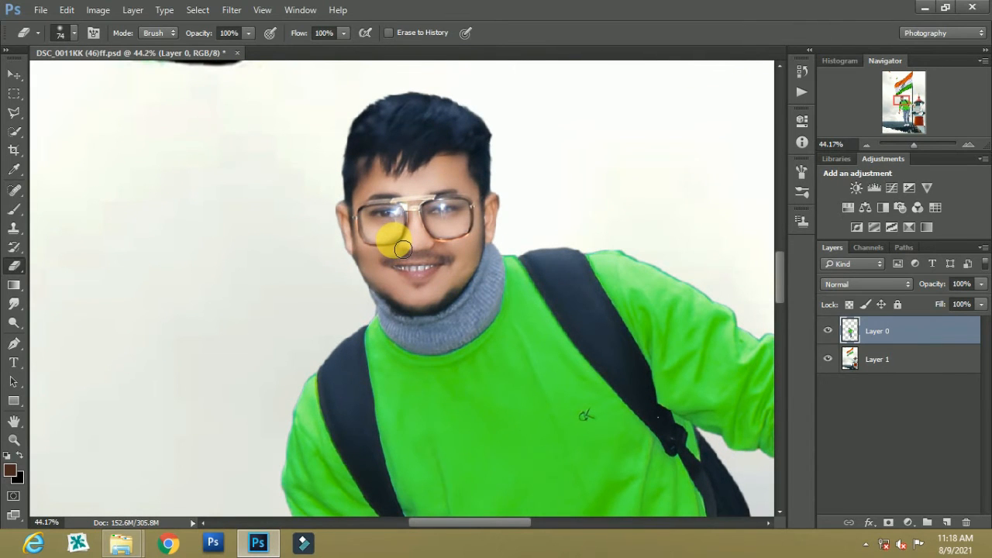
{"action": "scroll", "coordinate": [402, 248], "scroll_direction": "down", "scroll_amount": 2}
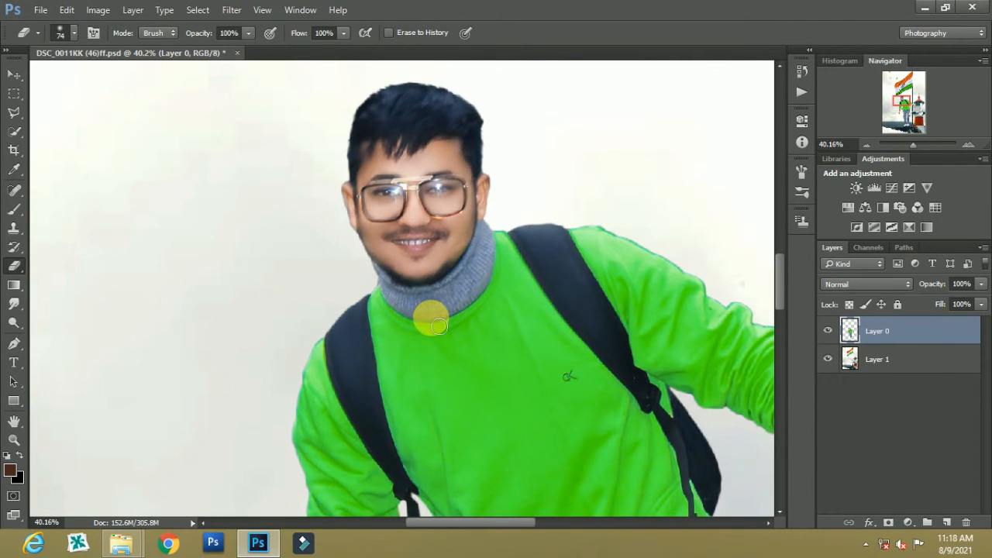
{"action": "scroll", "coordinate": [439, 326], "scroll_direction": "down", "scroll_amount": 2}
{"action": "scroll", "coordinate": [411, 281], "scroll_direction": "down", "scroll_amount": 5}
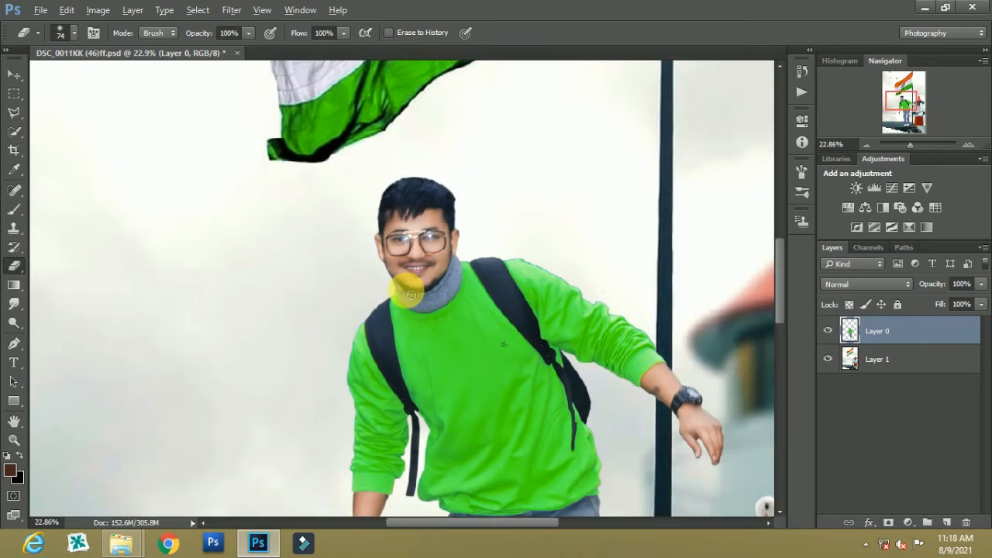
{"action": "scroll", "coordinate": [473, 322], "scroll_direction": "down", "scroll_amount": 4}
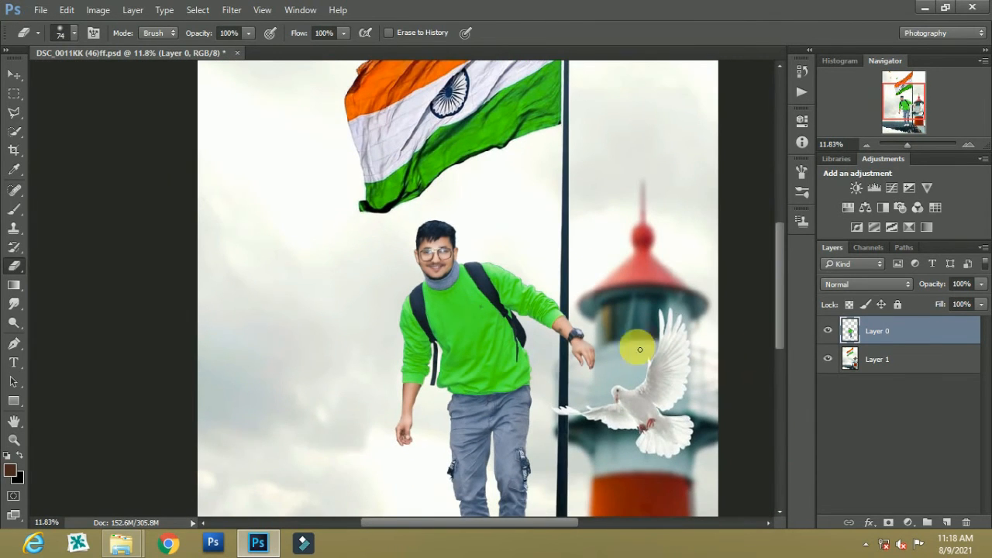
{"action": "scroll", "coordinate": [881, 342], "scroll_direction": "down", "scroll_amount": 3}
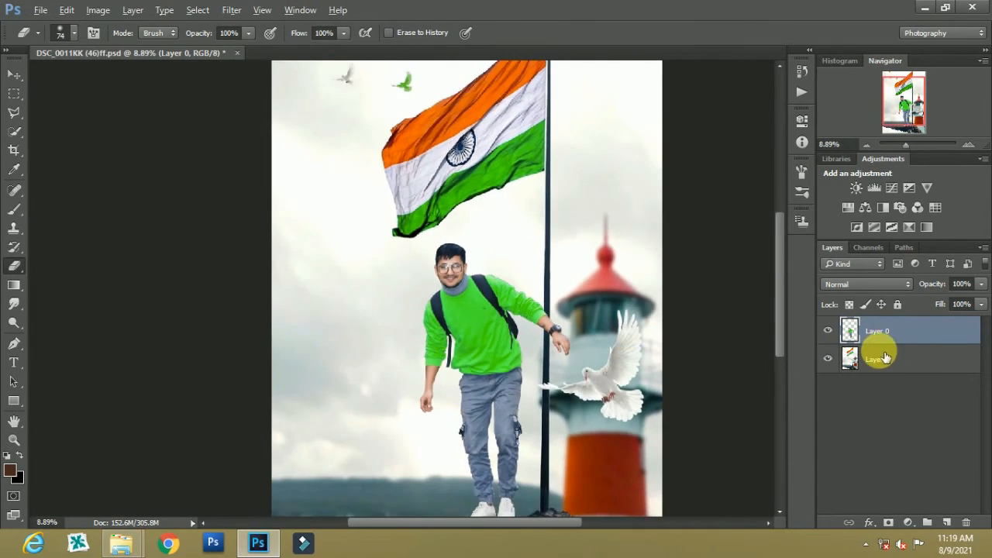
Step: Flatten the man's layer and the flag and lighthouse background into a single layer
{"action": "right_click", "coordinate": [878, 370]}
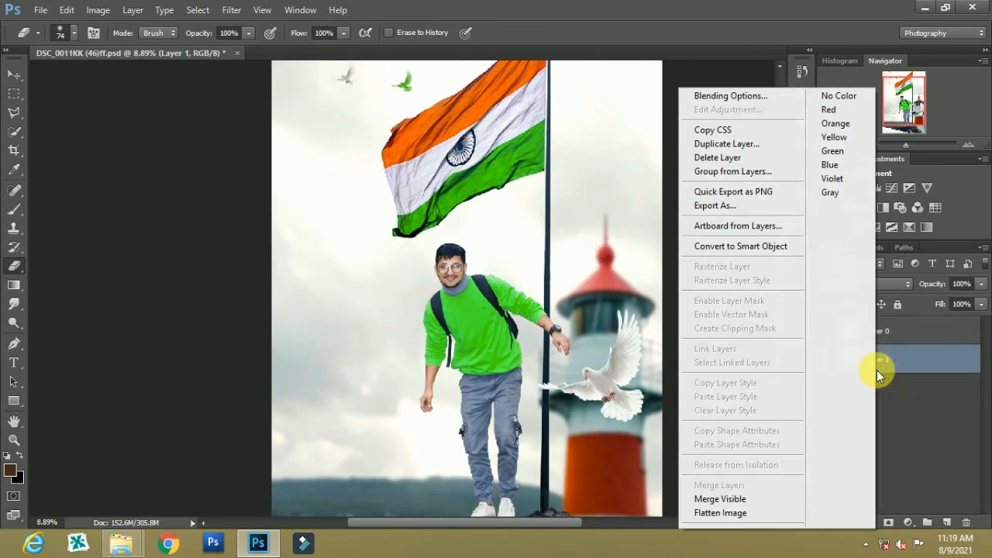
{"action": "left_click", "coordinate": [765, 513]}
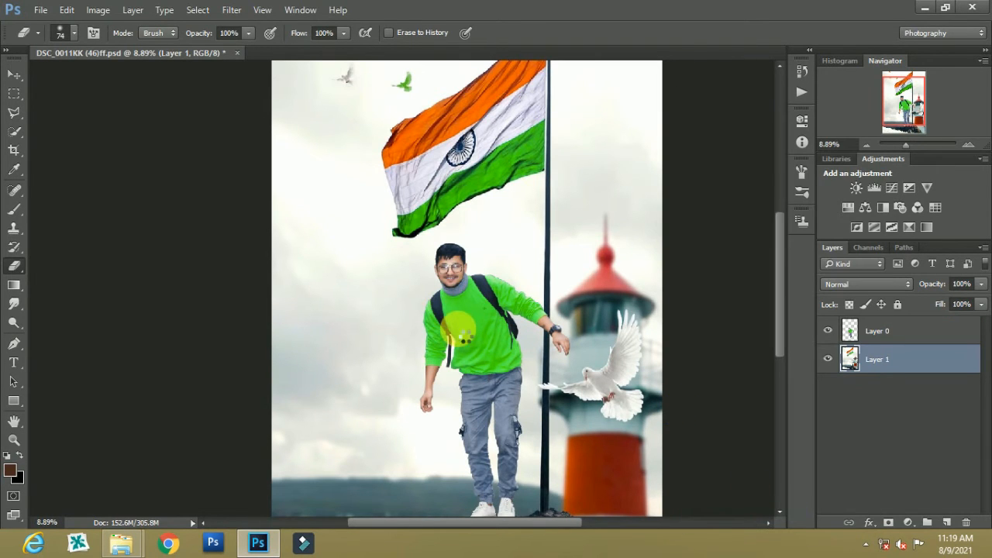
{"action": "scroll", "coordinate": [446, 310], "scroll_direction": "down", "scroll_amount": 1}
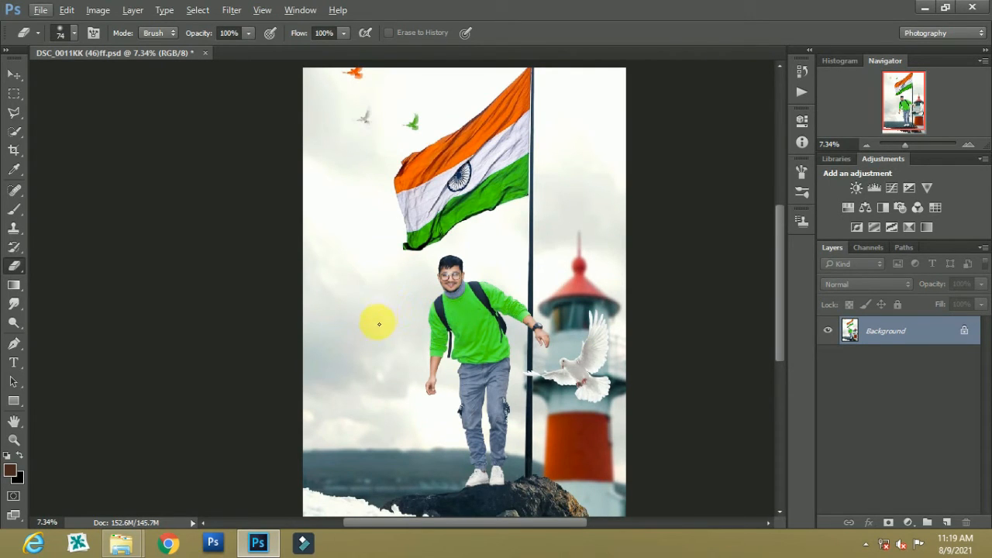
{"action": "scroll", "coordinate": [312, 227], "scroll_direction": "down", "scroll_amount": 1}
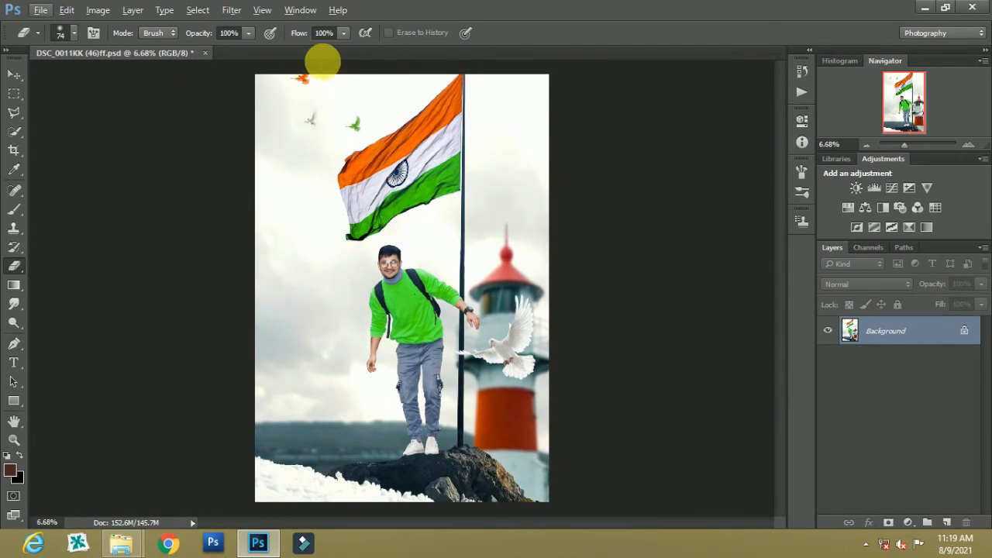
{"action": "scroll", "coordinate": [194, 87], "scroll_direction": "up", "scroll_amount": 1}
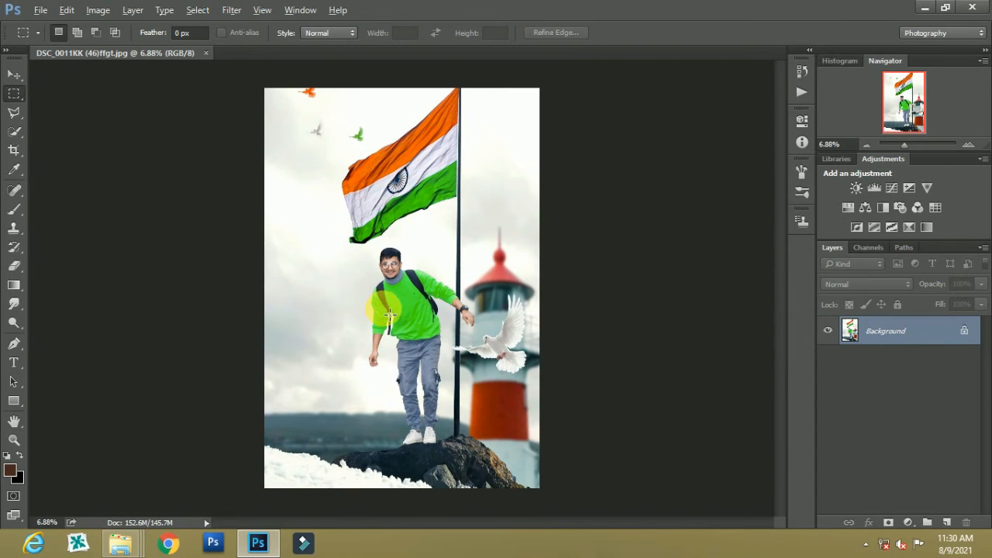
{"action": "scroll", "coordinate": [390, 314], "scroll_direction": "up", "scroll_amount": 2}
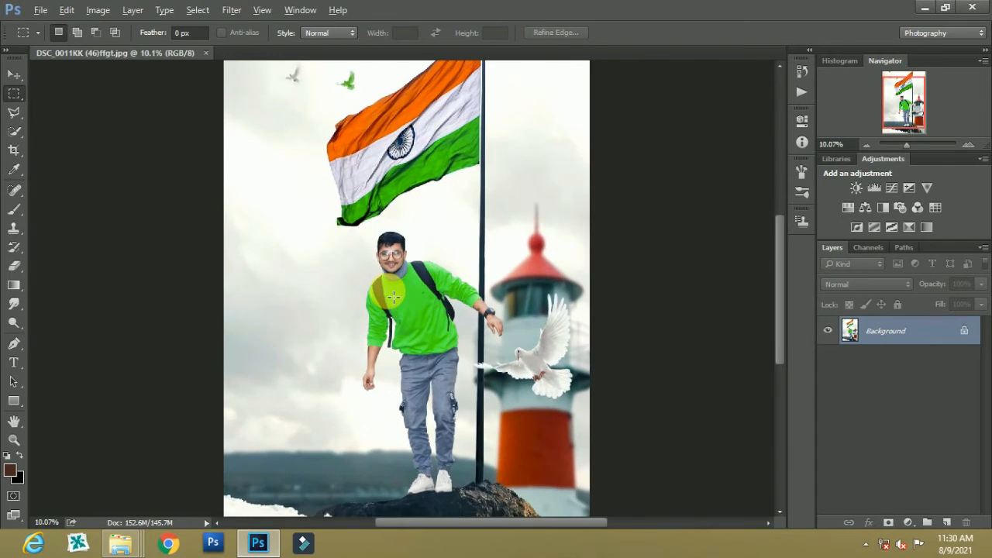
Step: In the Camera Raw filter, set Contrast to -3, Clarity to -8, Shadows to -19 and Vibrance to +8
{"action": "left_click", "coordinate": [232, 9]}
{"action": "left_click", "coordinate": [284, 96]}
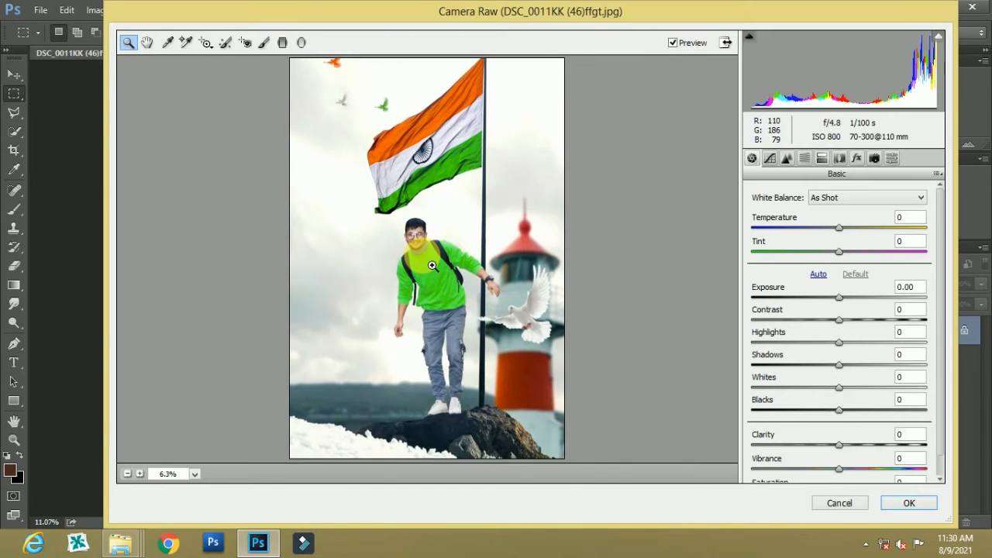
{"action": "left_click", "coordinate": [432, 266]}
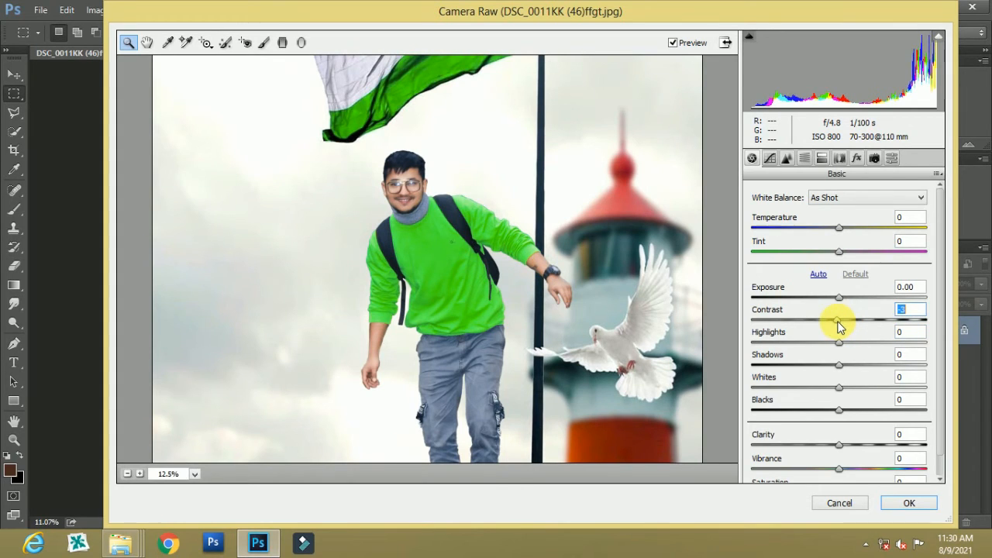
{"action": "scroll", "coordinate": [485, 279], "scroll_direction": "down", "scroll_amount": 2}
{"action": "left_click_drag", "start_coordinate": [855, 448], "coordinate": [832, 445]}
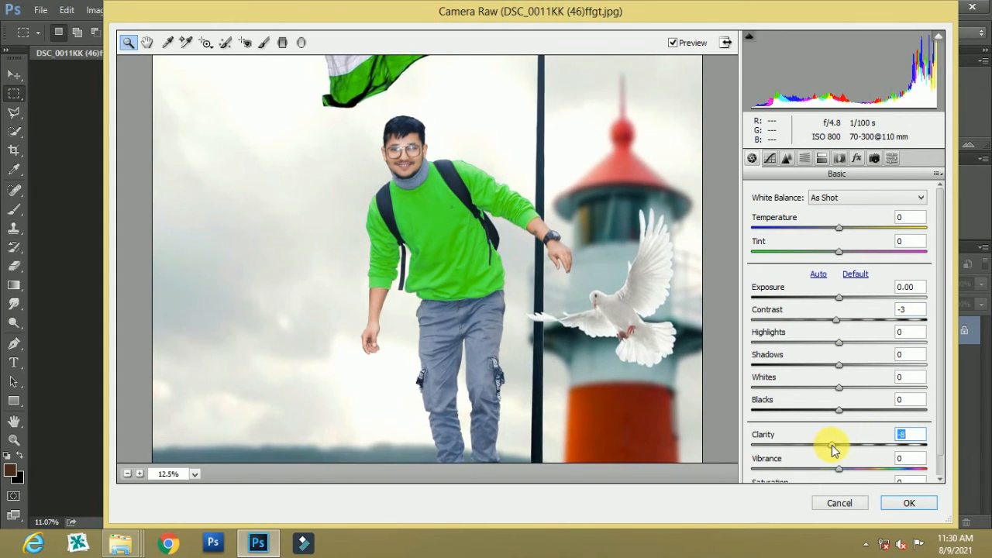
{"action": "left_click_drag", "start_coordinate": [840, 364], "coordinate": [824, 373]}
{"action": "left_click", "coordinate": [549, 334], "text": "alt"}
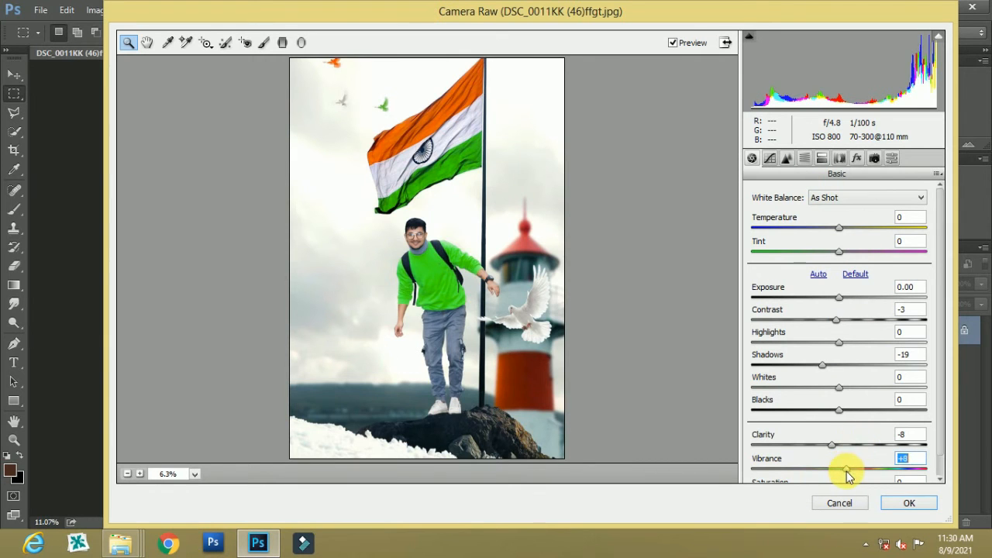
Step: Raise the Oranges luminance to about +15 to brighten the man's skin, and adjust the Blues saturation
{"action": "left_click", "coordinate": [798, 158]}
{"action": "left_click", "coordinate": [419, 264]}
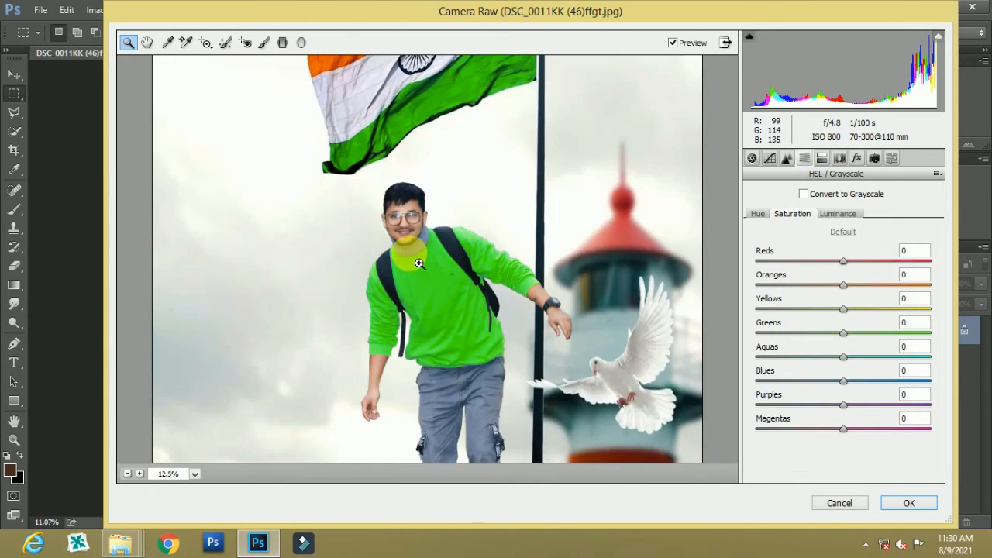
{"action": "left_click", "coordinate": [836, 217]}
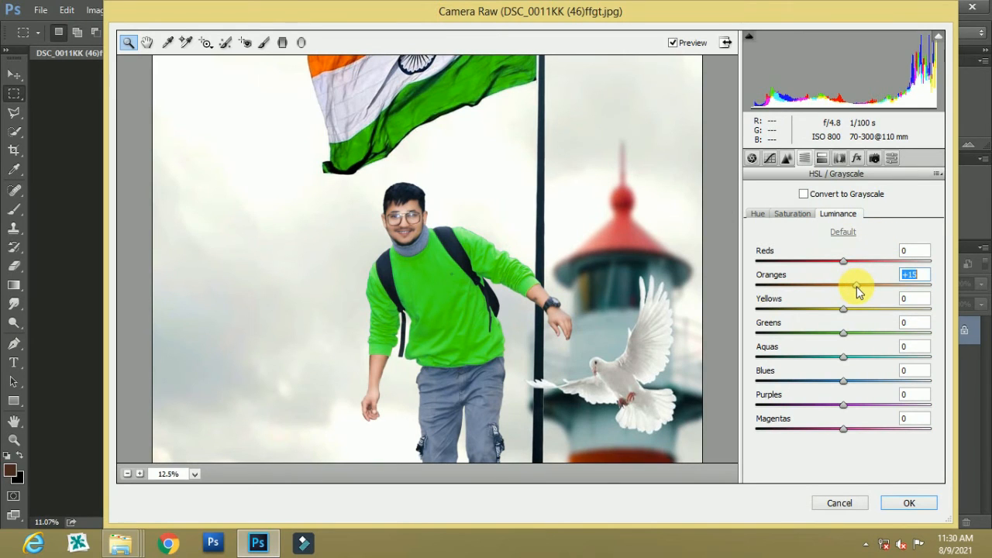
{"action": "key", "text": "alt"}
{"action": "left_click", "coordinate": [798, 217]}
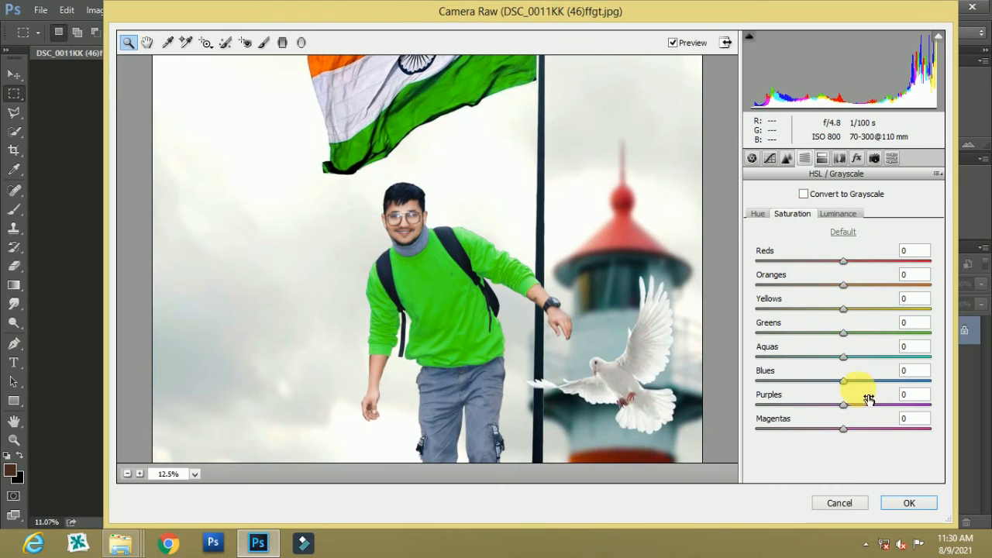
{"action": "left_click_drag", "start_coordinate": [885, 386], "coordinate": [865, 359]}
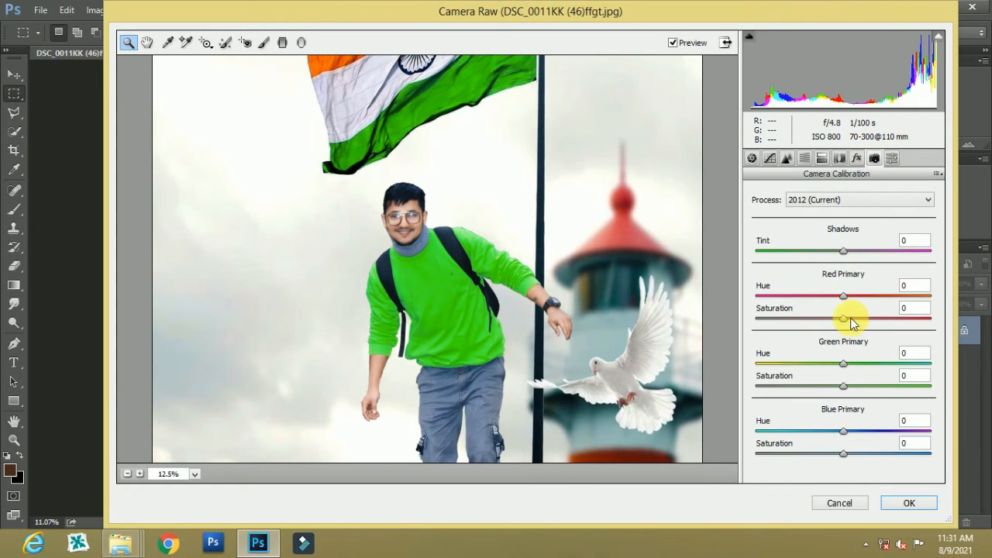
Step: In Camera Calibration, set Red Primary saturation to +19, Blue Primary saturation to +17 and Blue Primary hue to -4
{"action": "left_click_drag", "start_coordinate": [862, 318], "coordinate": [859, 318]}
{"action": "scroll", "coordinate": [516, 291], "scroll_direction": "down", "scroll_amount": 1}
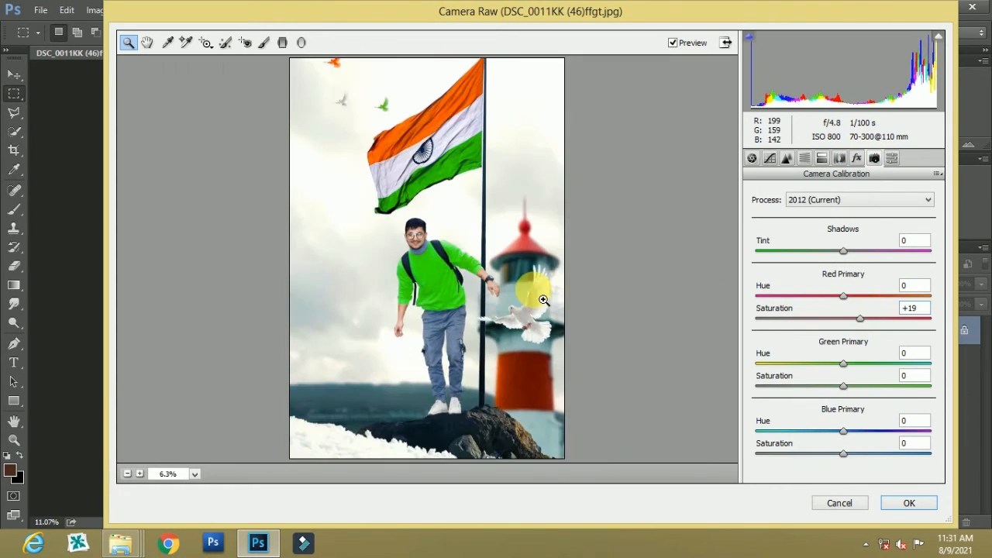
{"action": "left_click_drag", "start_coordinate": [844, 454], "coordinate": [831, 435]}
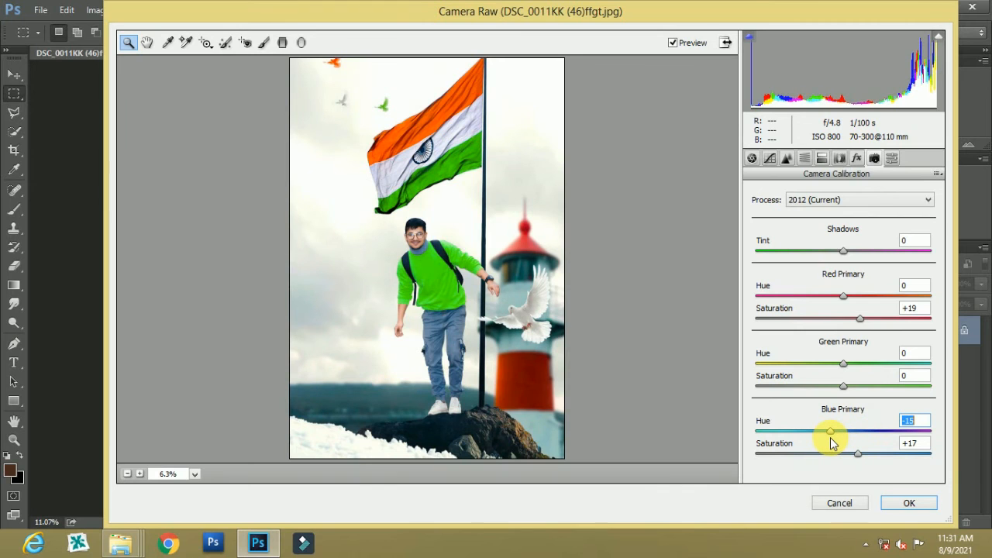
Step: Refine the calibration to Blue Primary hue -1, Red Primary saturation +8 and Green Primary hue -3, and apply the filter
{"action": "left_click", "coordinate": [414, 267]}
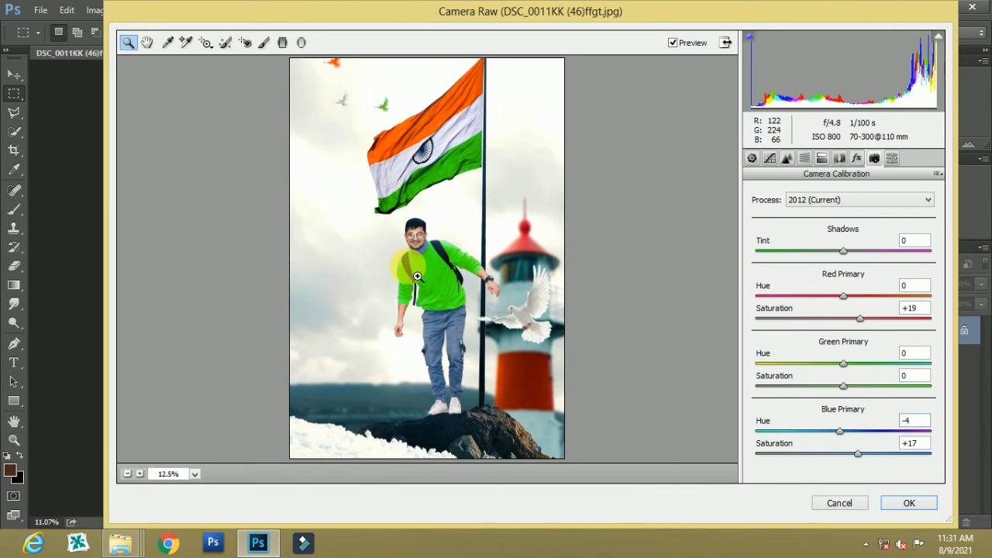
{"action": "left_click", "coordinate": [407, 205]}
{"action": "left_click_drag", "start_coordinate": [845, 438], "coordinate": [880, 442]}
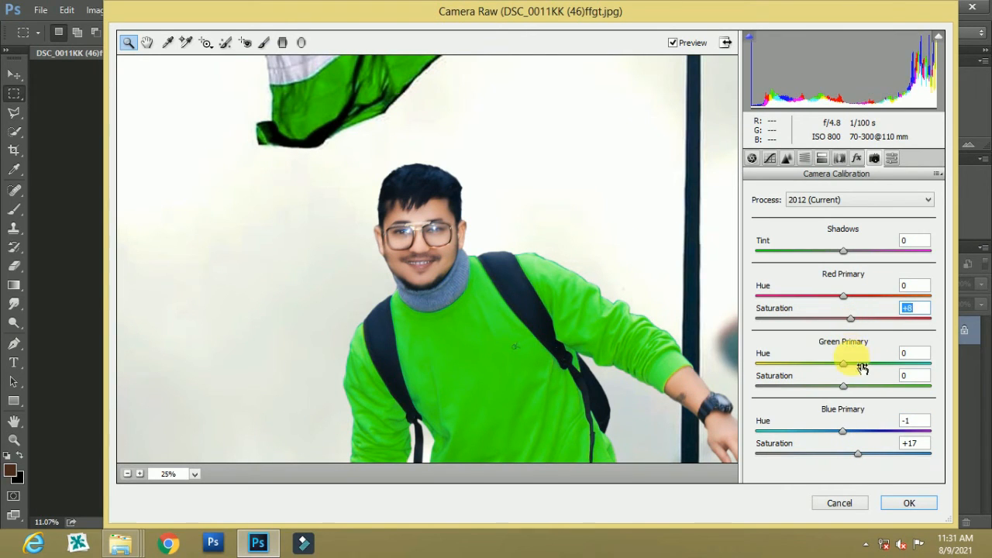
{"action": "left_click_drag", "start_coordinate": [863, 362], "coordinate": [845, 366]}
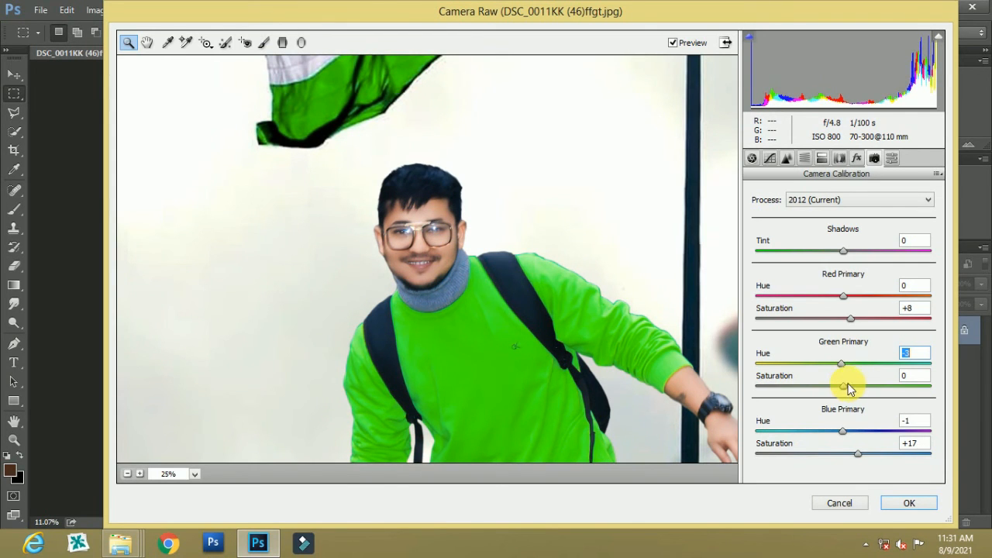
{"action": "left_click", "coordinate": [415, 259], "text": "alt"}
{"action": "scroll", "coordinate": [449, 277], "scroll_direction": "down", "scroll_amount": 3}
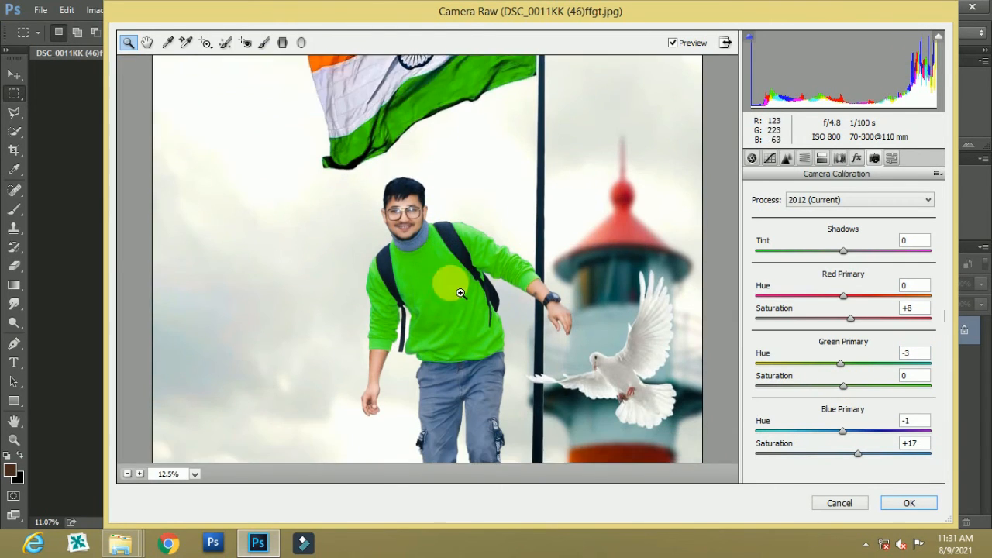
{"action": "left_click", "coordinate": [908, 503]}
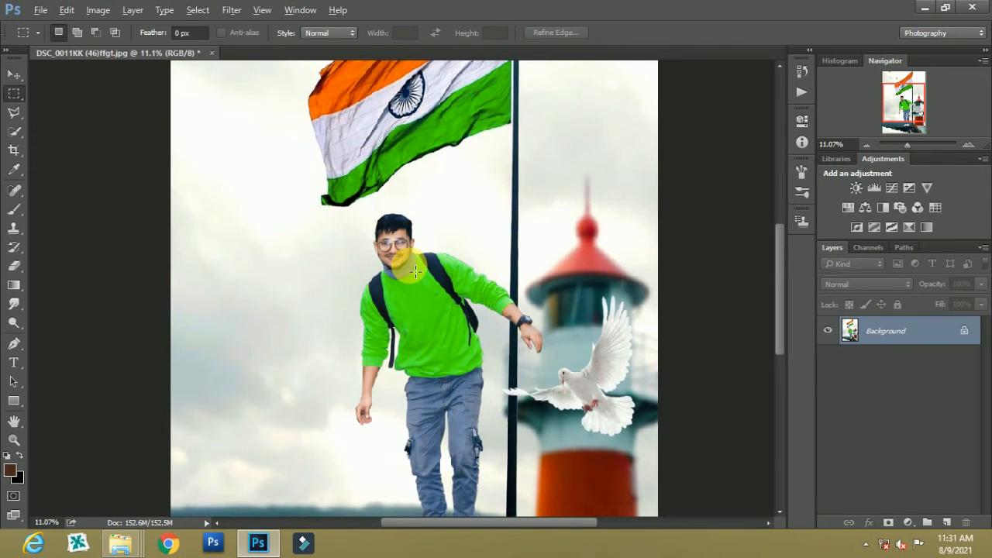
Step: Lift the black point of the RGB curve to output 6 at input 0 and apply the Curves adjustment
{"action": "scroll", "coordinate": [415, 271], "scroll_direction": "up", "scroll_amount": 5}
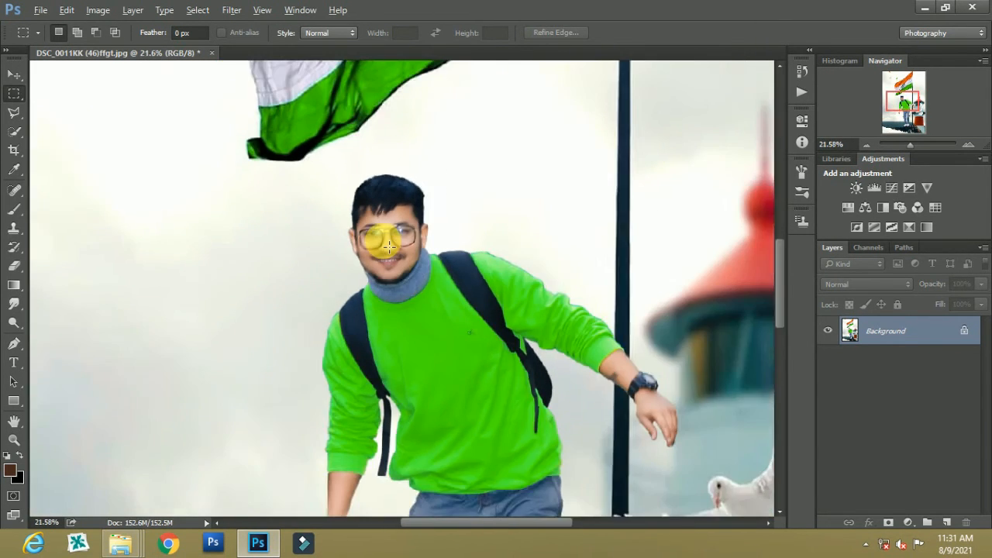
{"action": "scroll", "coordinate": [387, 247], "scroll_direction": "down", "scroll_amount": 6}
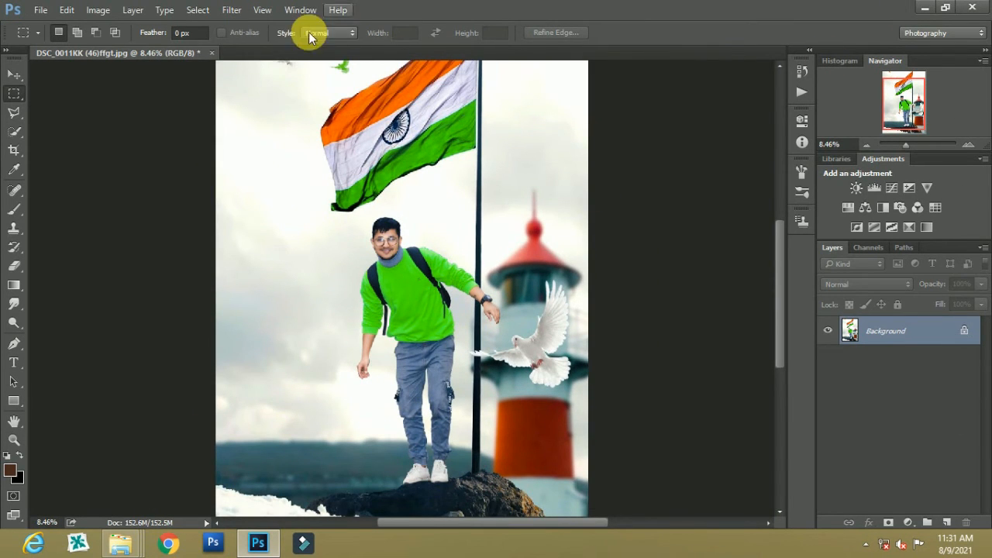
{"action": "left_click", "coordinate": [98, 10]}
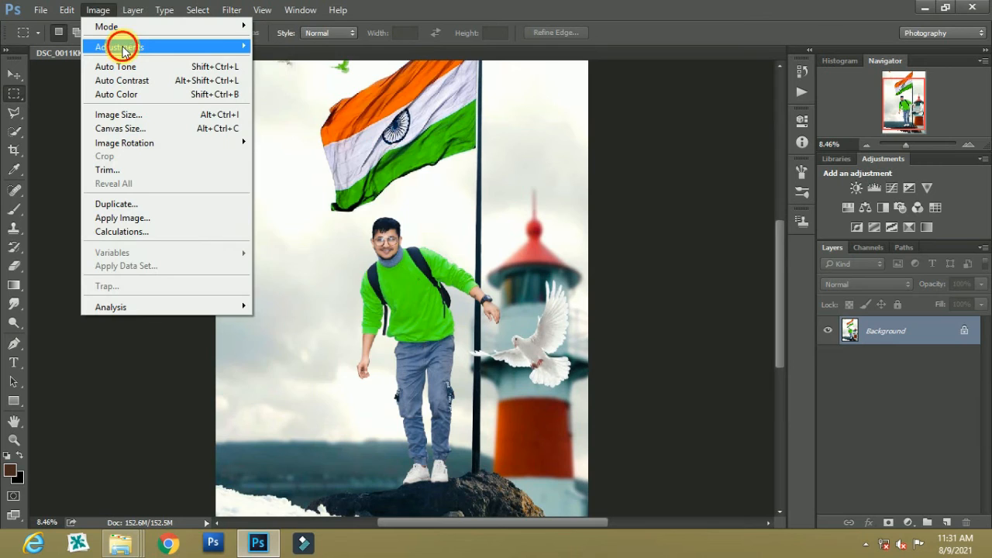
{"action": "mouse_move", "coordinate": [122, 48]}
{"action": "left_click", "coordinate": [281, 83]}
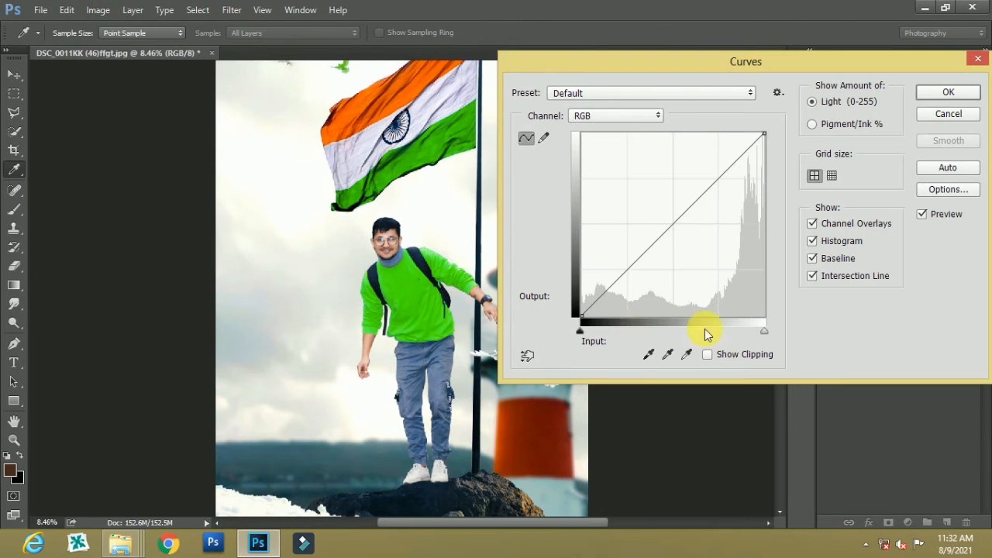
{"action": "left_click_drag", "start_coordinate": [588, 324], "coordinate": [586, 323]}
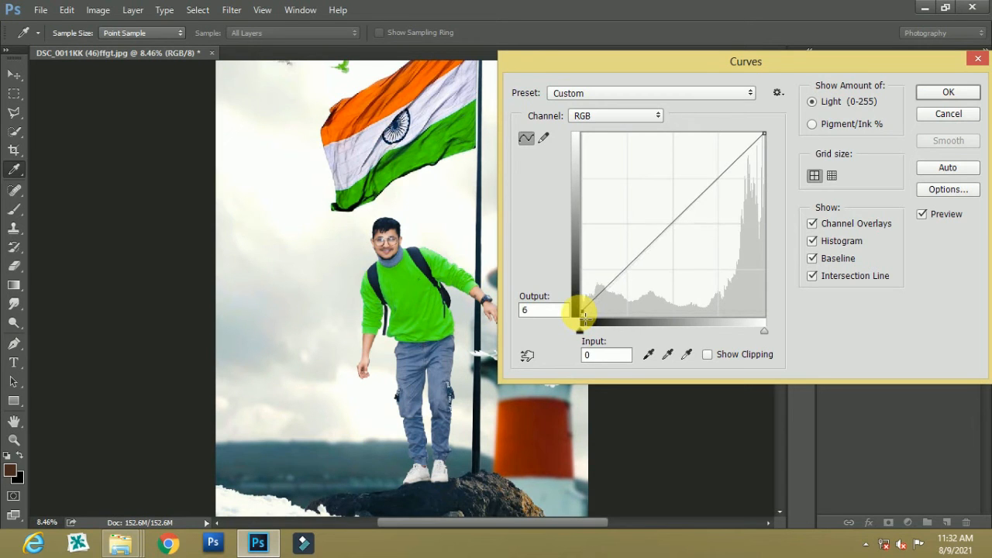
{"action": "left_click", "coordinate": [948, 92]}
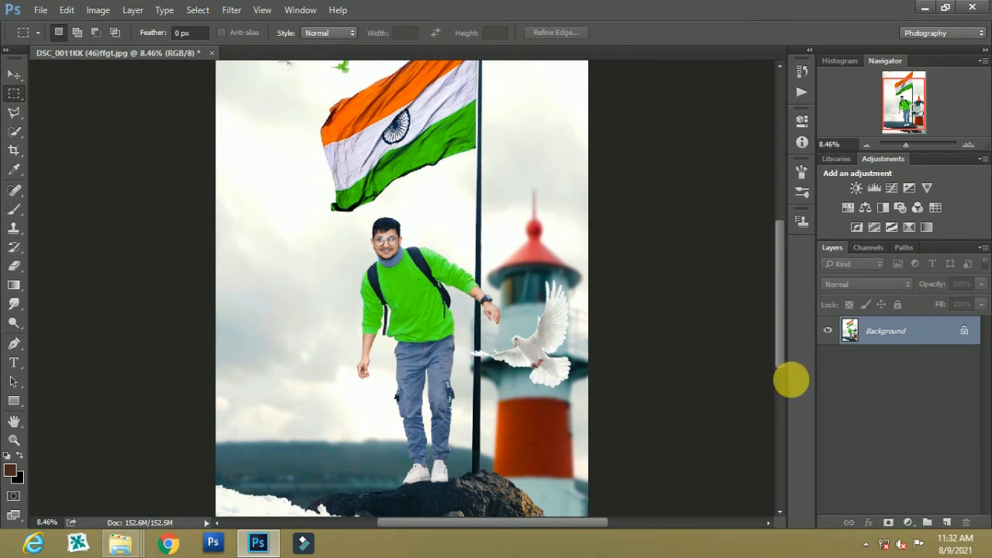
Step: Switch to File Explorer and place the Indian Independence Day 2018 Text PNG (1) graphic on the composite
{"action": "scroll", "coordinate": [388, 372], "scroll_direction": "down", "scroll_amount": 1}
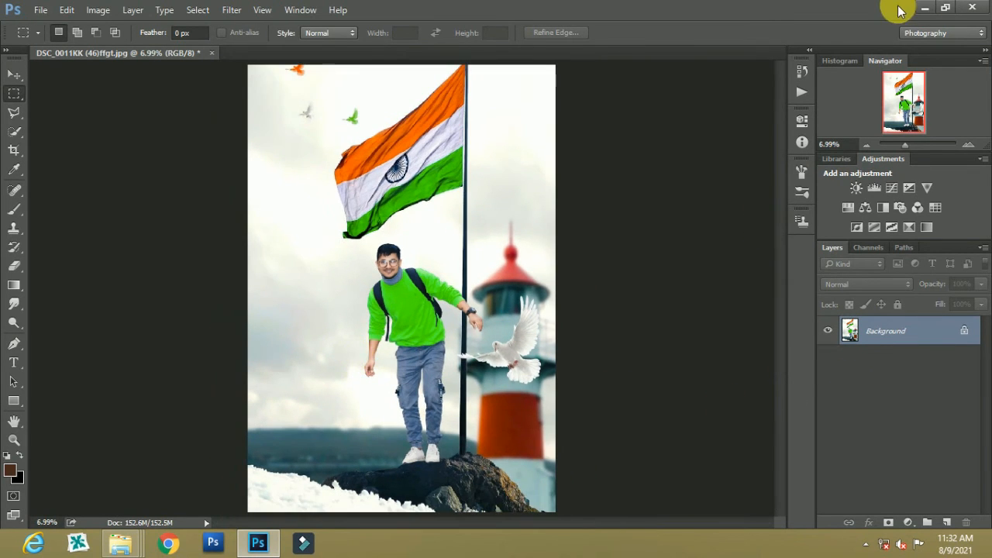
{"action": "left_click", "coordinate": [925, 8]}
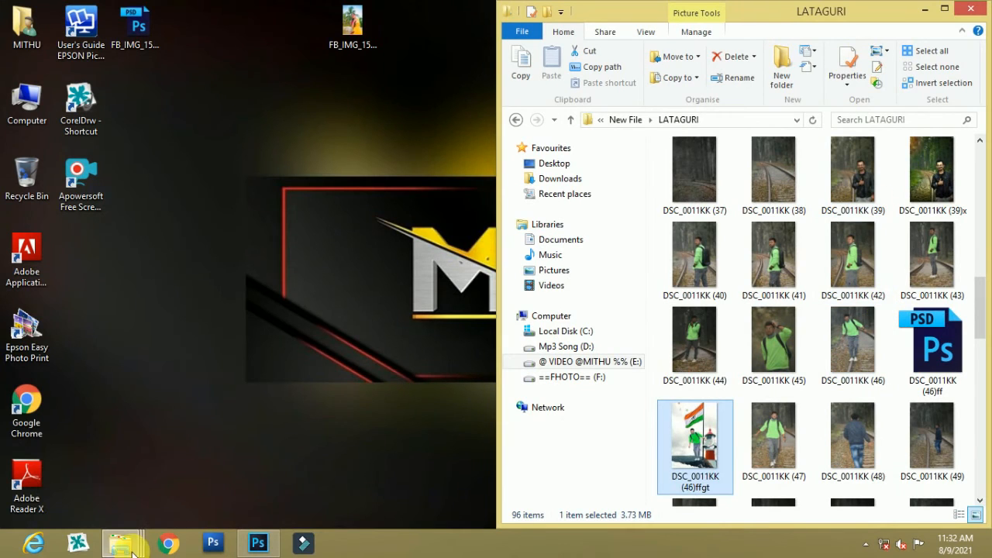
{"action": "mouse_move", "coordinate": [122, 541]}
{"action": "left_click", "coordinate": [395, 460]}
{"action": "left_click_drag", "start_coordinate": [769, 180], "coordinate": [345, 277]}
{"action": "key", "text": "Return"}
Step: Enlarge the Independence Day text graphic and position it against the photo's left edge, beside the man's legs
{"action": "left_click", "coordinate": [14, 75]}
{"action": "scroll", "coordinate": [308, 306], "scroll_direction": "up", "scroll_amount": 1}
{"action": "left_click_drag", "start_coordinate": [394, 186], "coordinate": [362, 403]}
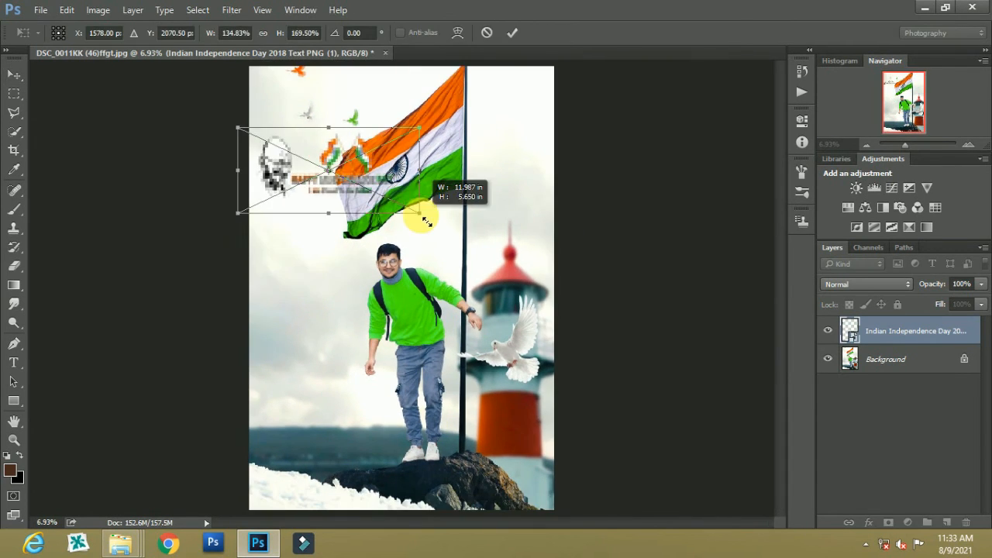
{"action": "key", "text": "Return"}
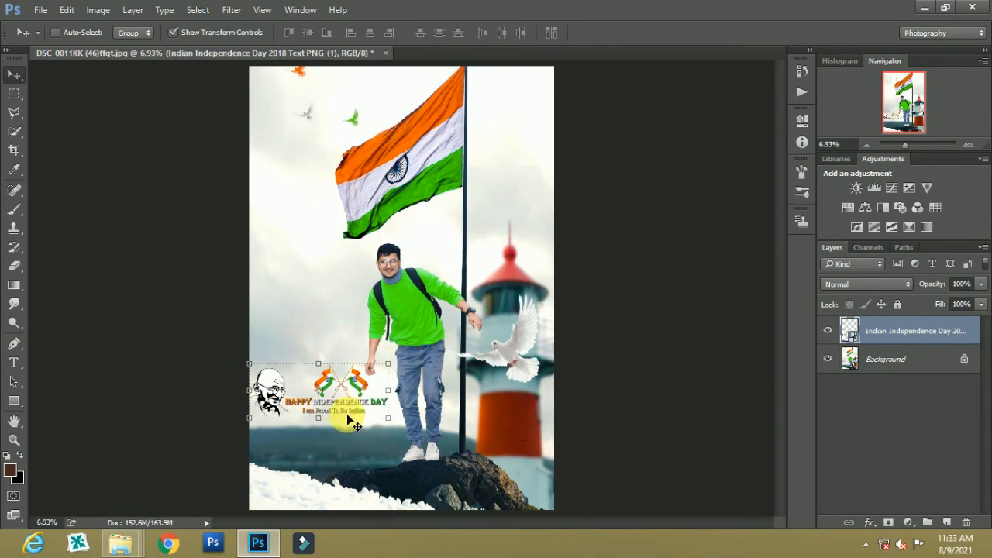
Step: Scale the Independence Day graphic down slightly and nudge it upward above the dark horizon
{"action": "scroll", "coordinate": [345, 434], "scroll_direction": "up", "scroll_amount": 5}
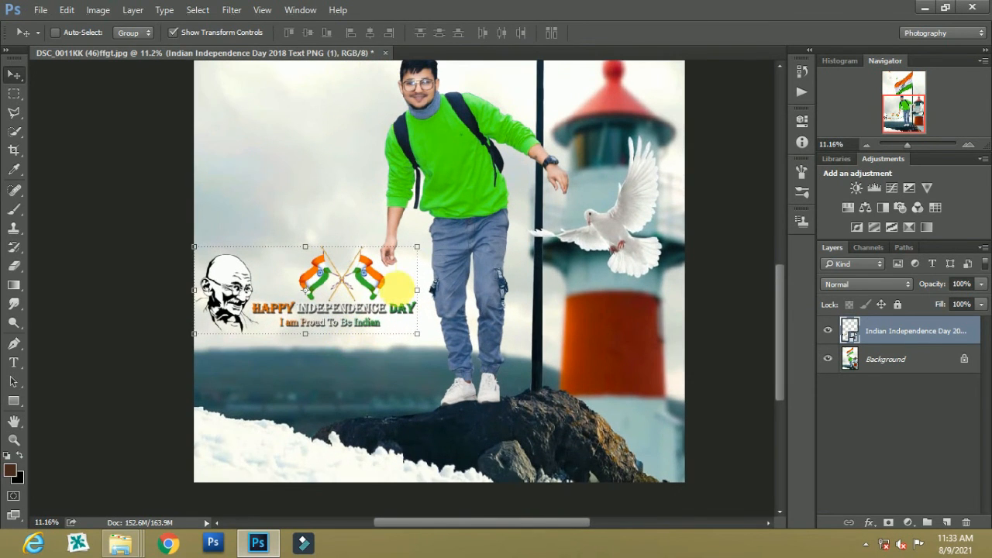
{"action": "left_click_drag", "start_coordinate": [428, 253], "coordinate": [455, 255]}
{"action": "double_click", "coordinate": [420, 256]}
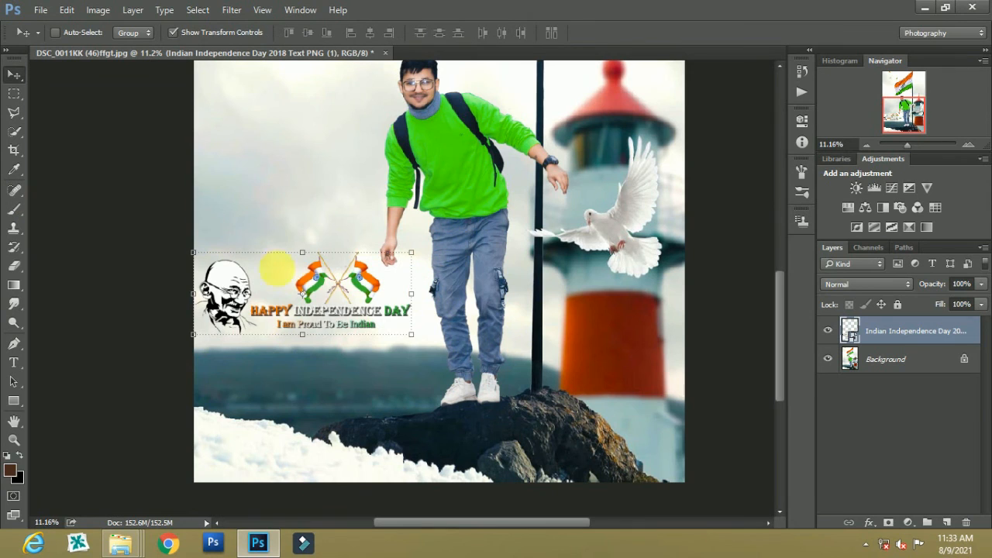
{"action": "left_click_drag", "start_coordinate": [369, 307], "coordinate": [369, 297]}
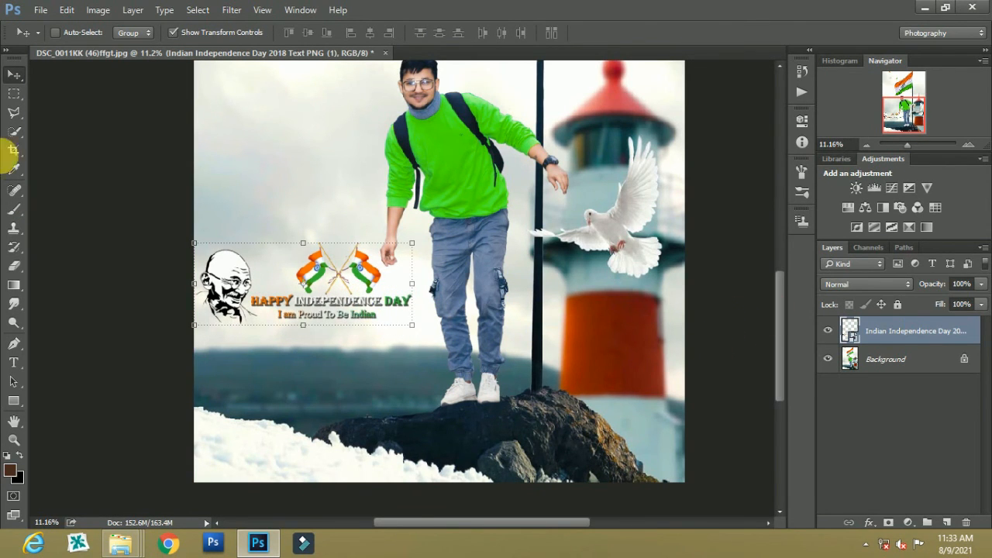
Step: Flatten the Independence Day graphic and the photo into a single background layer
{"action": "left_click", "coordinate": [14, 93]}
{"action": "scroll", "coordinate": [328, 180], "scroll_direction": "down", "scroll_amount": 4}
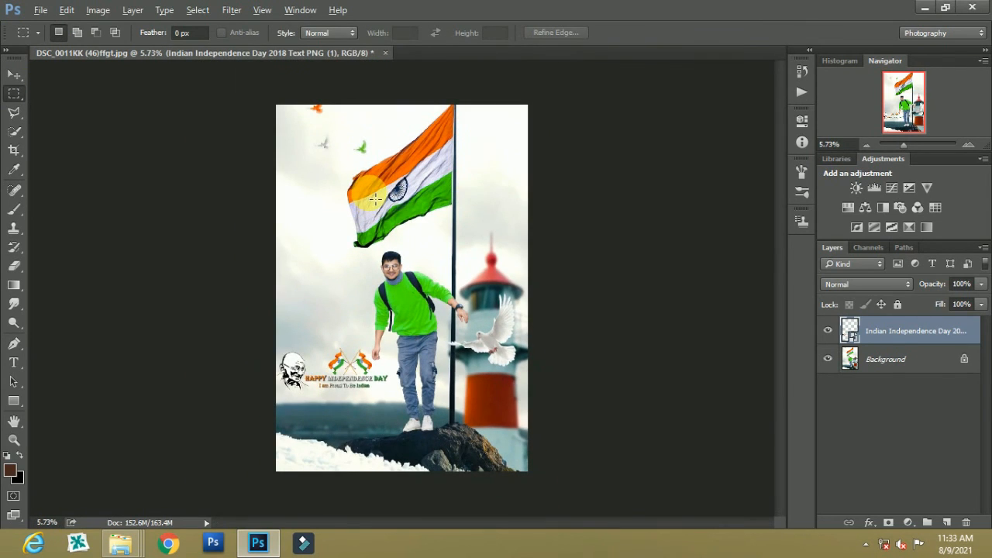
{"action": "right_click", "coordinate": [886, 359]}
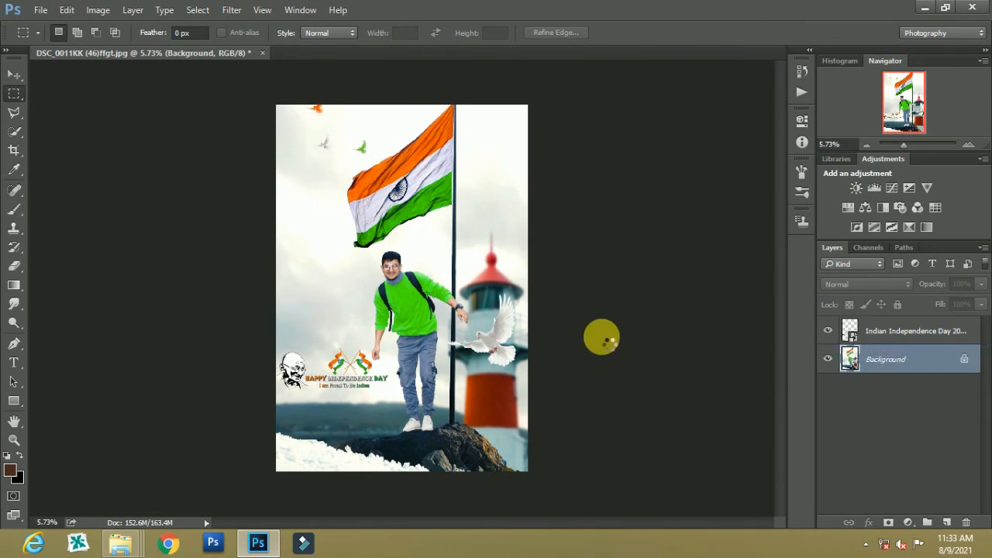
Step: Apply a Camera Raw post-crop vignette to the background layer with Amount -43, Midpoint 30, Roundness +28 and Feather 75
{"action": "left_click", "coordinate": [232, 10]}
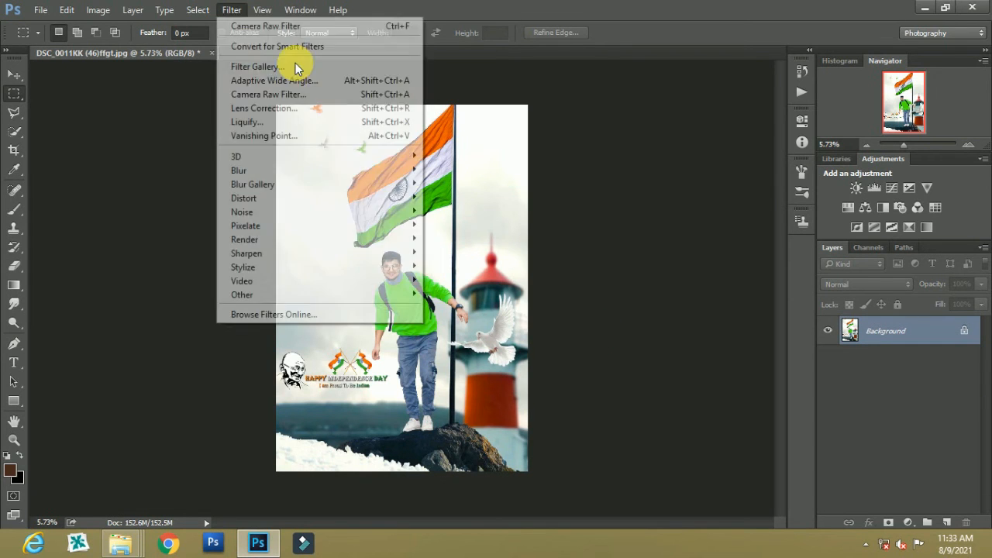
{"action": "left_click", "coordinate": [295, 95]}
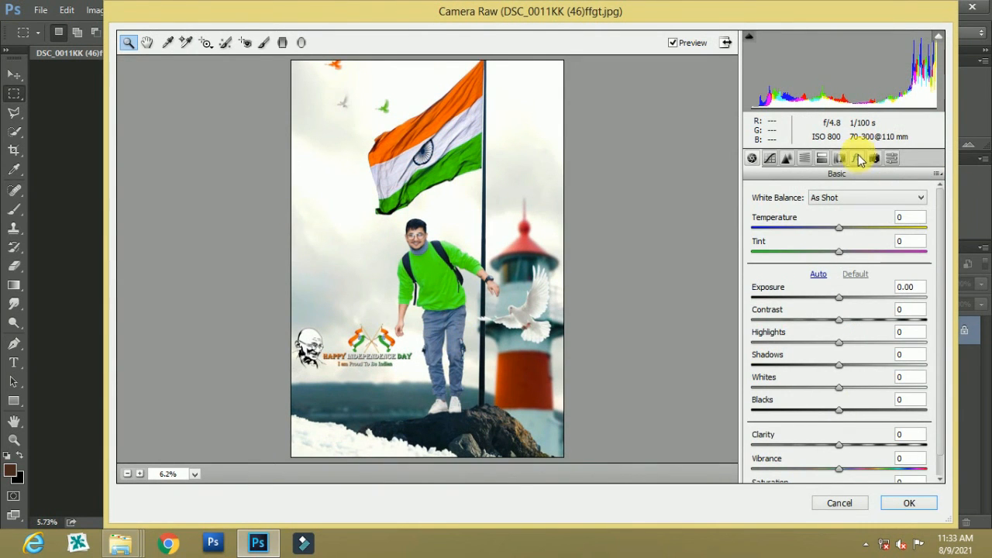
{"action": "left_click", "coordinate": [857, 159]}
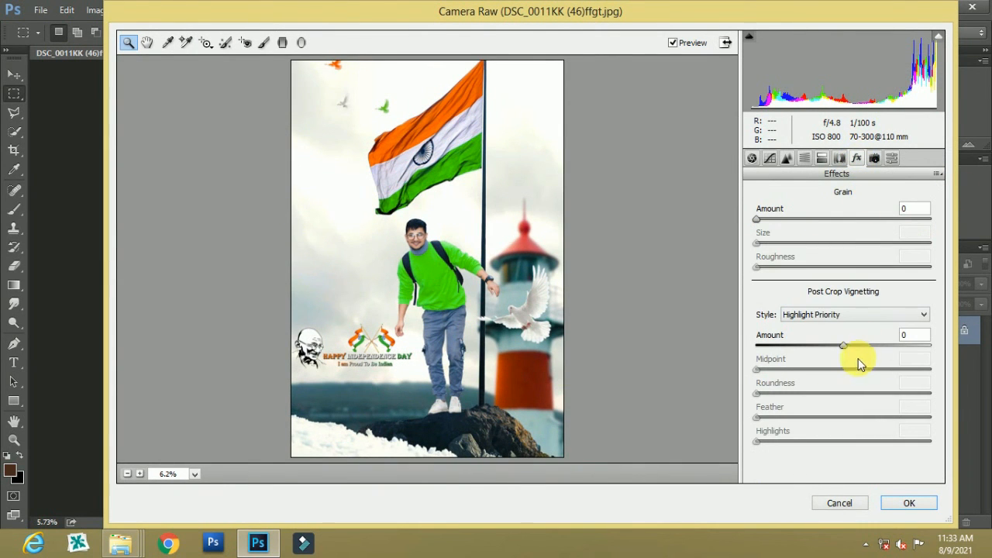
{"action": "left_click_drag", "start_coordinate": [839, 349], "coordinate": [807, 353]}
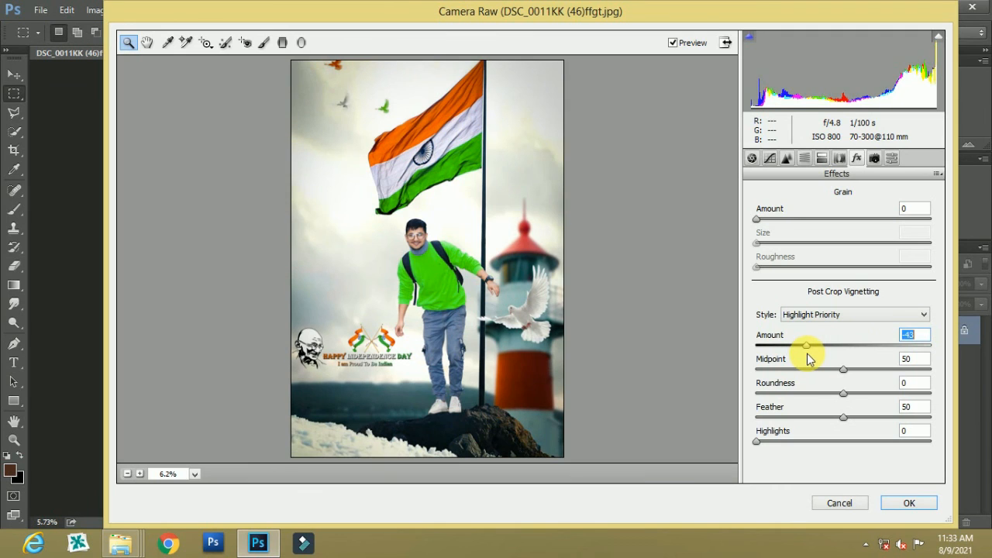
{"action": "left_click_drag", "start_coordinate": [842, 415], "coordinate": [875, 434]}
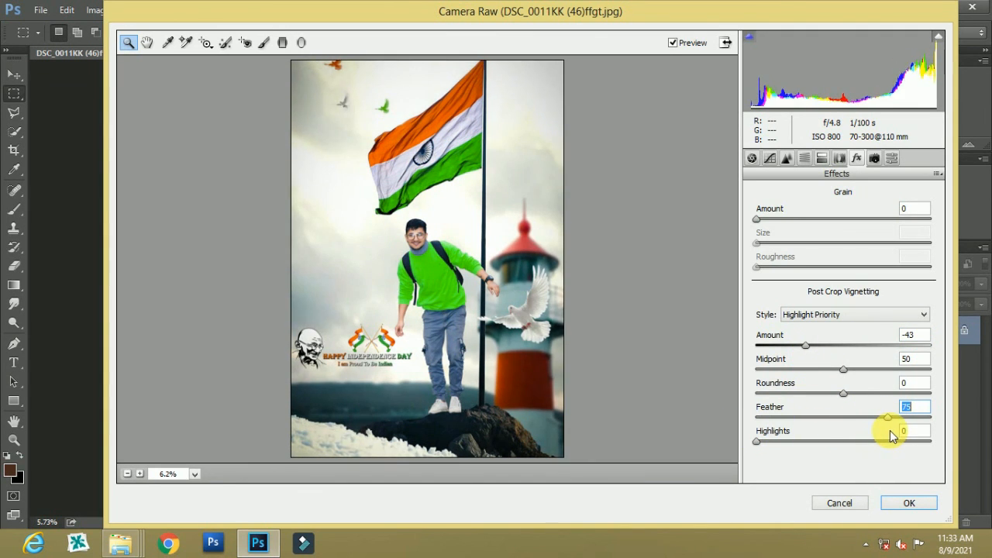
{"action": "left_click_drag", "start_coordinate": [842, 393], "coordinate": [877, 403]}
{"action": "mouse_move", "coordinate": [822, 377]}
{"action": "left_mouse_down"}
{"action": "mouse_move", "coordinate": [792, 381]}
{"action": "mouse_move", "coordinate": [809, 385]}
{"action": "left_mouse_up"}
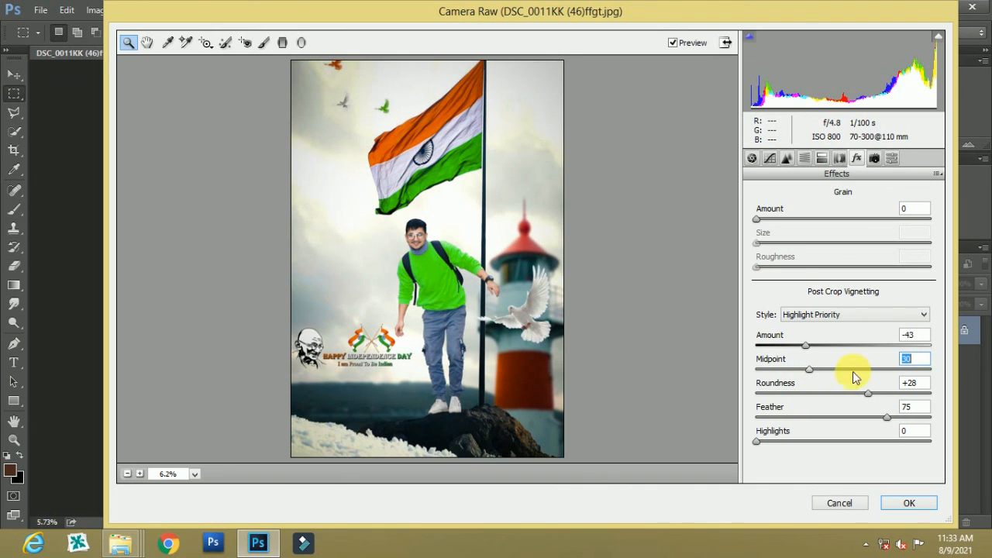
{"action": "left_click", "coordinate": [910, 506]}
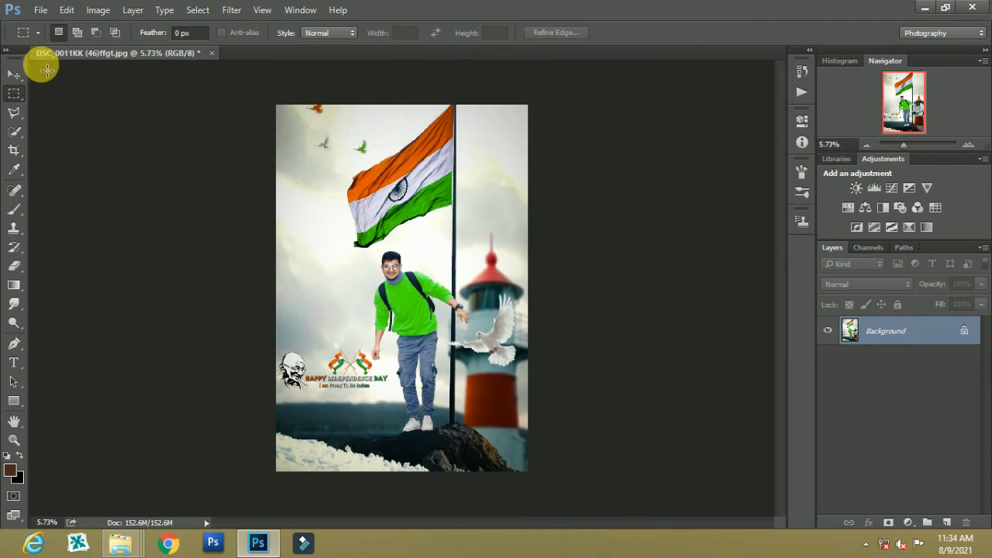
Step: Examine the finished composite up close around the man and the Independence Day text, and as a whole
{"action": "left_click", "coordinate": [34, 14]}
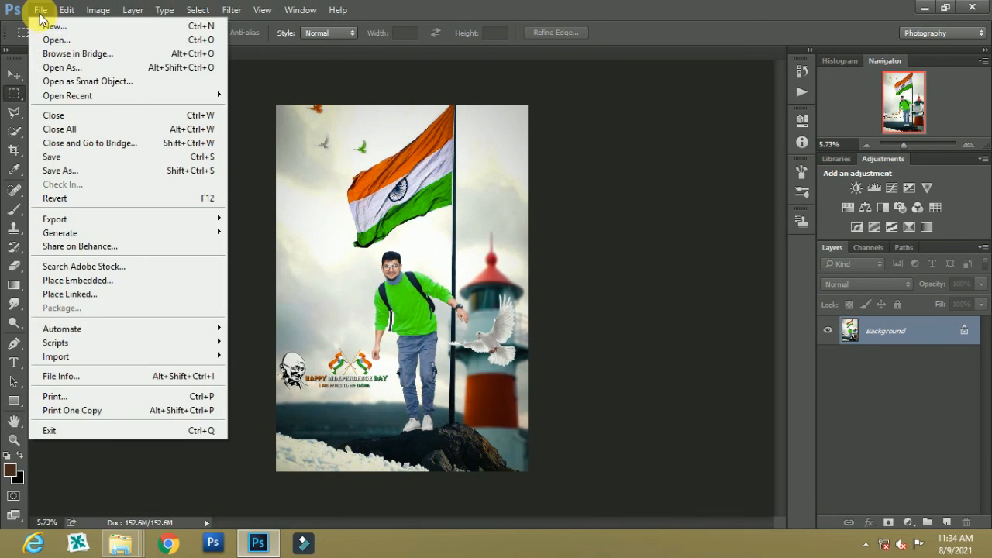
{"action": "left_click", "coordinate": [678, 5]}
{"action": "scroll", "coordinate": [391, 299], "scroll_direction": "up", "scroll_amount": 5}
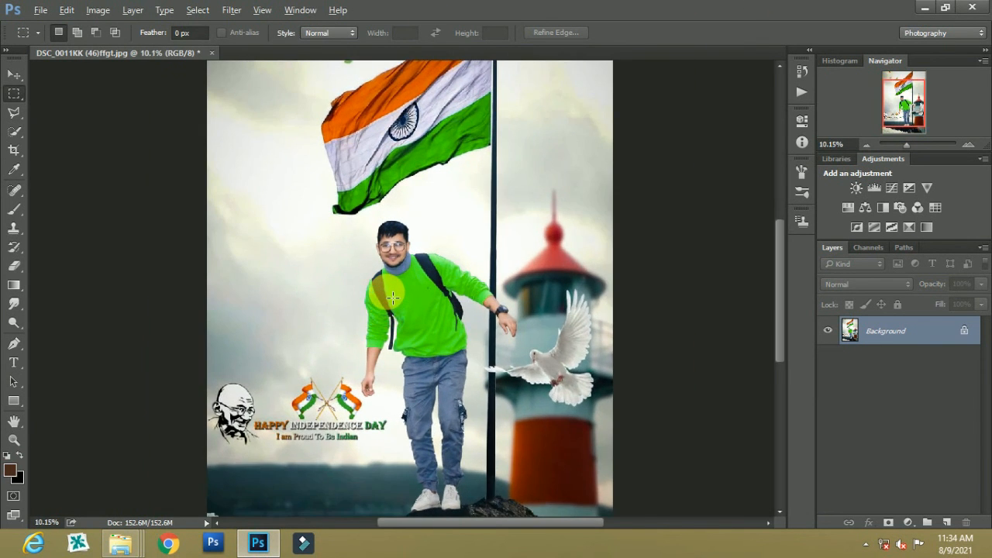
{"action": "scroll", "coordinate": [393, 288], "scroll_direction": "up", "scroll_amount": 3}
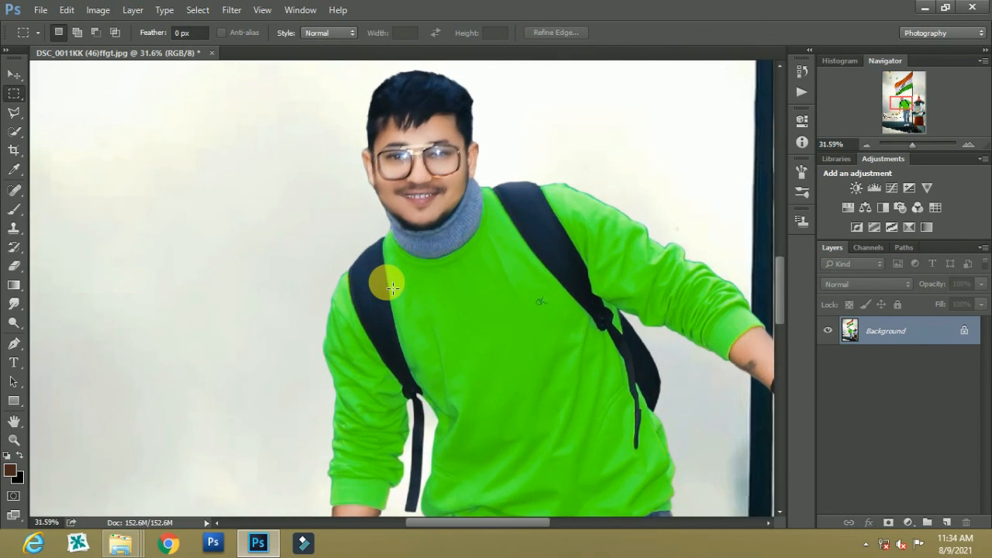
{"action": "scroll", "coordinate": [393, 288], "scroll_direction": "down", "scroll_amount": 5}
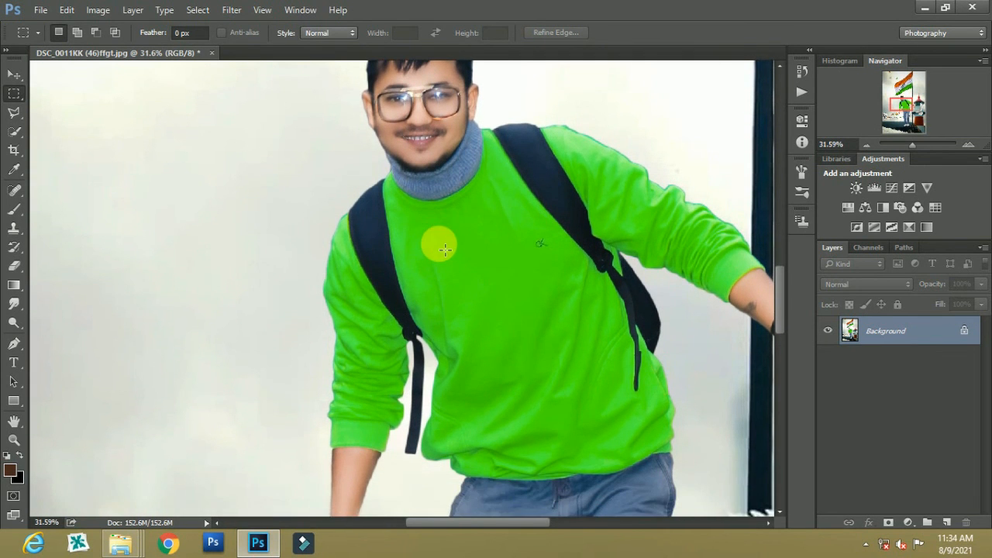
{"action": "scroll", "coordinate": [444, 262], "scroll_direction": "down", "scroll_amount": 4}
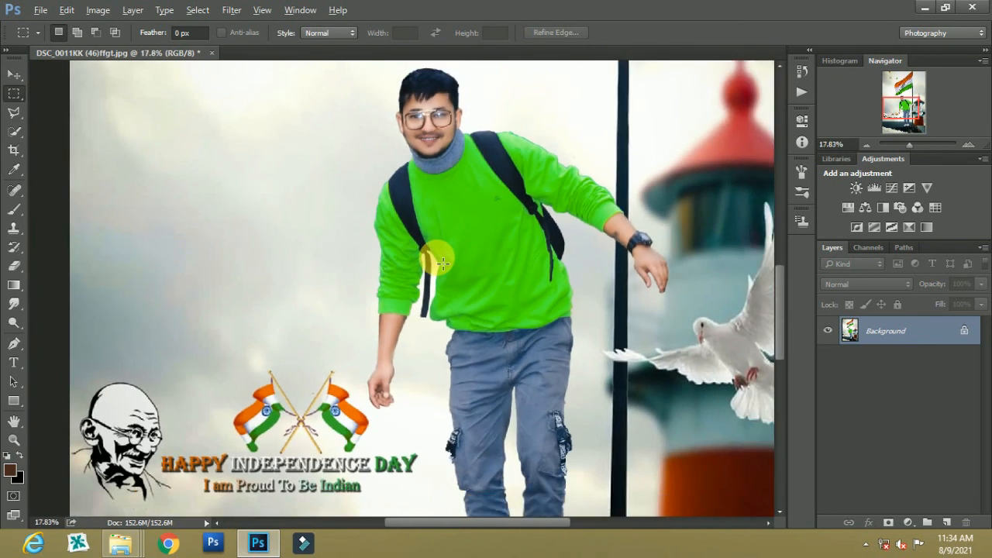
{"action": "scroll", "coordinate": [441, 264], "scroll_direction": "down", "scroll_amount": 4}
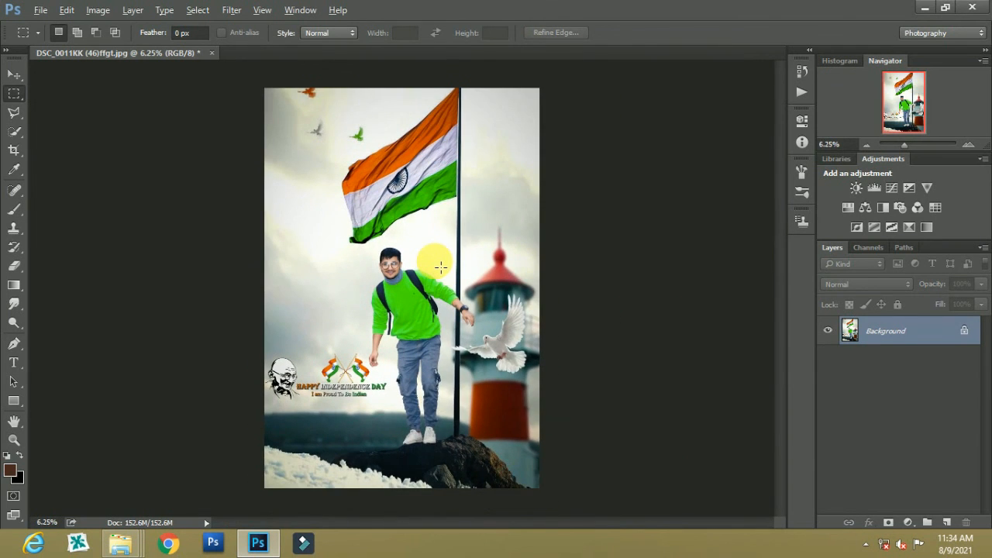
{"action": "scroll", "coordinate": [440, 267], "scroll_direction": "up", "scroll_amount": 2}
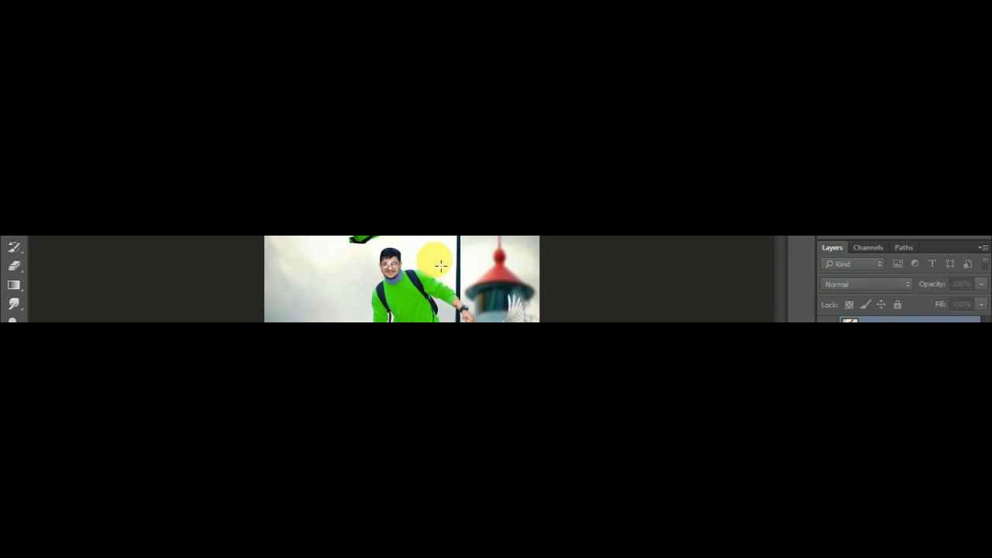